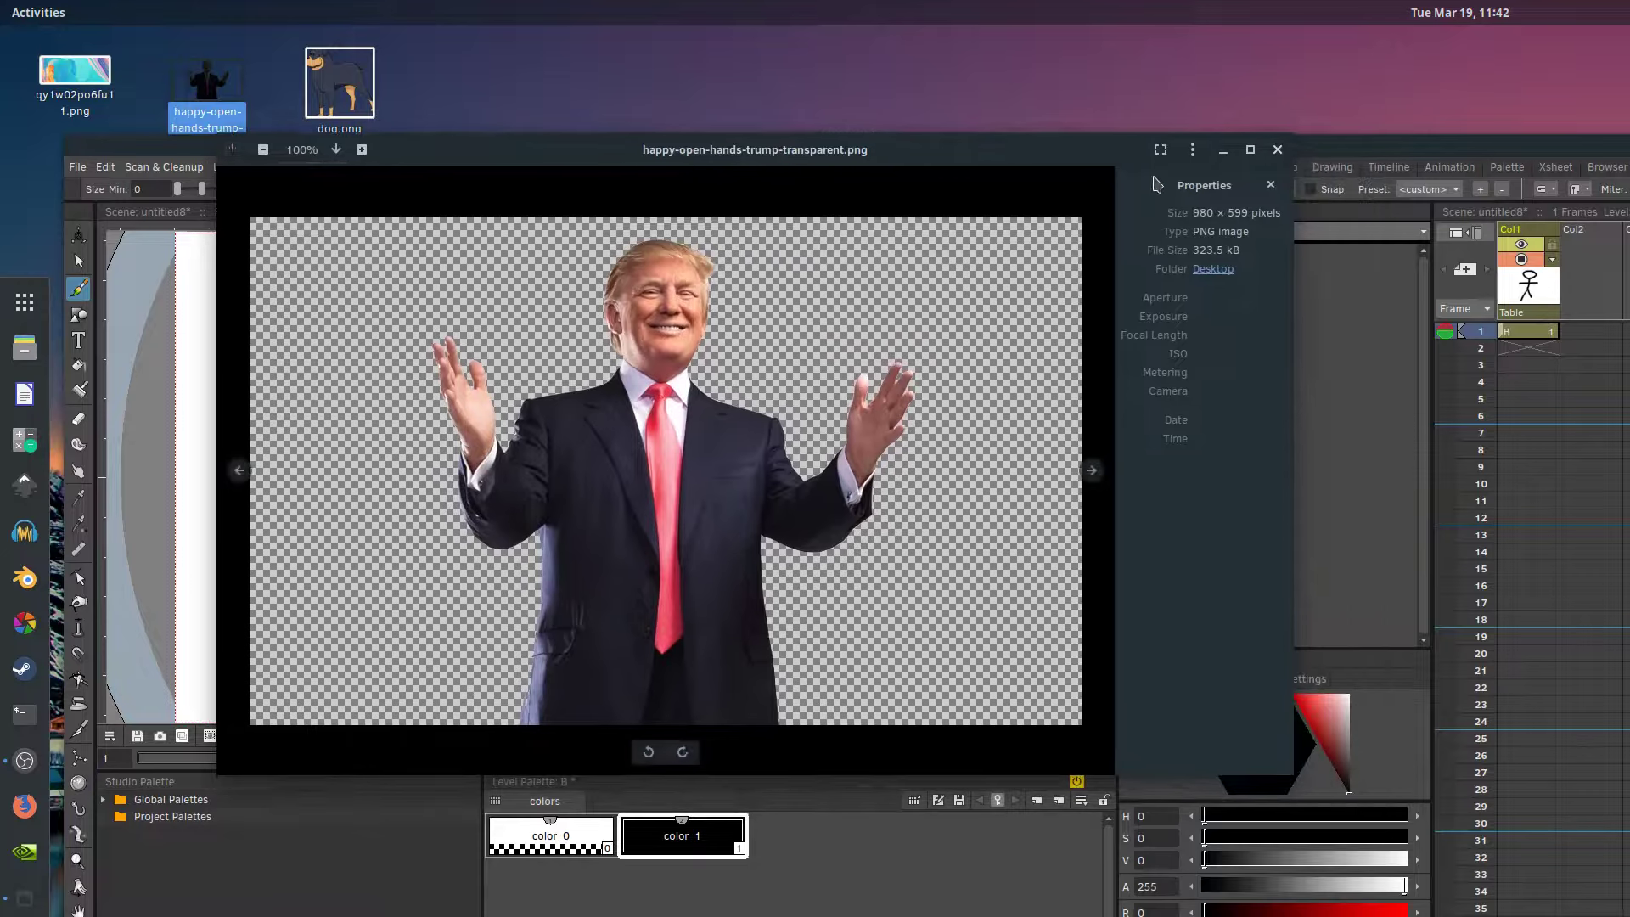
Step: Preview the images dog.png, happy-open-hands-trump-transparent.png and qy1w02po6fu11.png from the desktop, closing each preview
{"action": "double_click", "coordinate": [331, 108]}
{"action": "left_click_drag", "start_coordinate": [1248, 272], "coordinate": [310, 75]}
{"action": "left_click", "coordinate": [914, 77]}
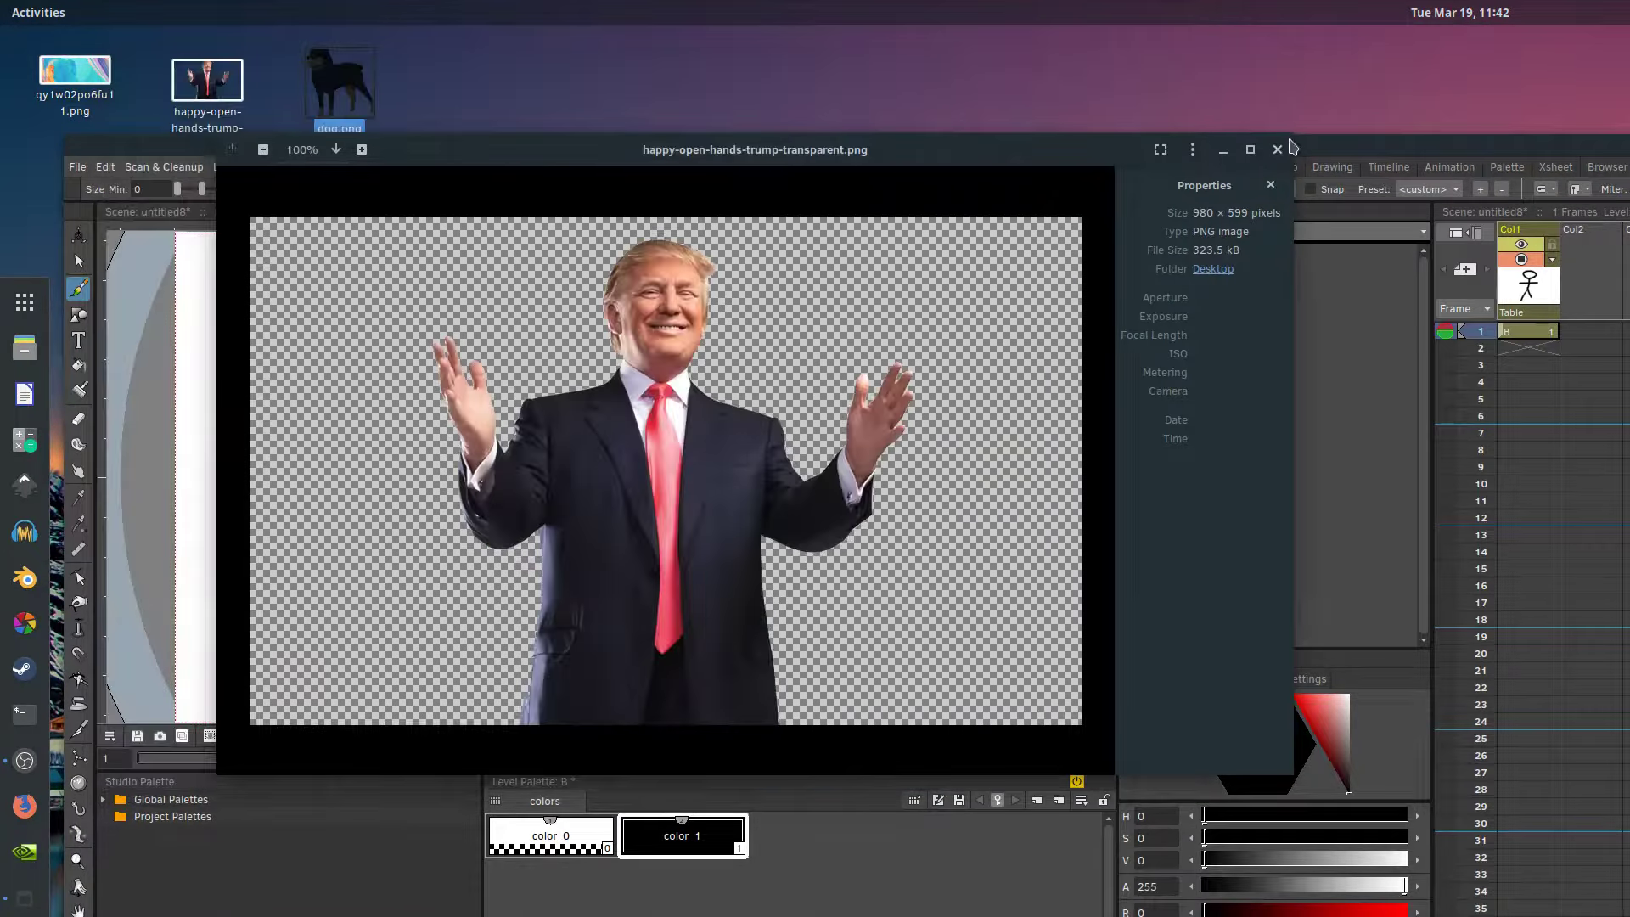
{"action": "left_click", "coordinate": [1277, 150]}
{"action": "double_click", "coordinate": [75, 76]}
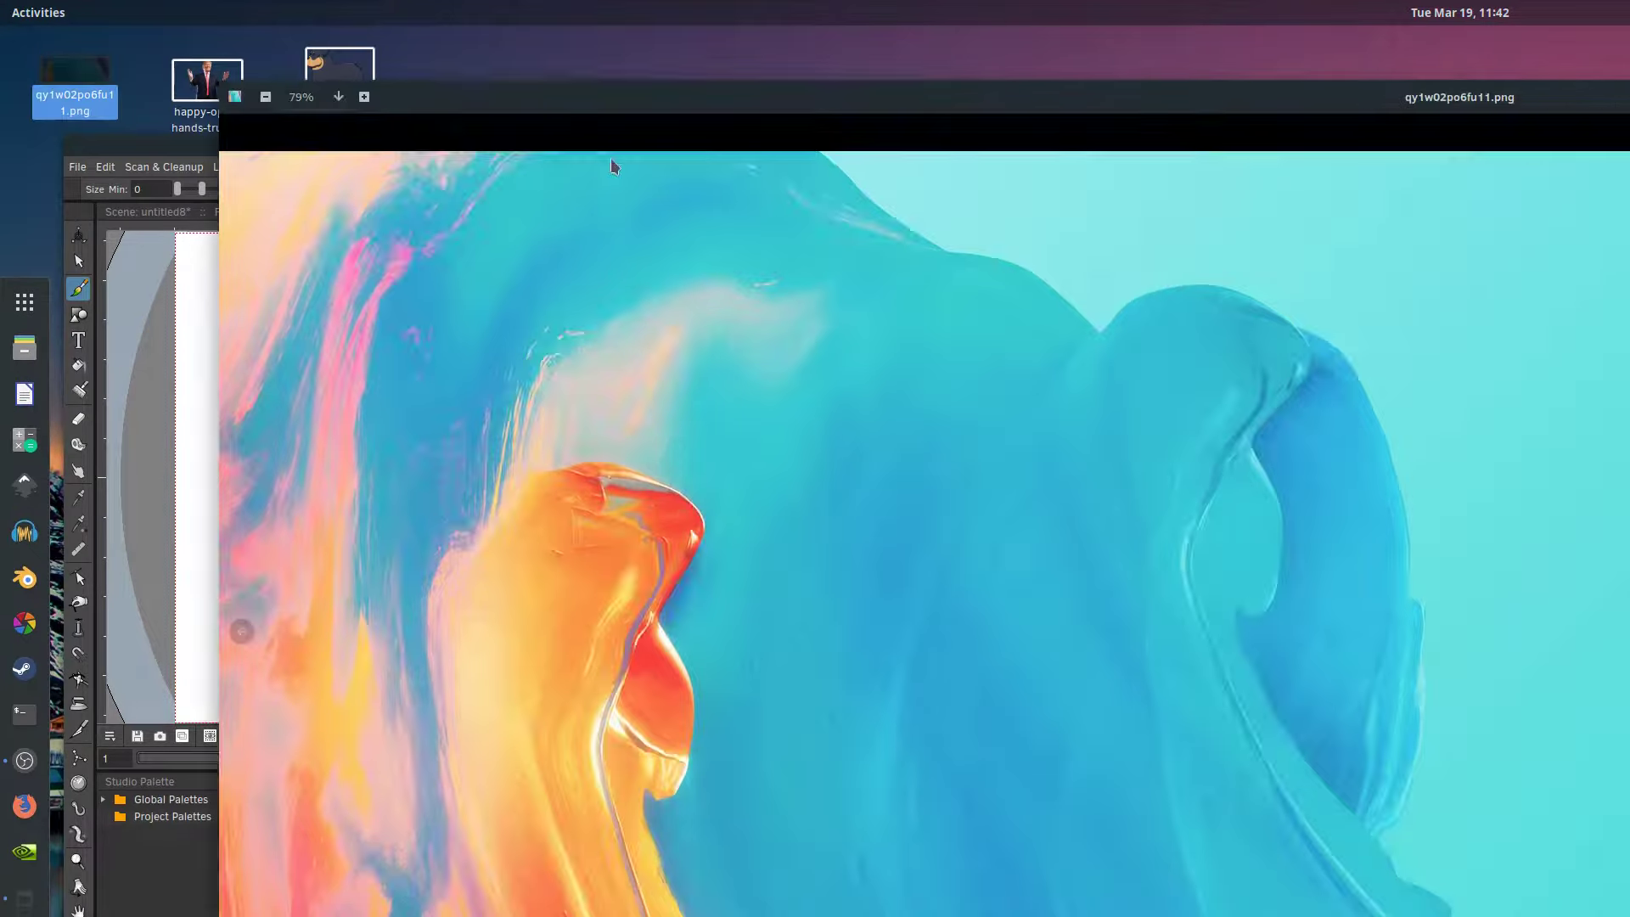
{"action": "left_click_drag", "start_coordinate": [968, 111], "coordinate": [193, 22]}
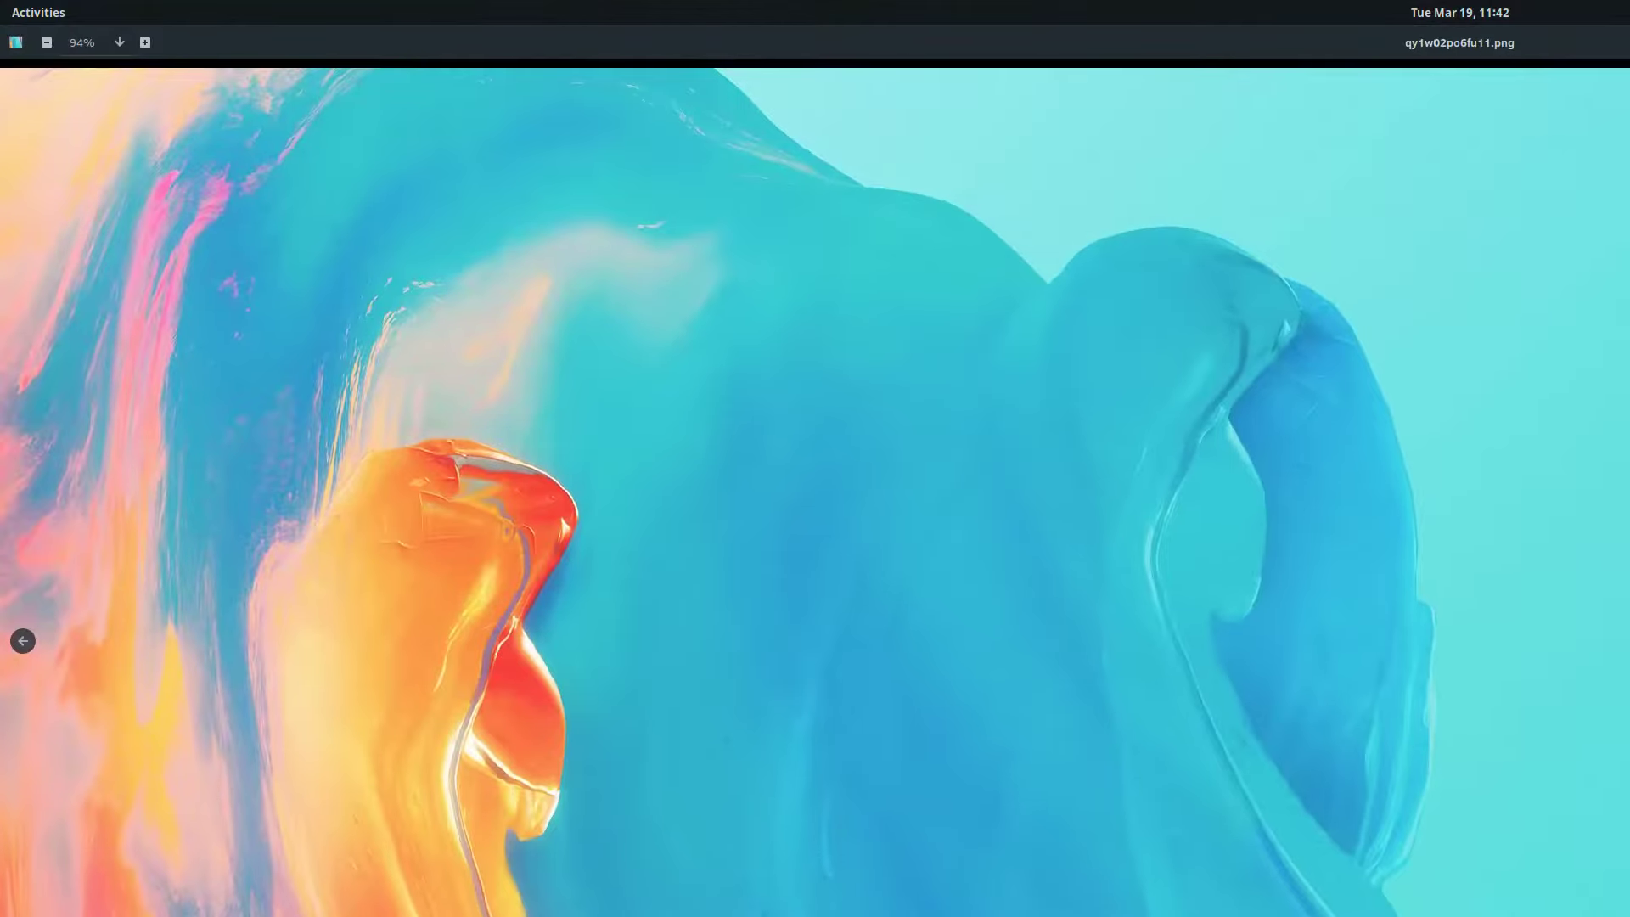
{"action": "key", "text": "alt+F4"}
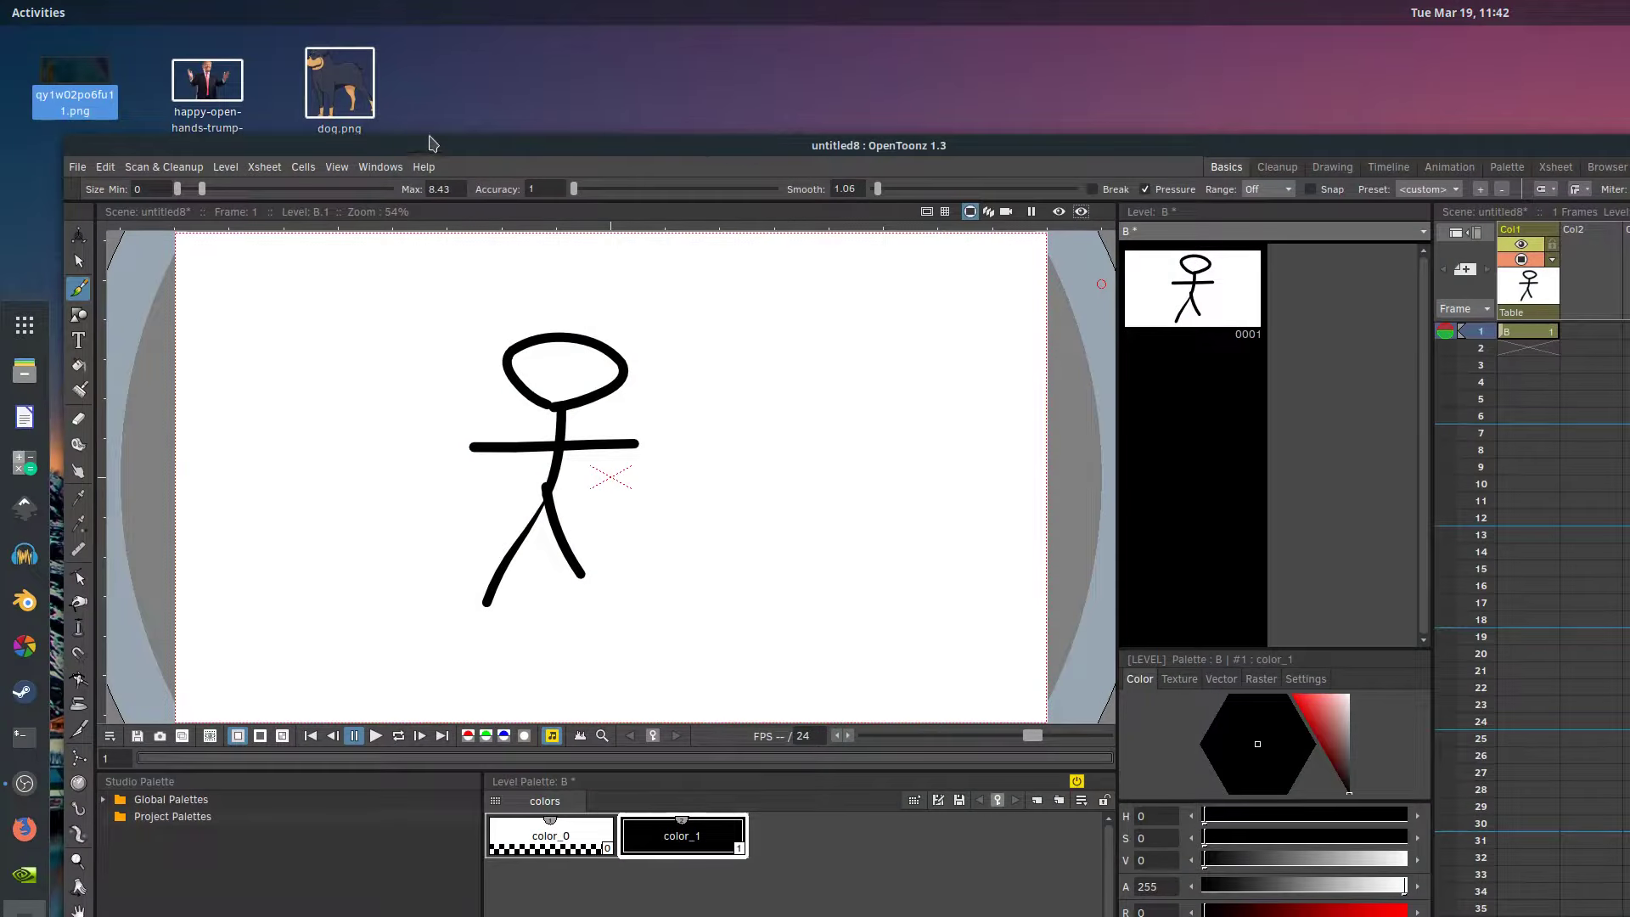
Step: Bring dog.png from the desktop into the OpenToonz scene, importing it into the project and keeping the existing file
{"action": "left_click_drag", "start_coordinate": [341, 103], "coordinate": [444, 412]}
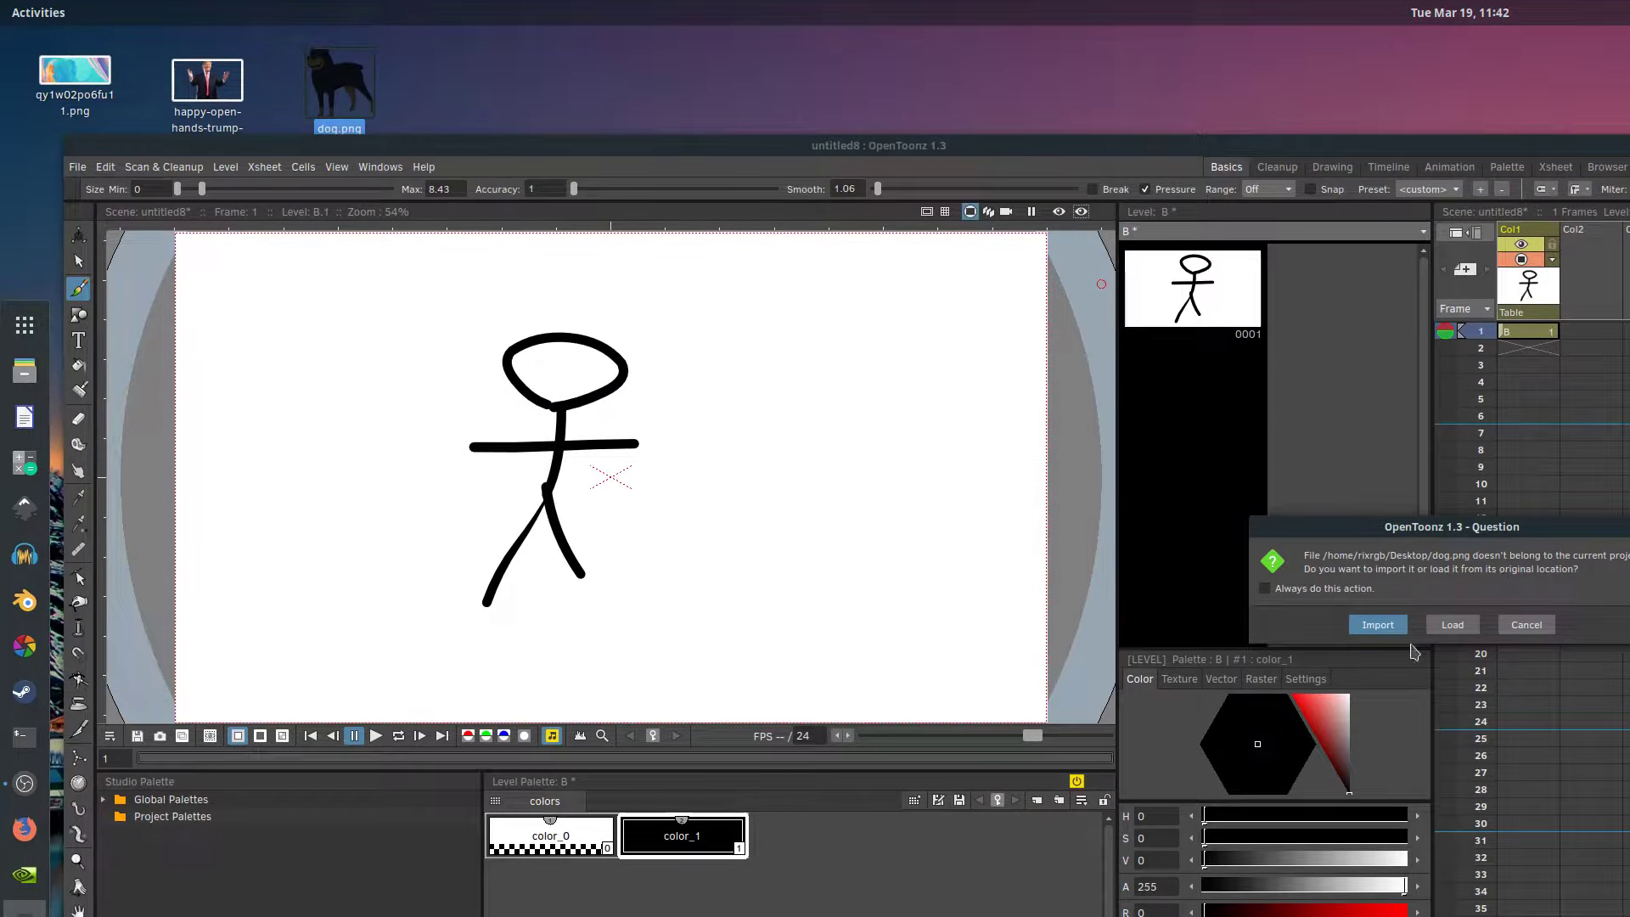
{"action": "left_click", "coordinate": [1377, 626]}
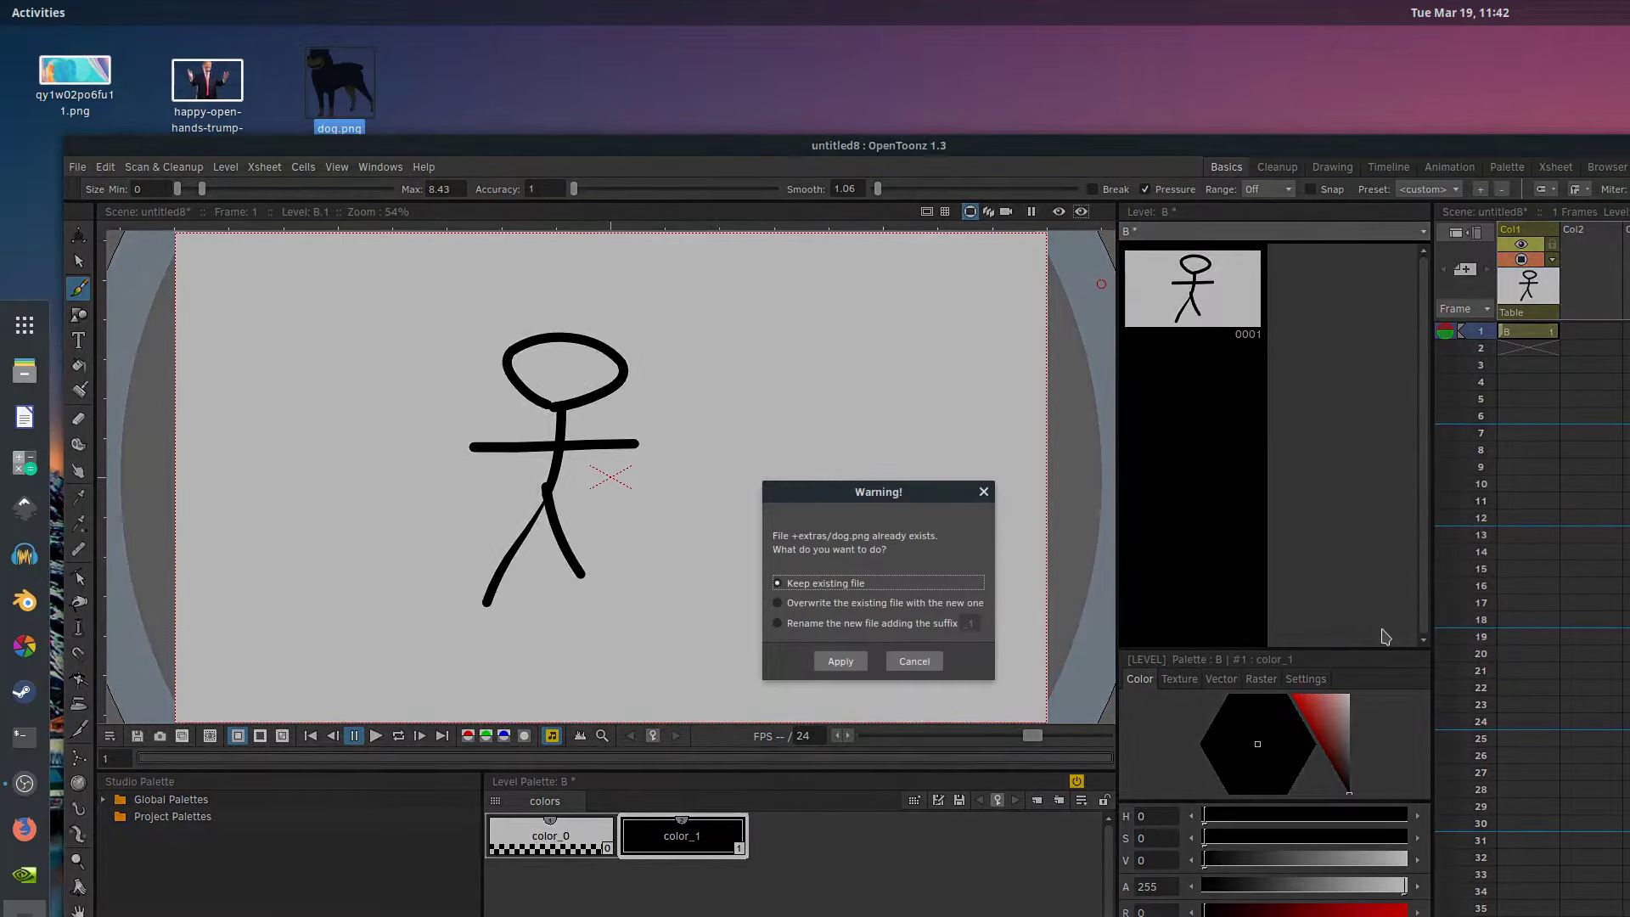
{"action": "left_click", "coordinate": [841, 661]}
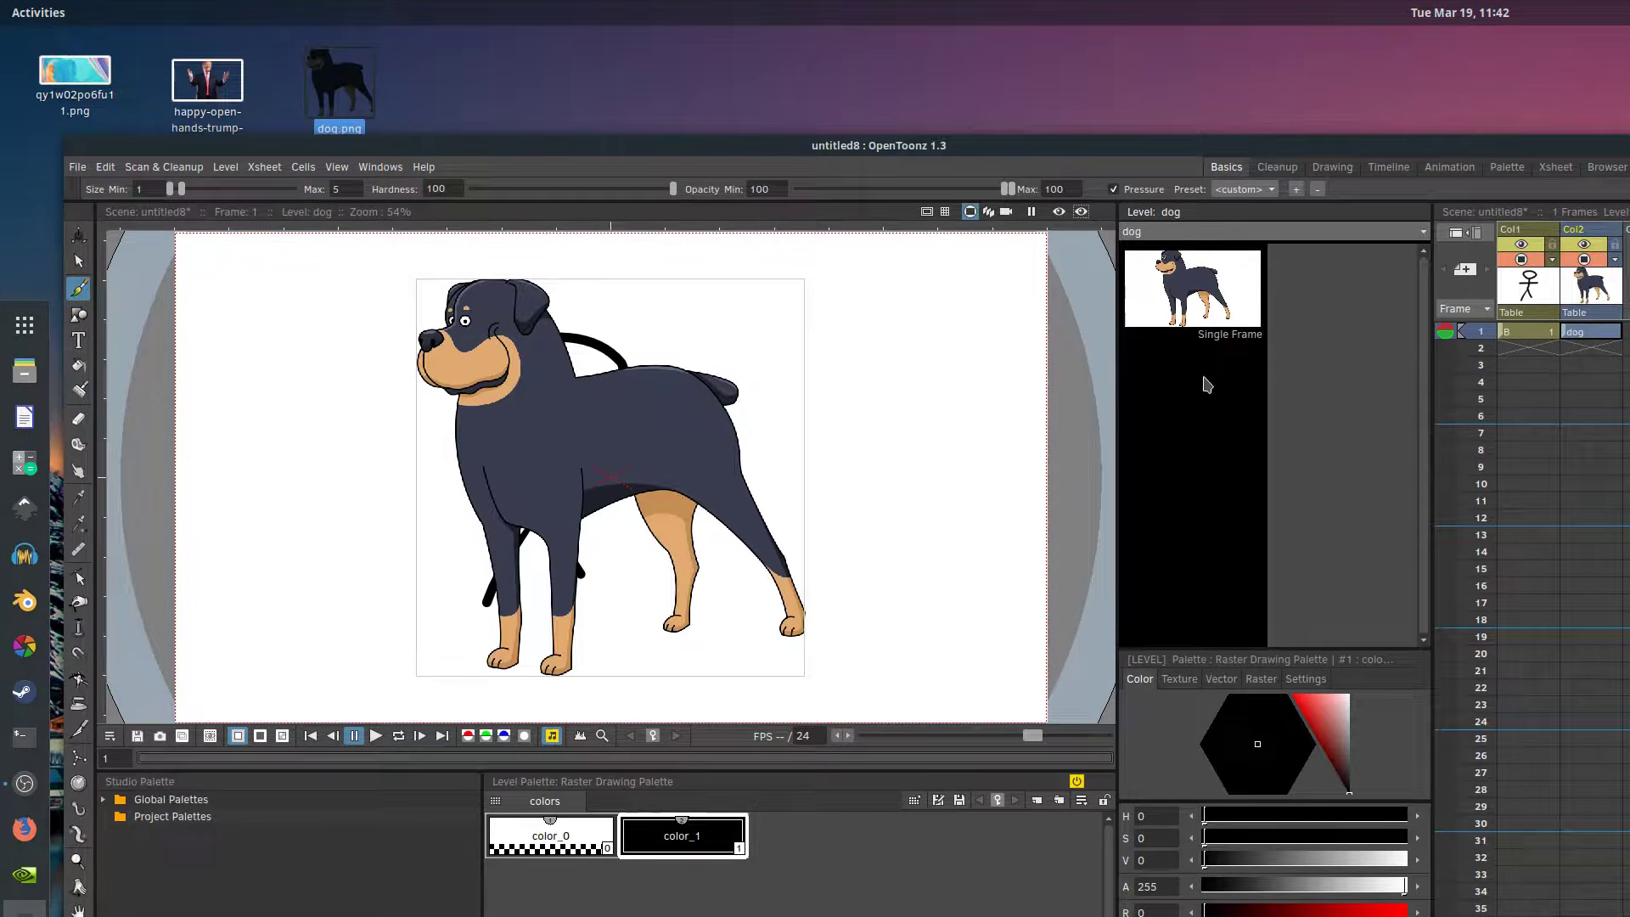
Step: Display level B on its own, followed by the dog level, to compare their contents
{"action": "left_click", "coordinate": [1141, 232]}
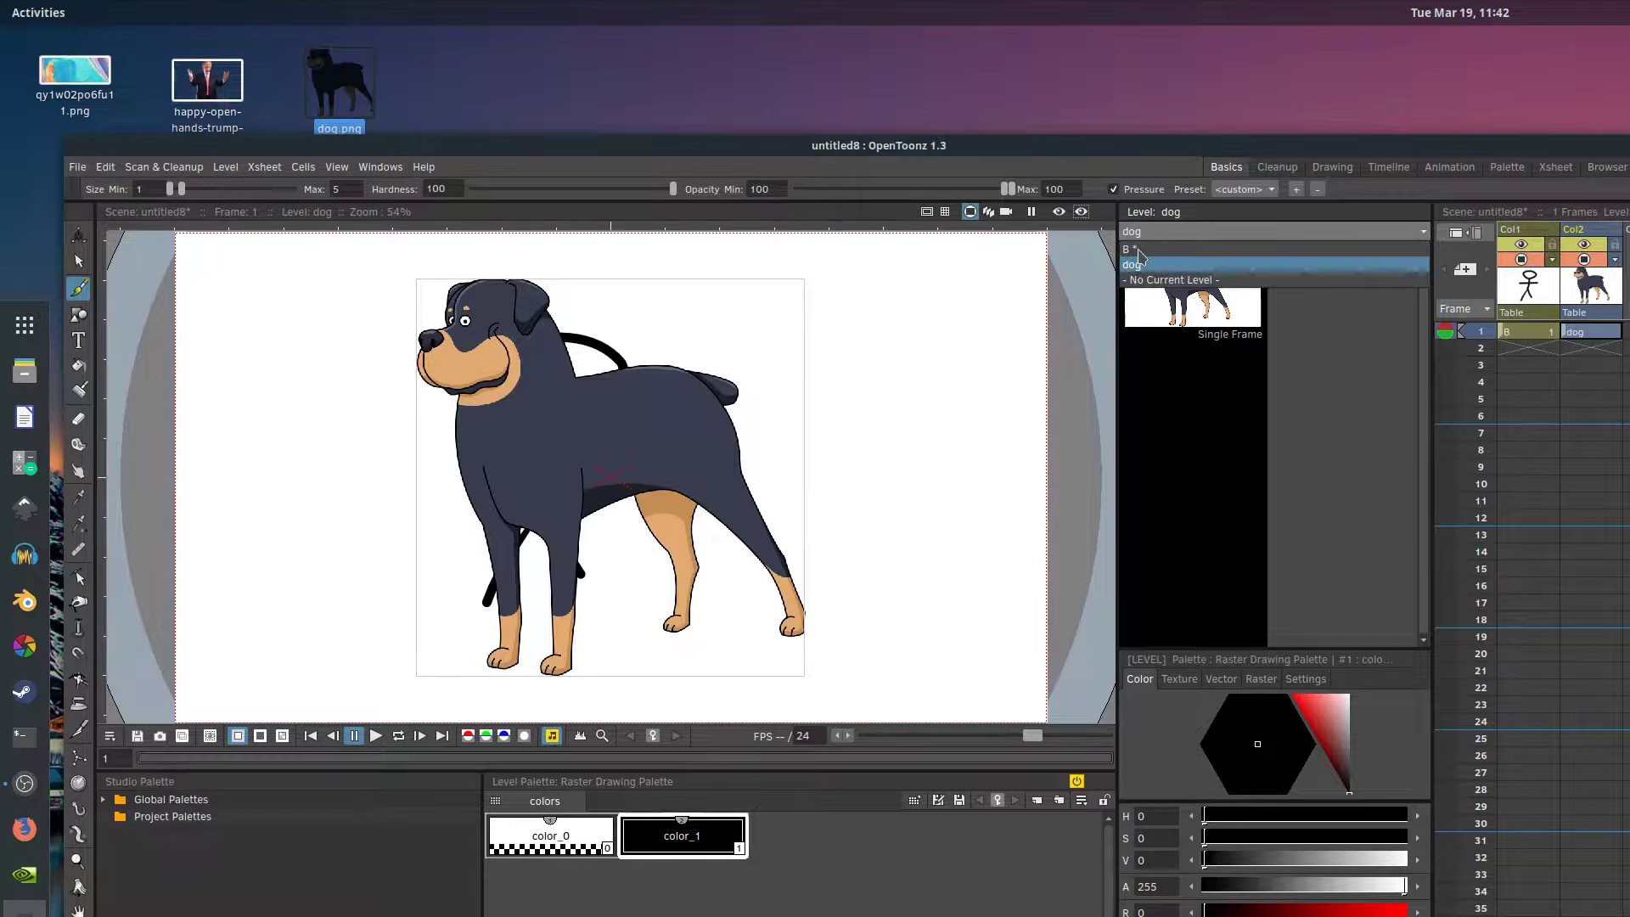
{"action": "left_click", "coordinate": [1138, 250]}
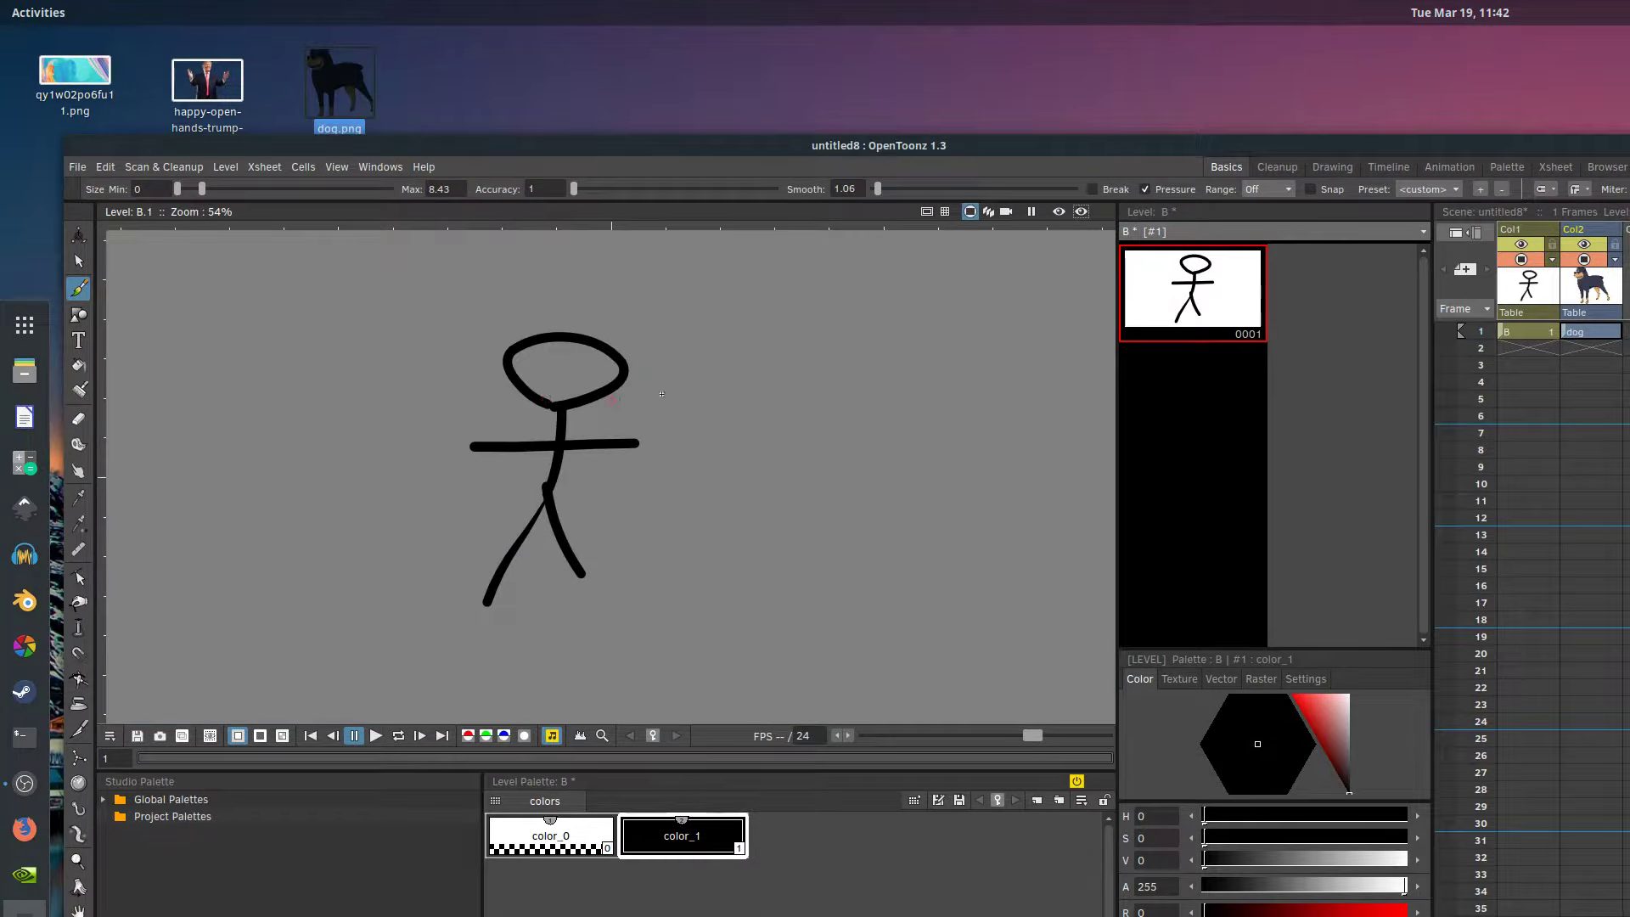
{"action": "left_click", "coordinate": [1142, 232]}
{"action": "left_click", "coordinate": [1137, 266]}
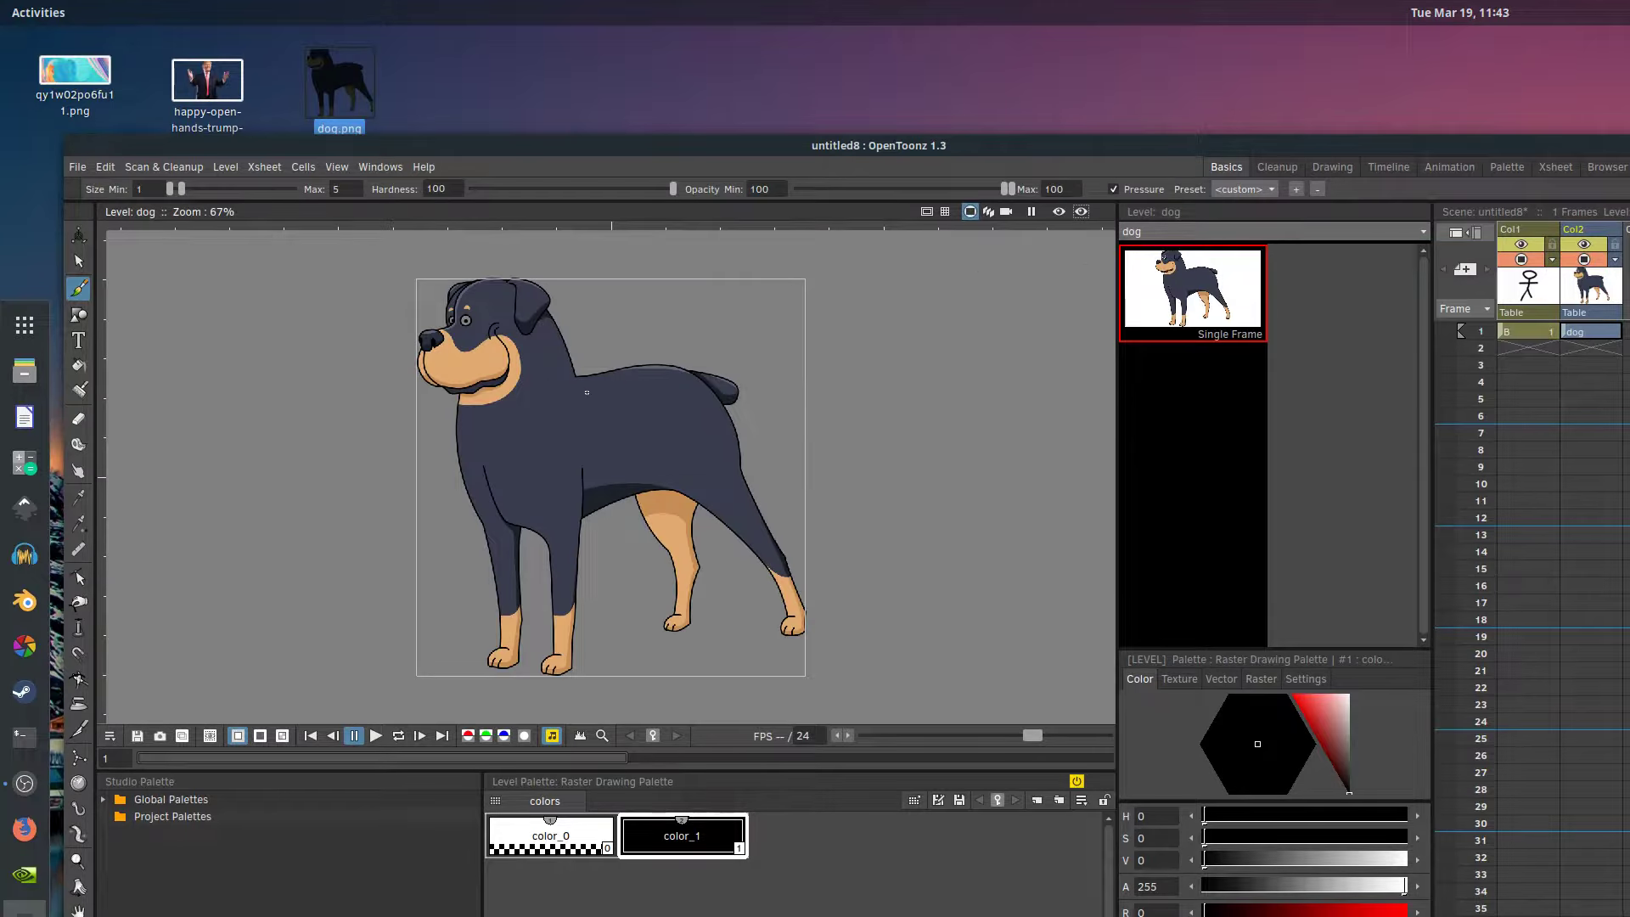
Step: Import happy-open-hands-trump-transparent.png from the desktop into the scene and display its level
{"action": "left_click_drag", "start_coordinate": [207, 85], "coordinate": [618, 512]}
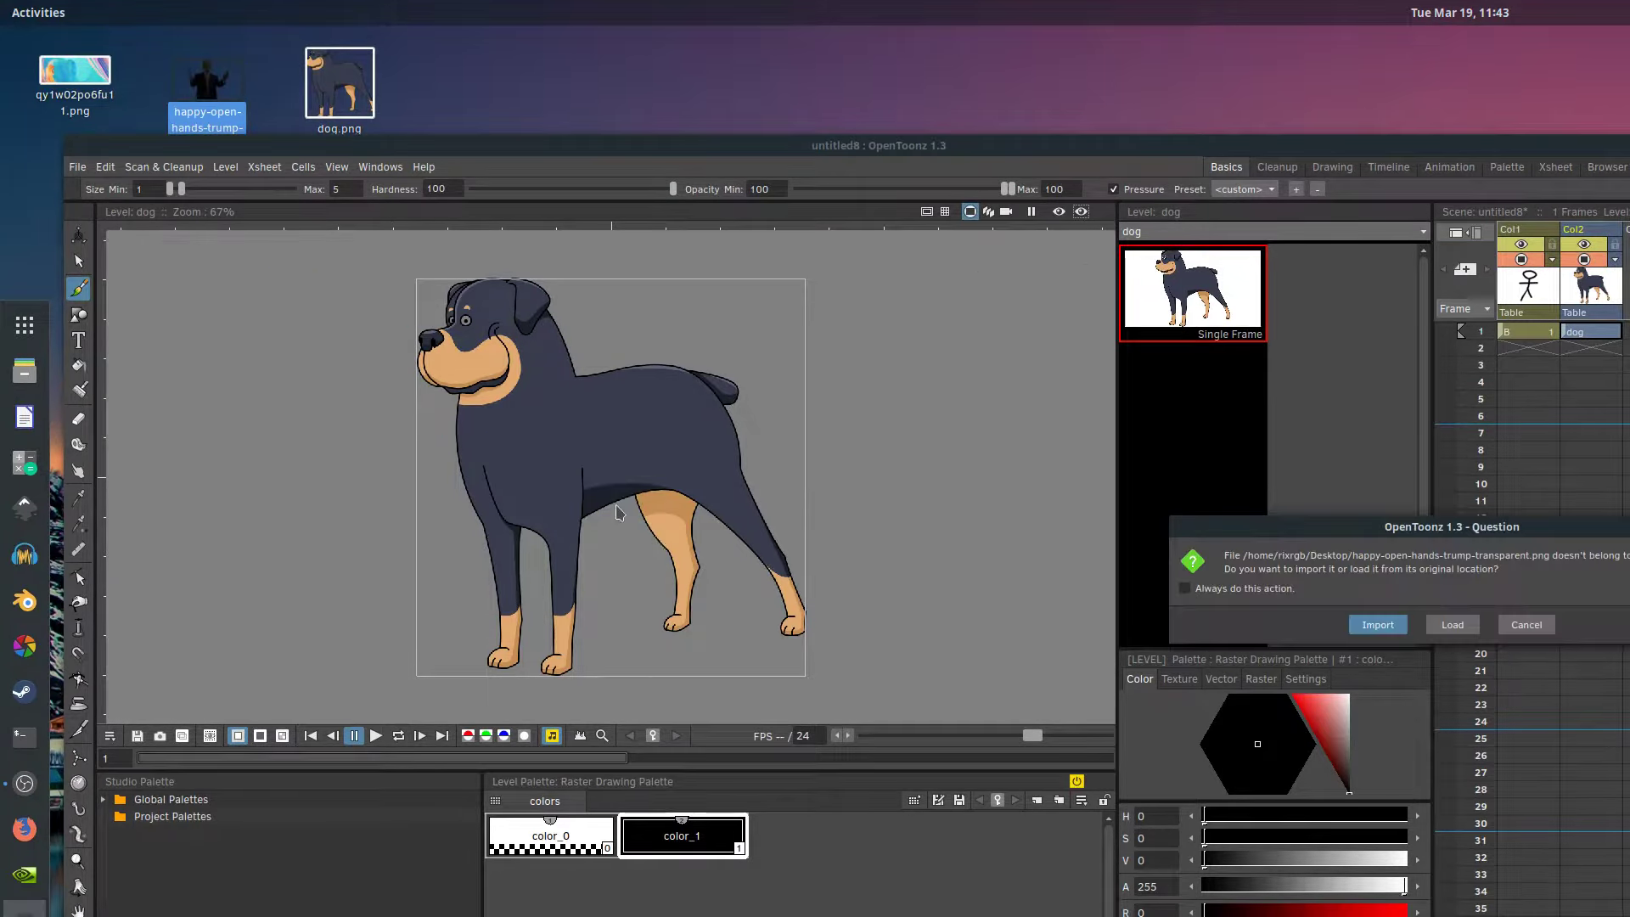
{"action": "left_click", "coordinate": [1378, 625]}
{"action": "left_click", "coordinate": [853, 662]}
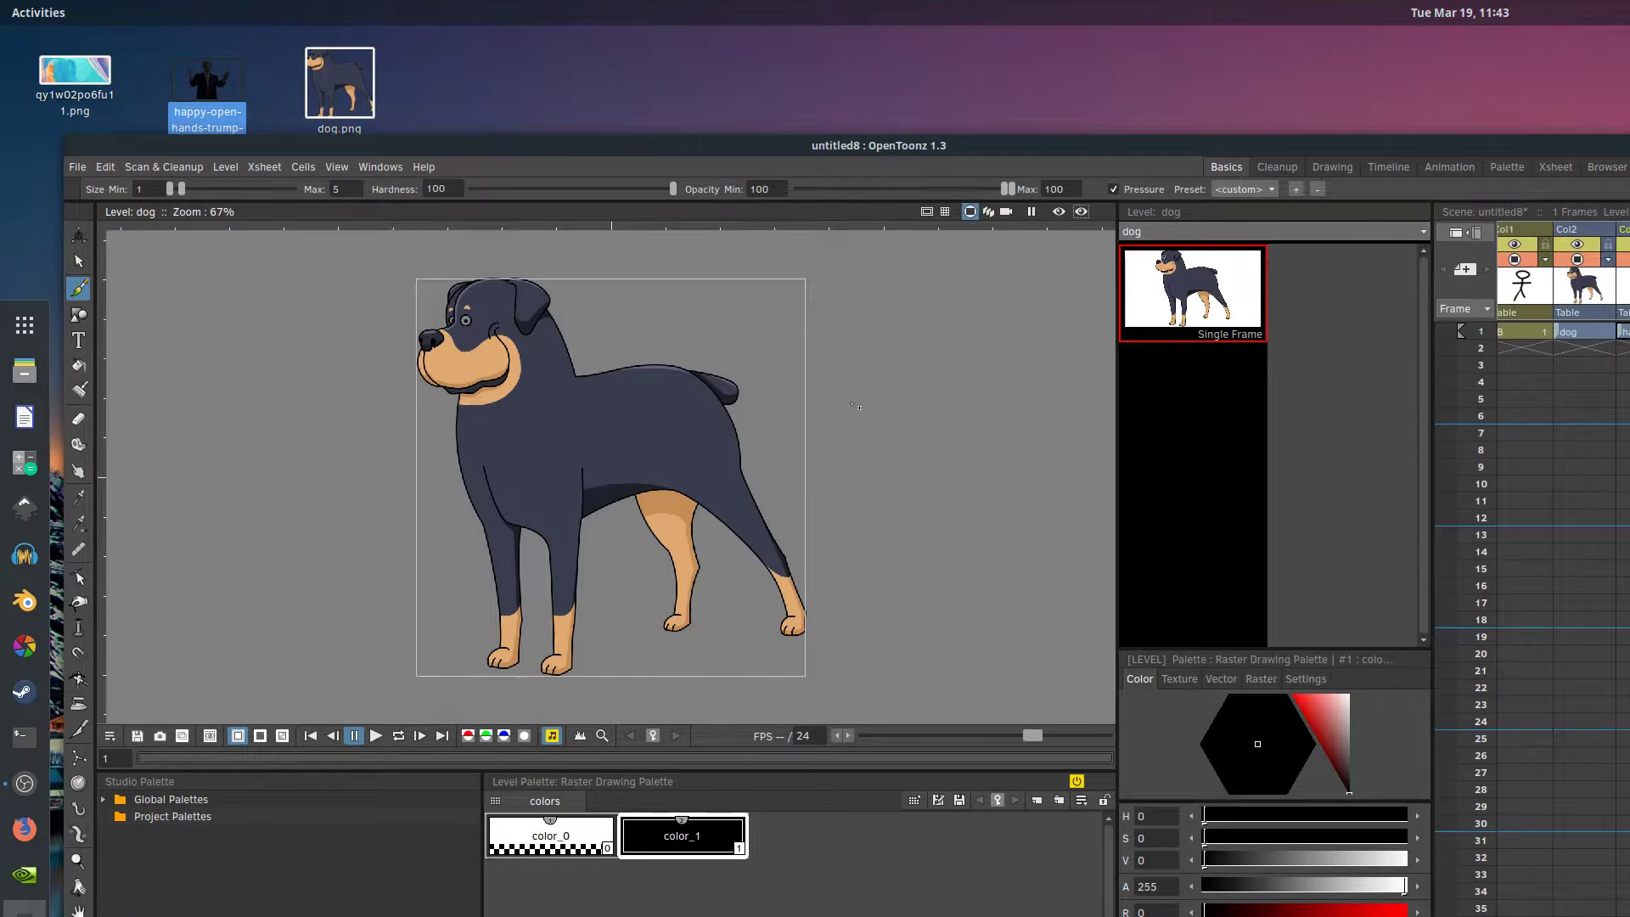
{"action": "left_click", "coordinate": [1208, 239]}
{"action": "left_click", "coordinate": [1180, 285]}
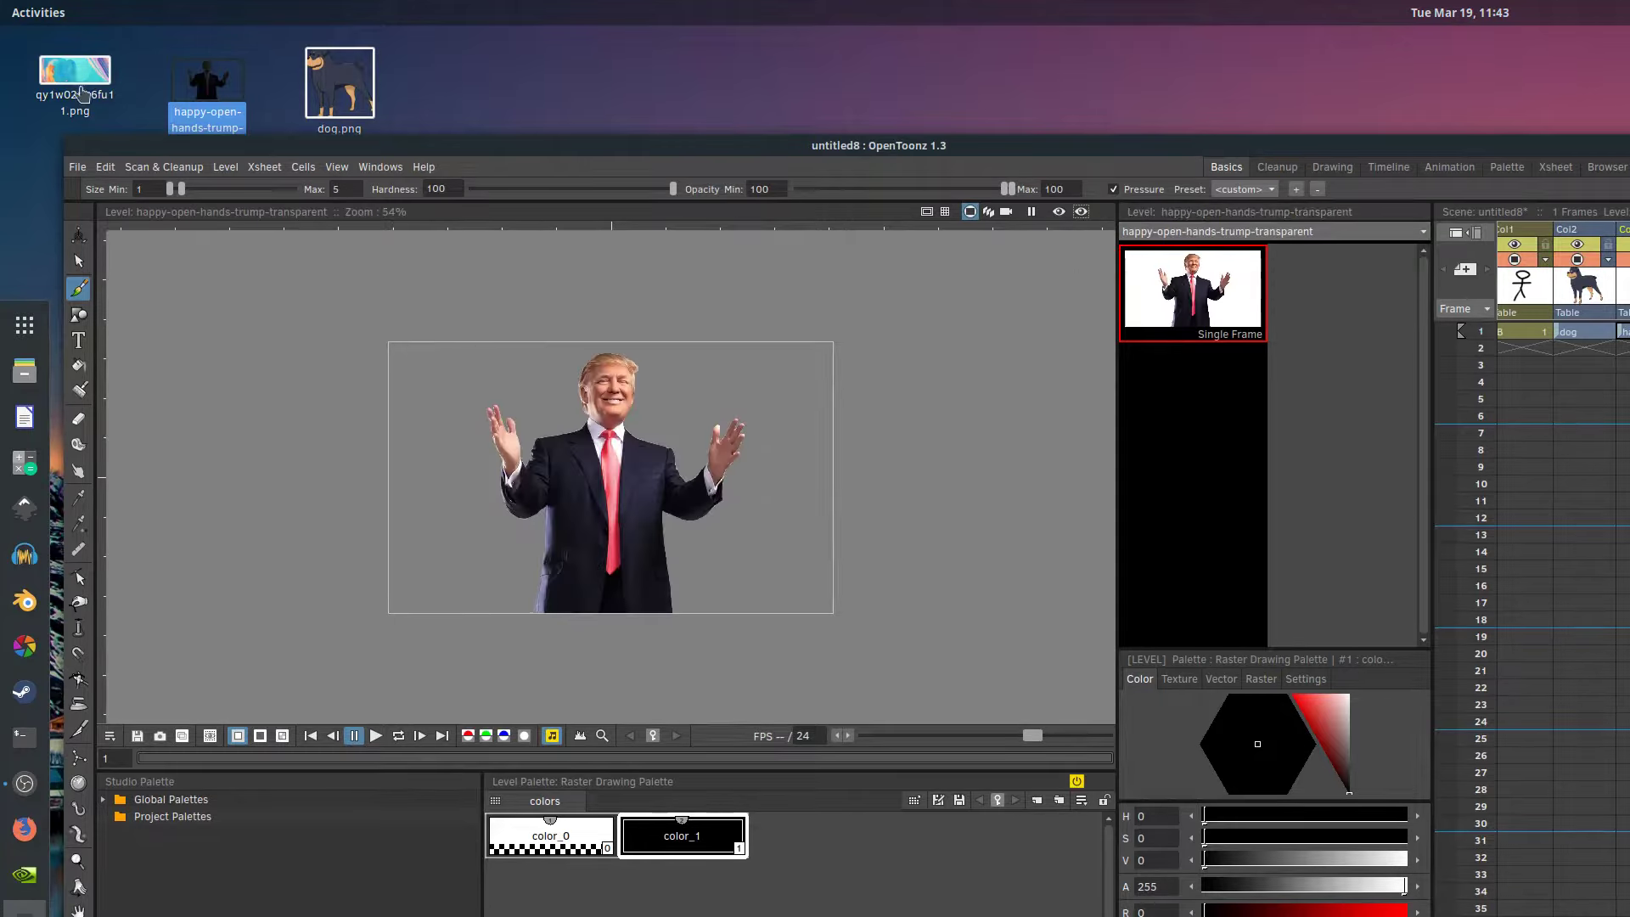
Step: Switch to the Browser room and browse the computer's file tree to the home account's Desktop folder
{"action": "mouse_move", "coordinate": [77, 82]}
{"action": "left_mouse_down"}
{"action": "mouse_move", "coordinate": [299, 347]}
{"action": "mouse_move", "coordinate": [630, 509]}
{"action": "mouse_move", "coordinate": [92, 110]}
{"action": "left_mouse_up"}
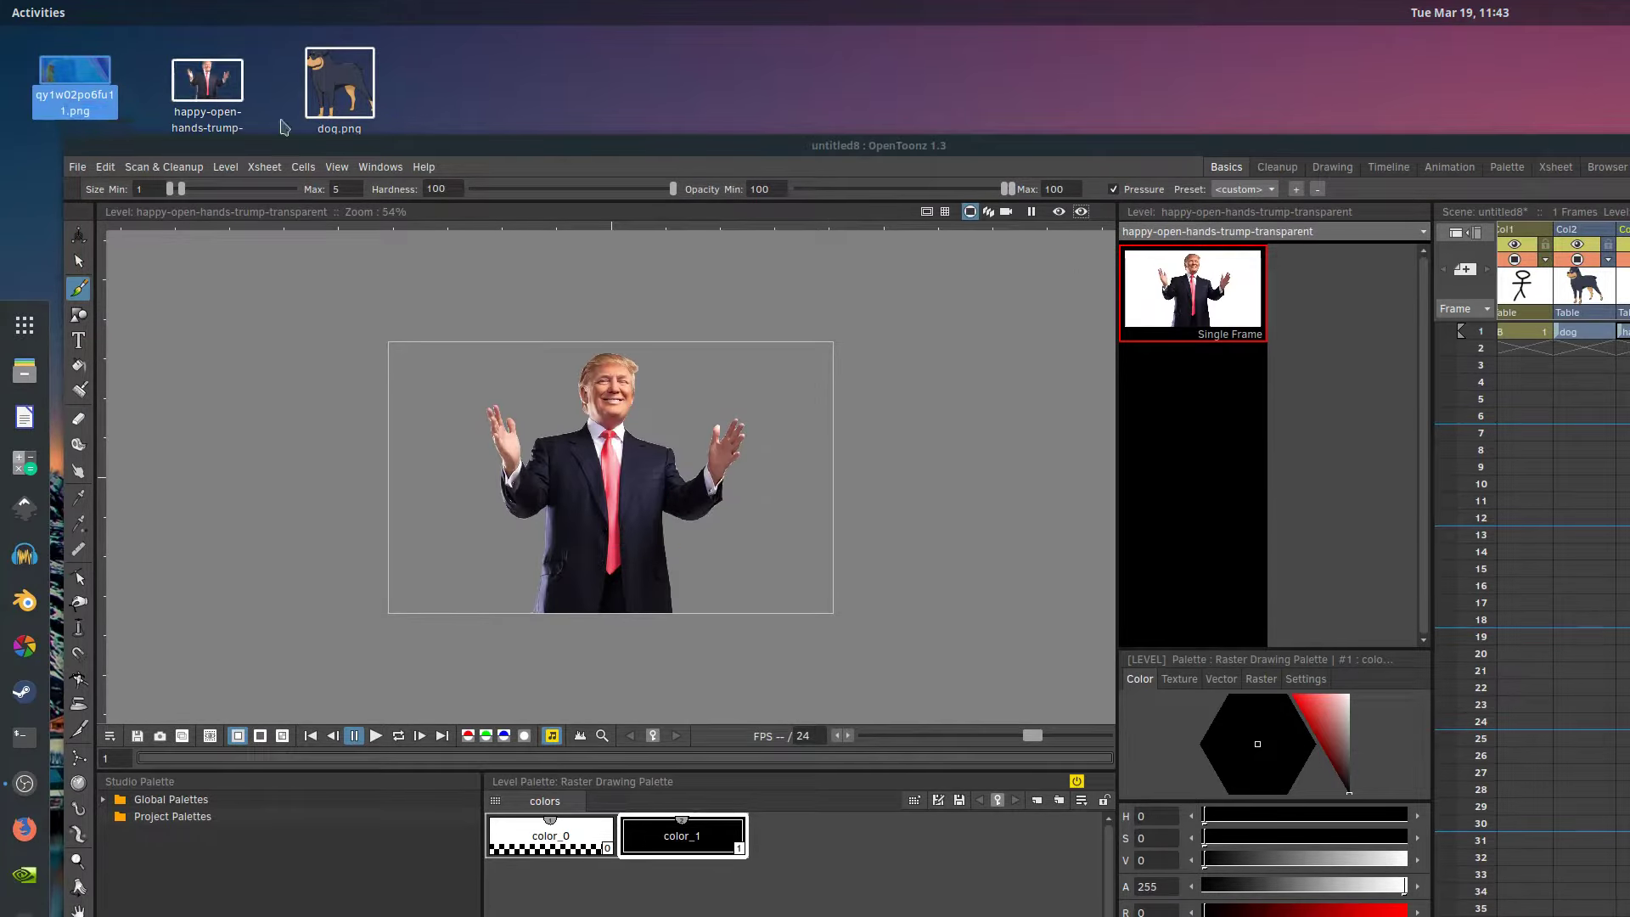
{"action": "left_click", "coordinate": [1607, 167]}
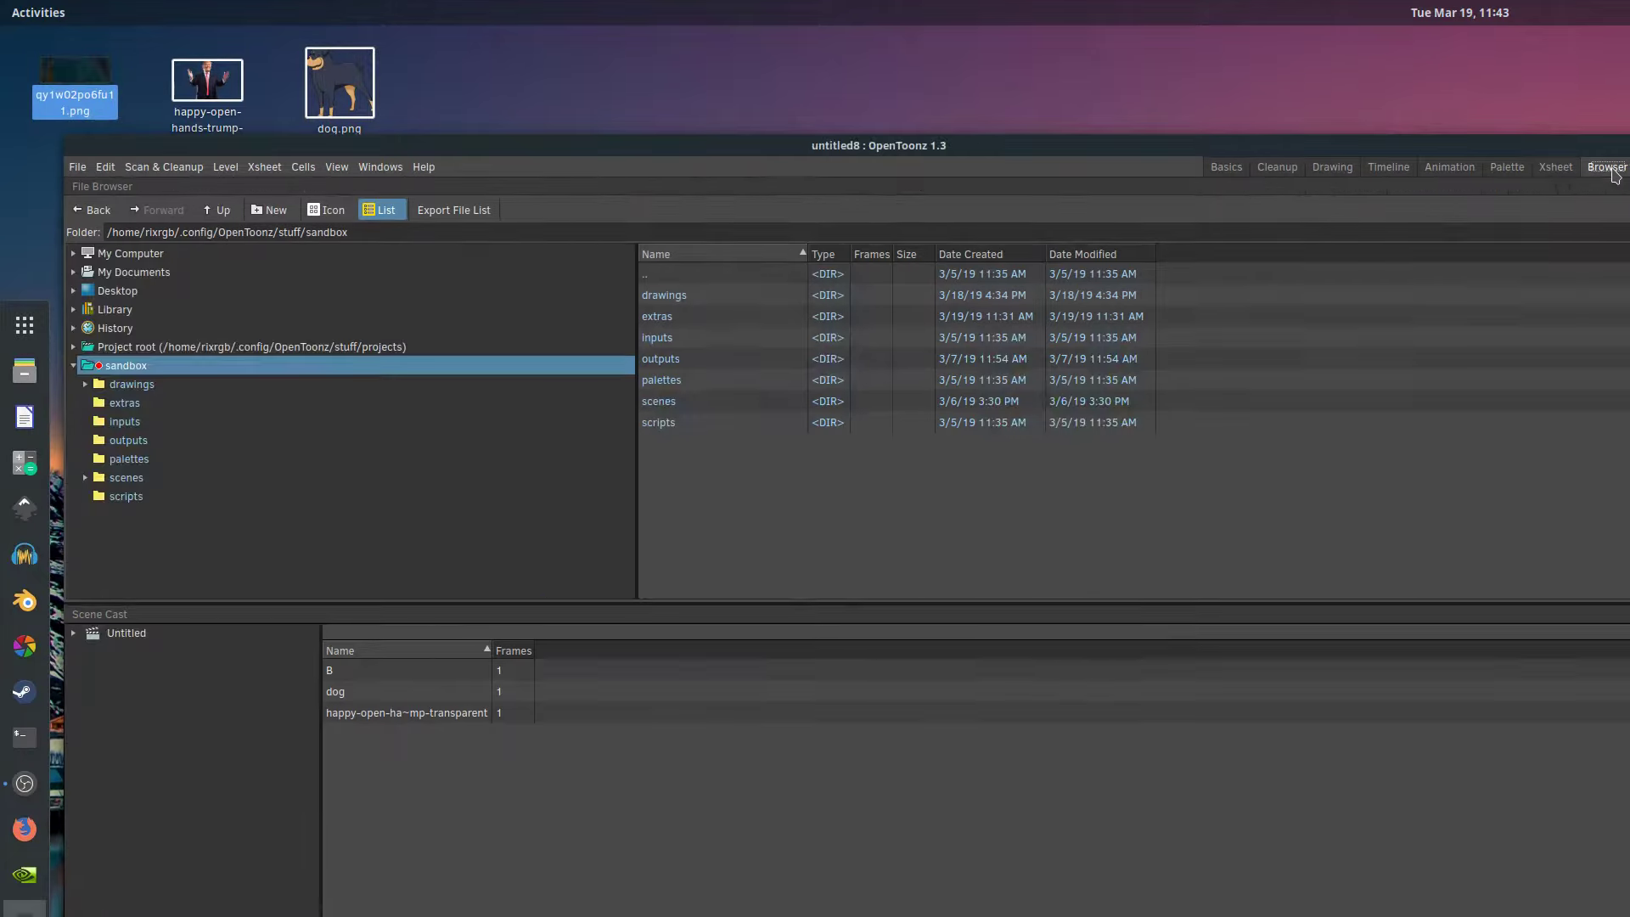
{"action": "left_click", "coordinate": [80, 254]}
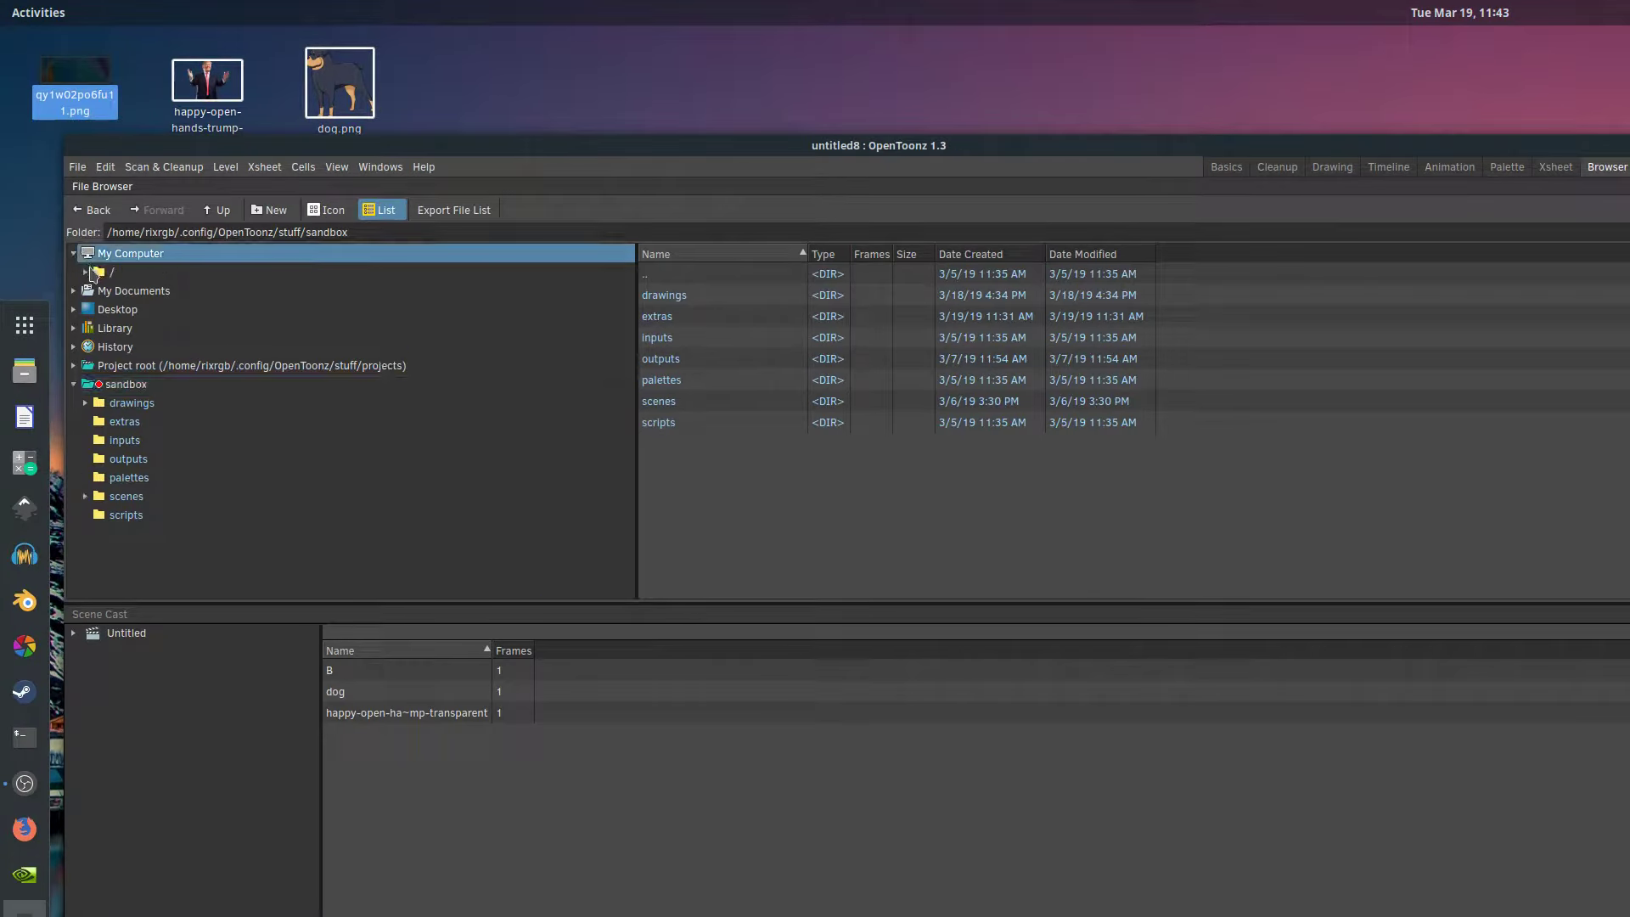
{"action": "left_click", "coordinate": [86, 273]}
{"action": "left_click", "coordinate": [107, 366]}
{"action": "left_click", "coordinate": [111, 385]}
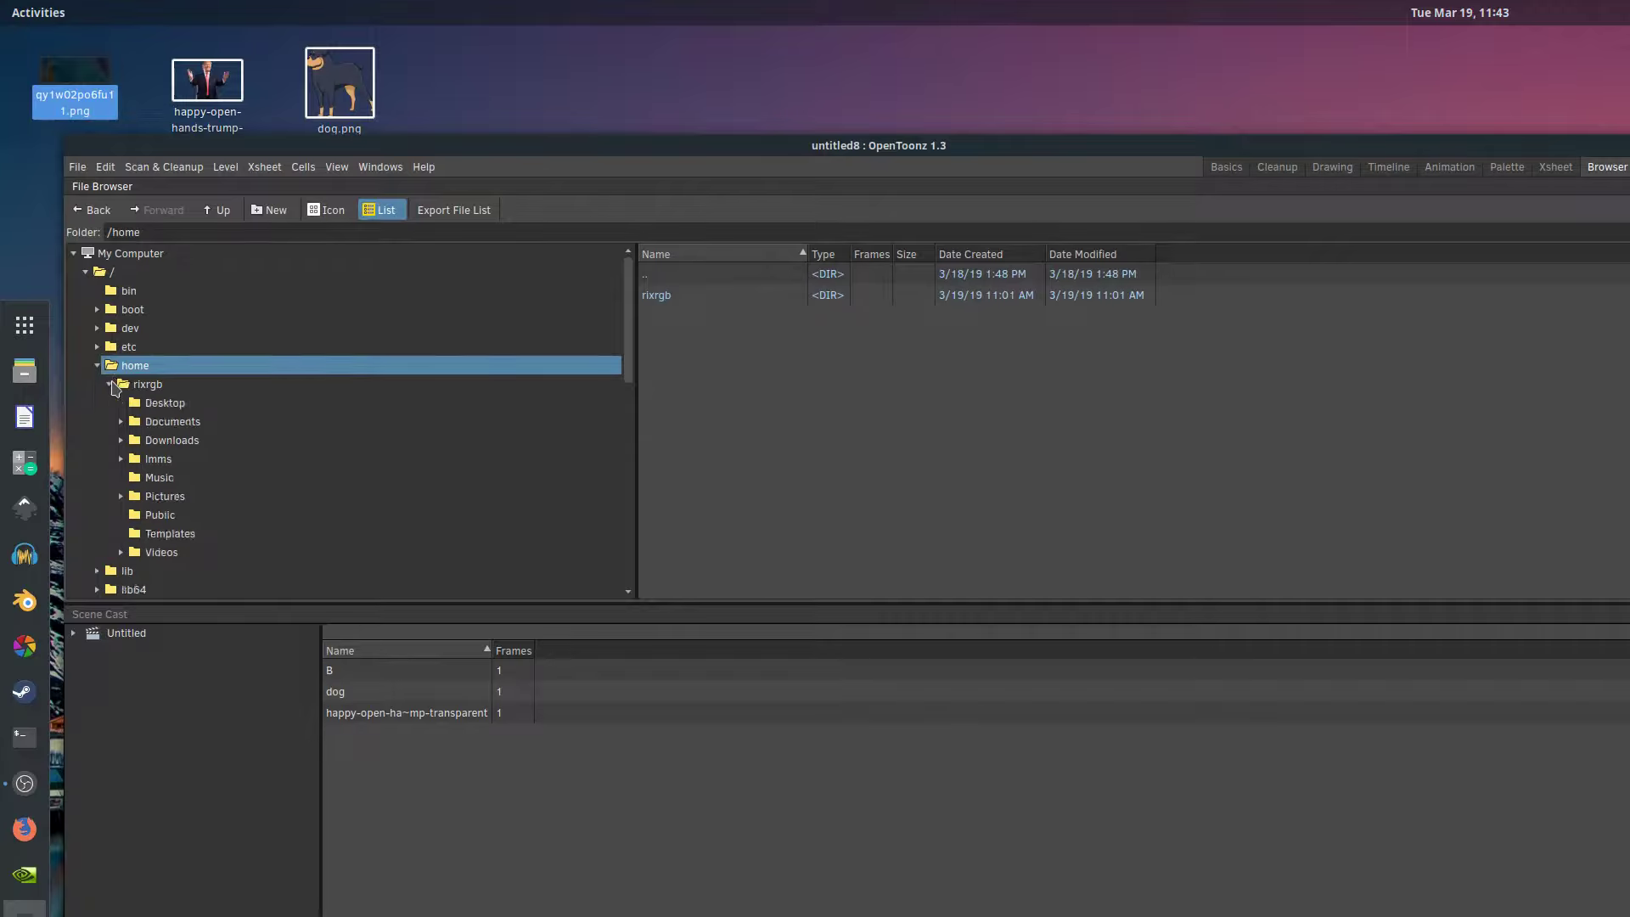
{"action": "left_click", "coordinate": [155, 404]}
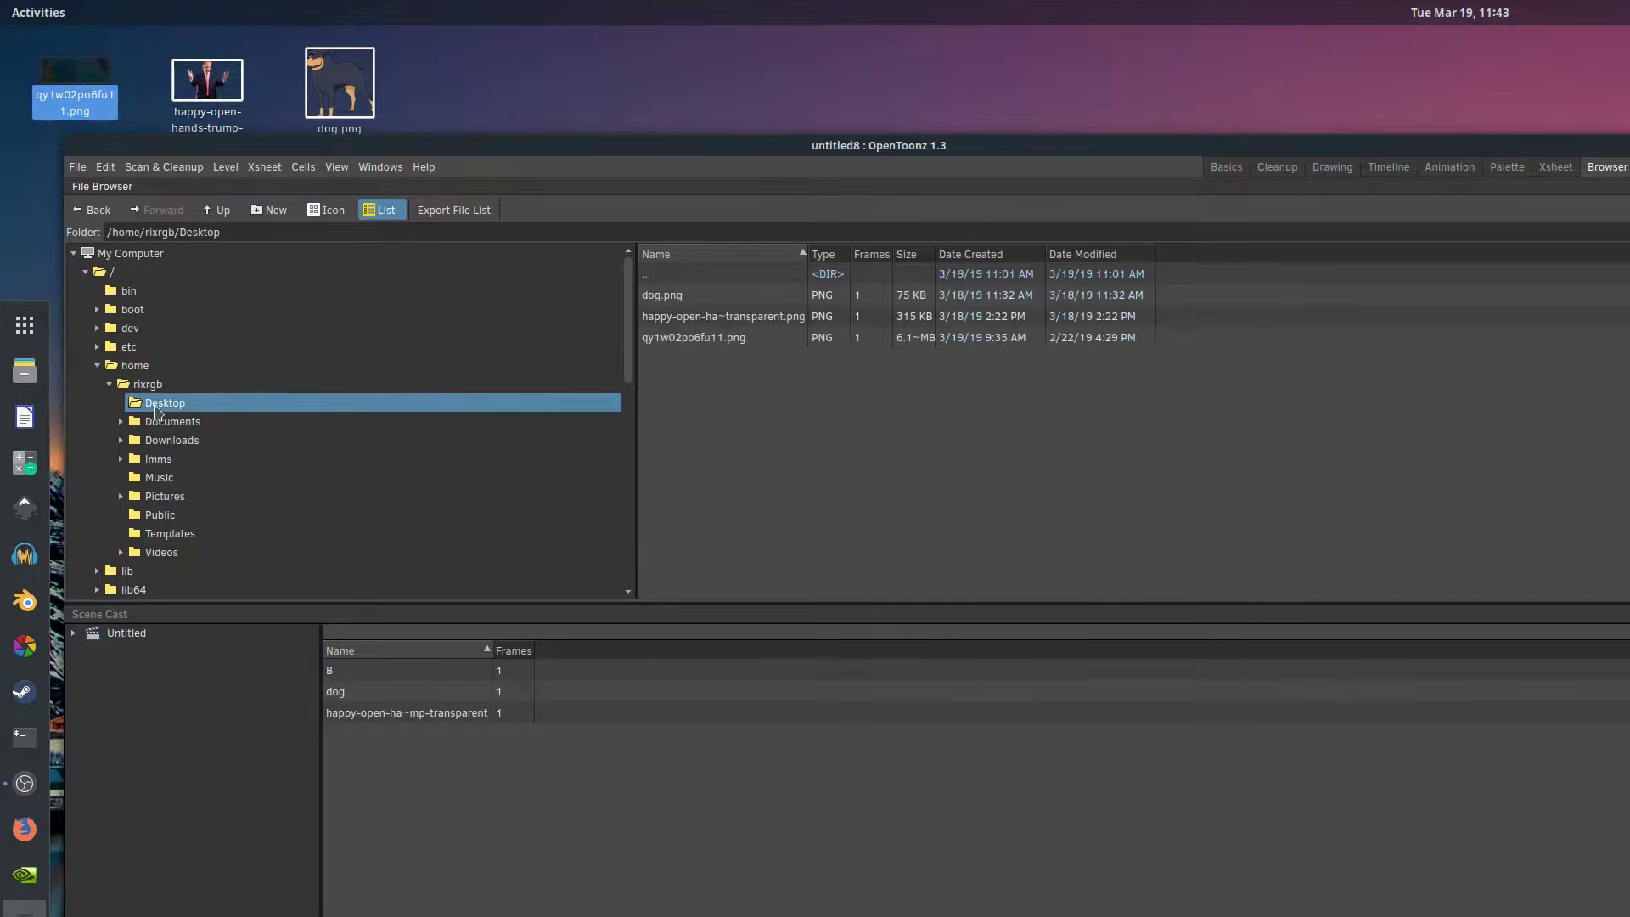
Step: Load qy1w02po6fu11.png into the scene by importing it into the project and keeping the existing file
{"action": "left_click", "coordinate": [672, 340]}
{"action": "right_click", "coordinate": [672, 344]}
{"action": "left_click", "coordinate": [704, 360]}
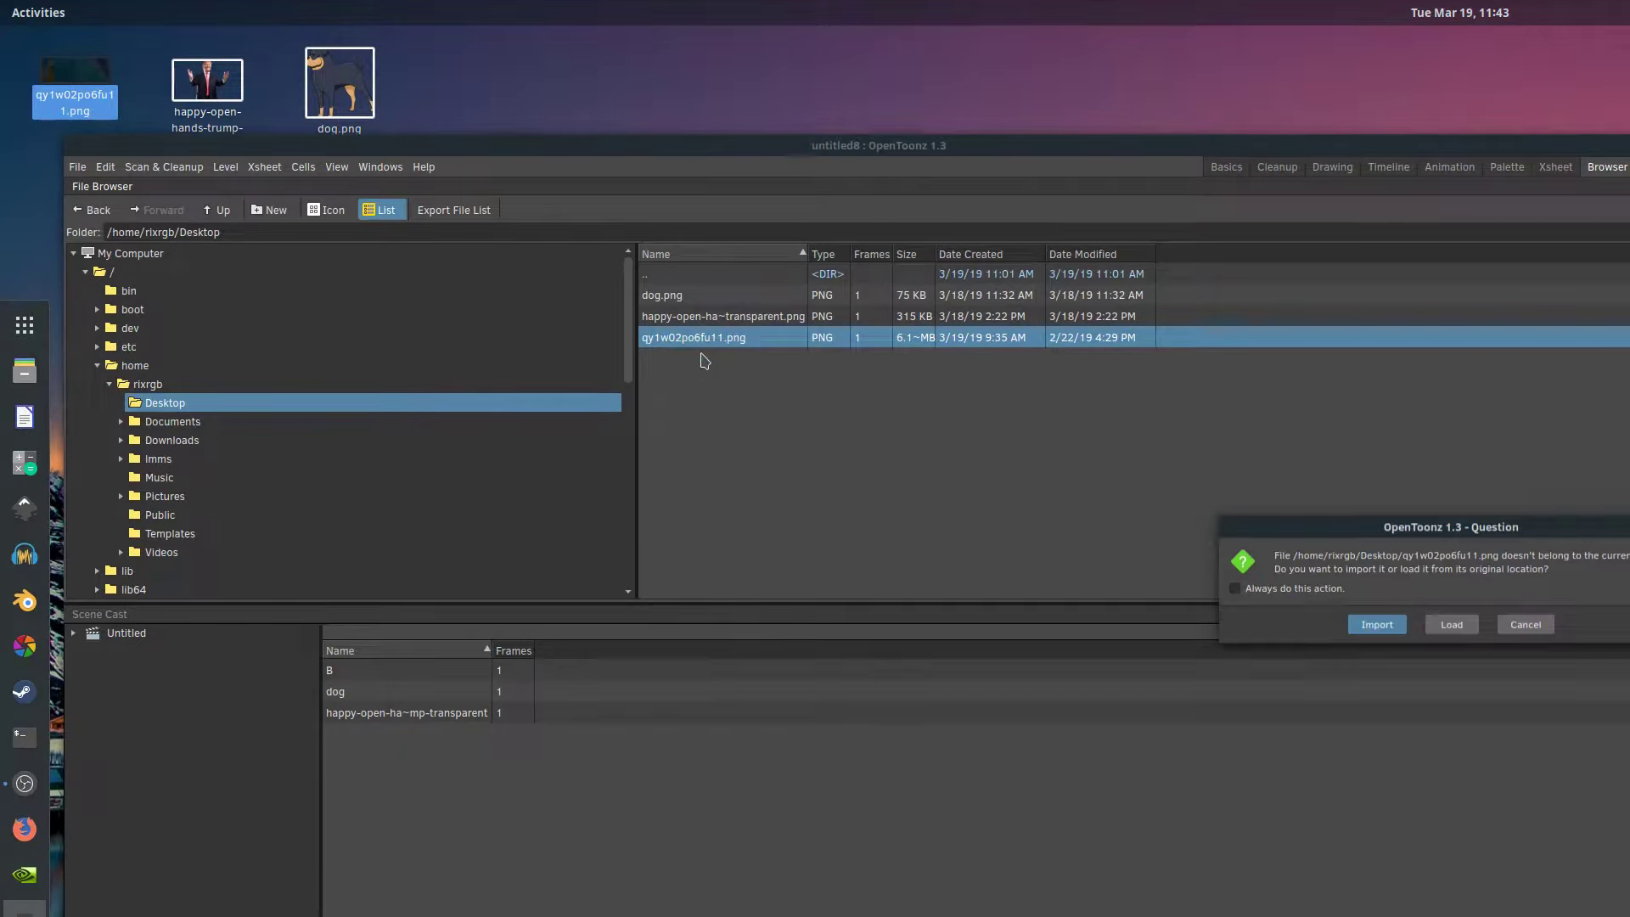
{"action": "left_click", "coordinate": [1375, 633]}
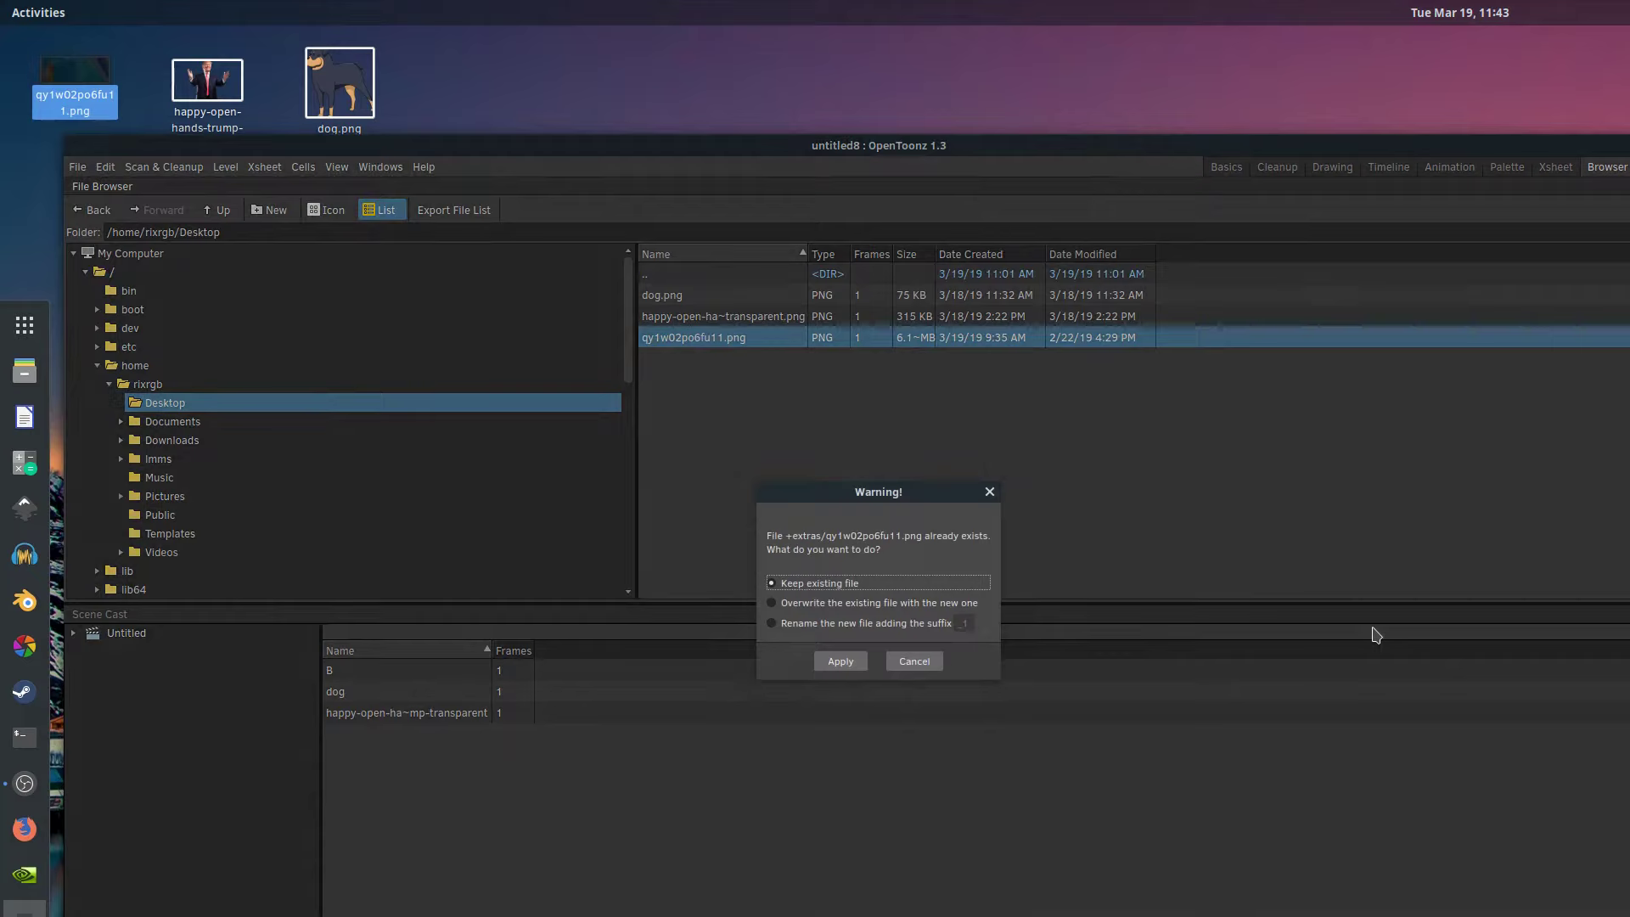
{"action": "left_click", "coordinate": [841, 659]}
Step: Return to the Basics room, display the qy1w02po6fu11 level and reposition the program window to show its full interface
{"action": "left_click", "coordinate": [1226, 167]}
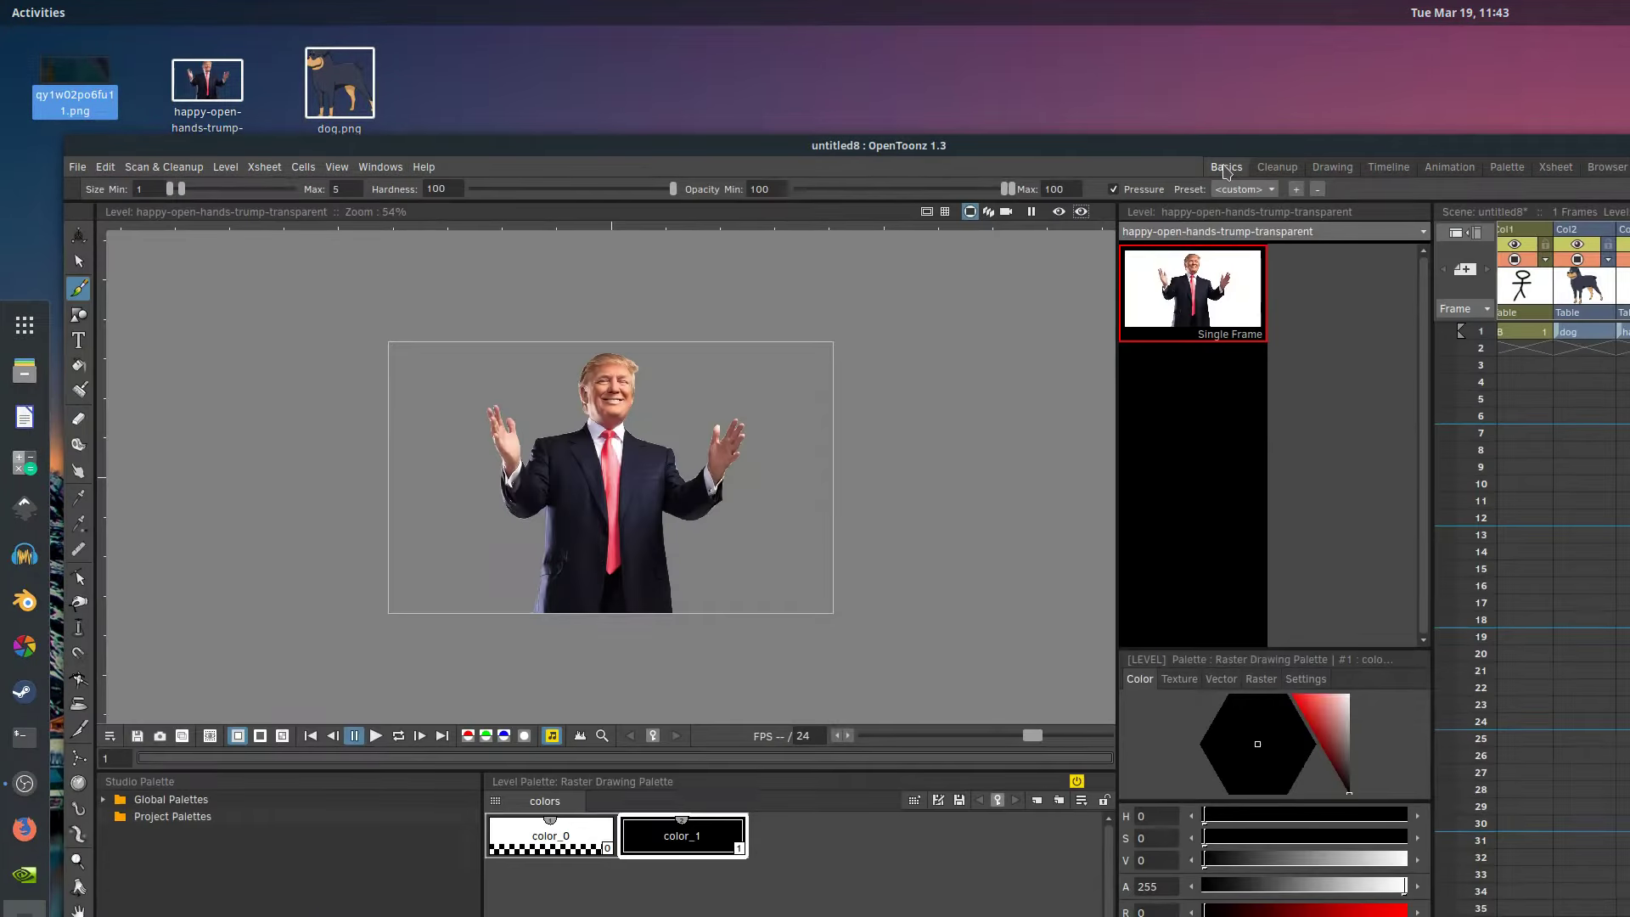
{"action": "left_click", "coordinate": [1227, 232]}
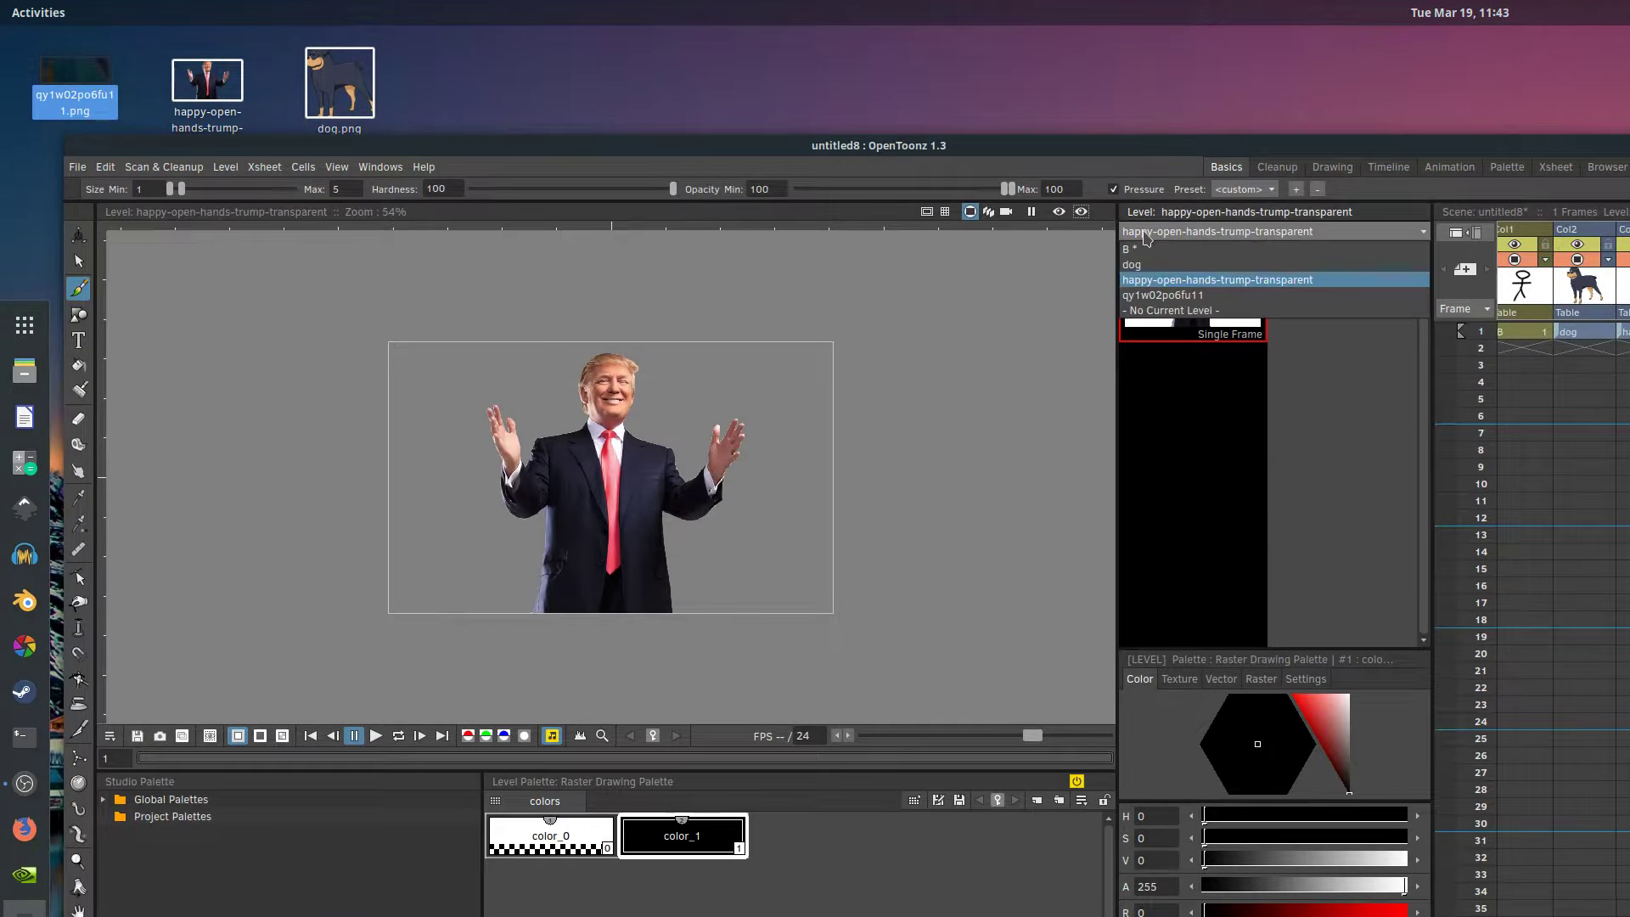
{"action": "left_click", "coordinate": [1155, 296]}
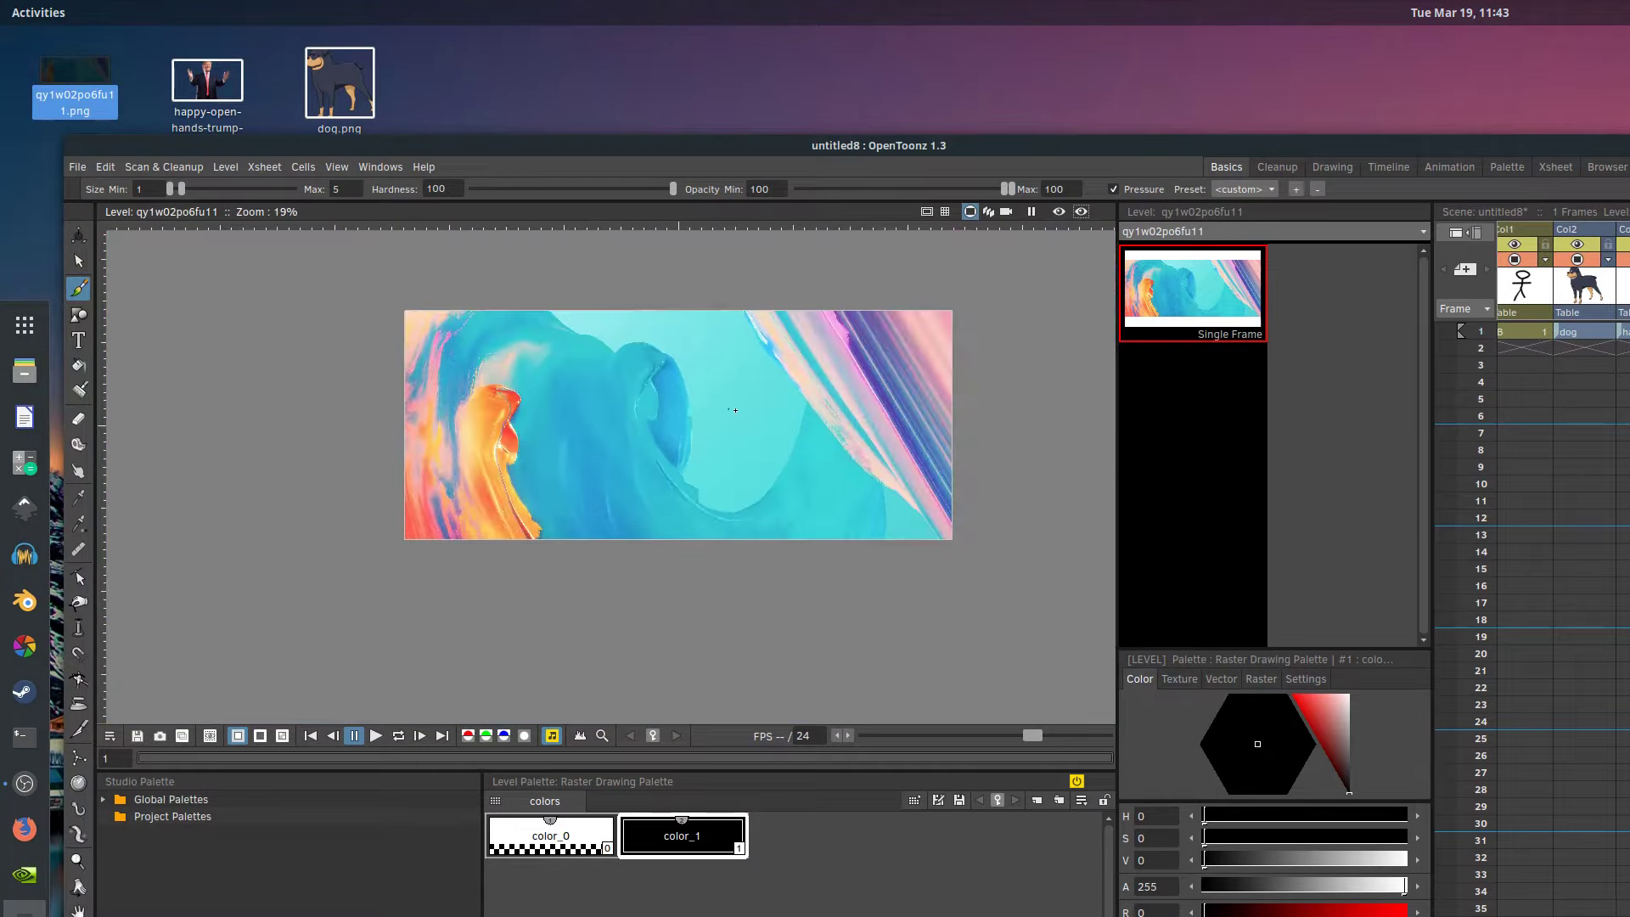
{"action": "scroll", "coordinate": [683, 412], "scroll_direction": "up", "scroll_amount": 2}
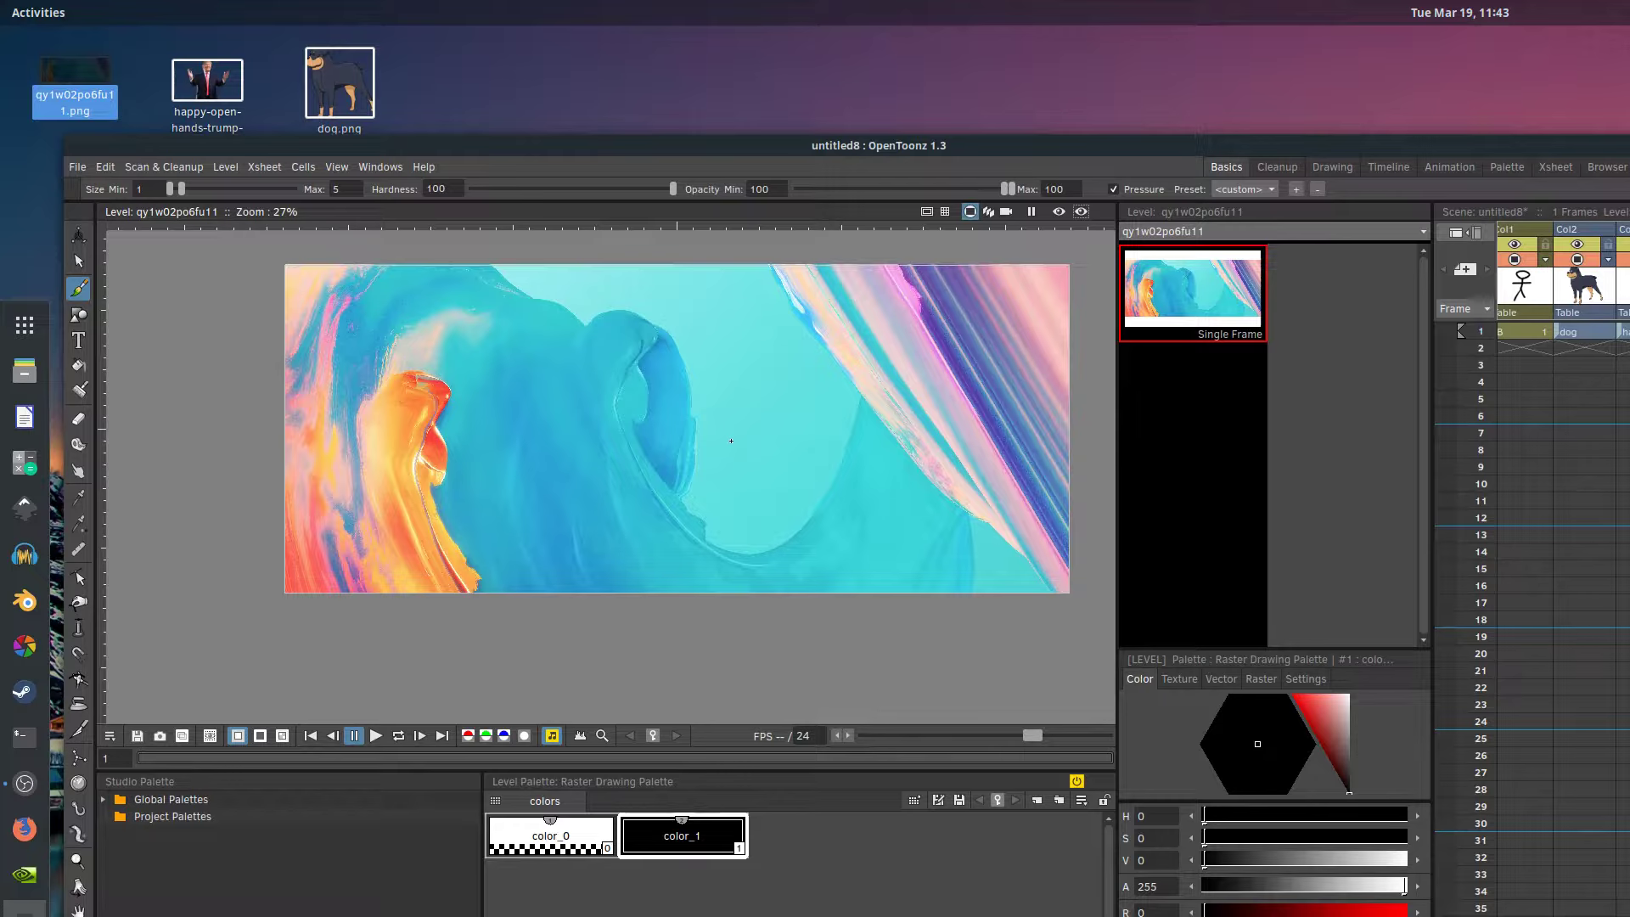
{"action": "left_click_drag", "start_coordinate": [893, 152], "coordinate": [824, 43]}
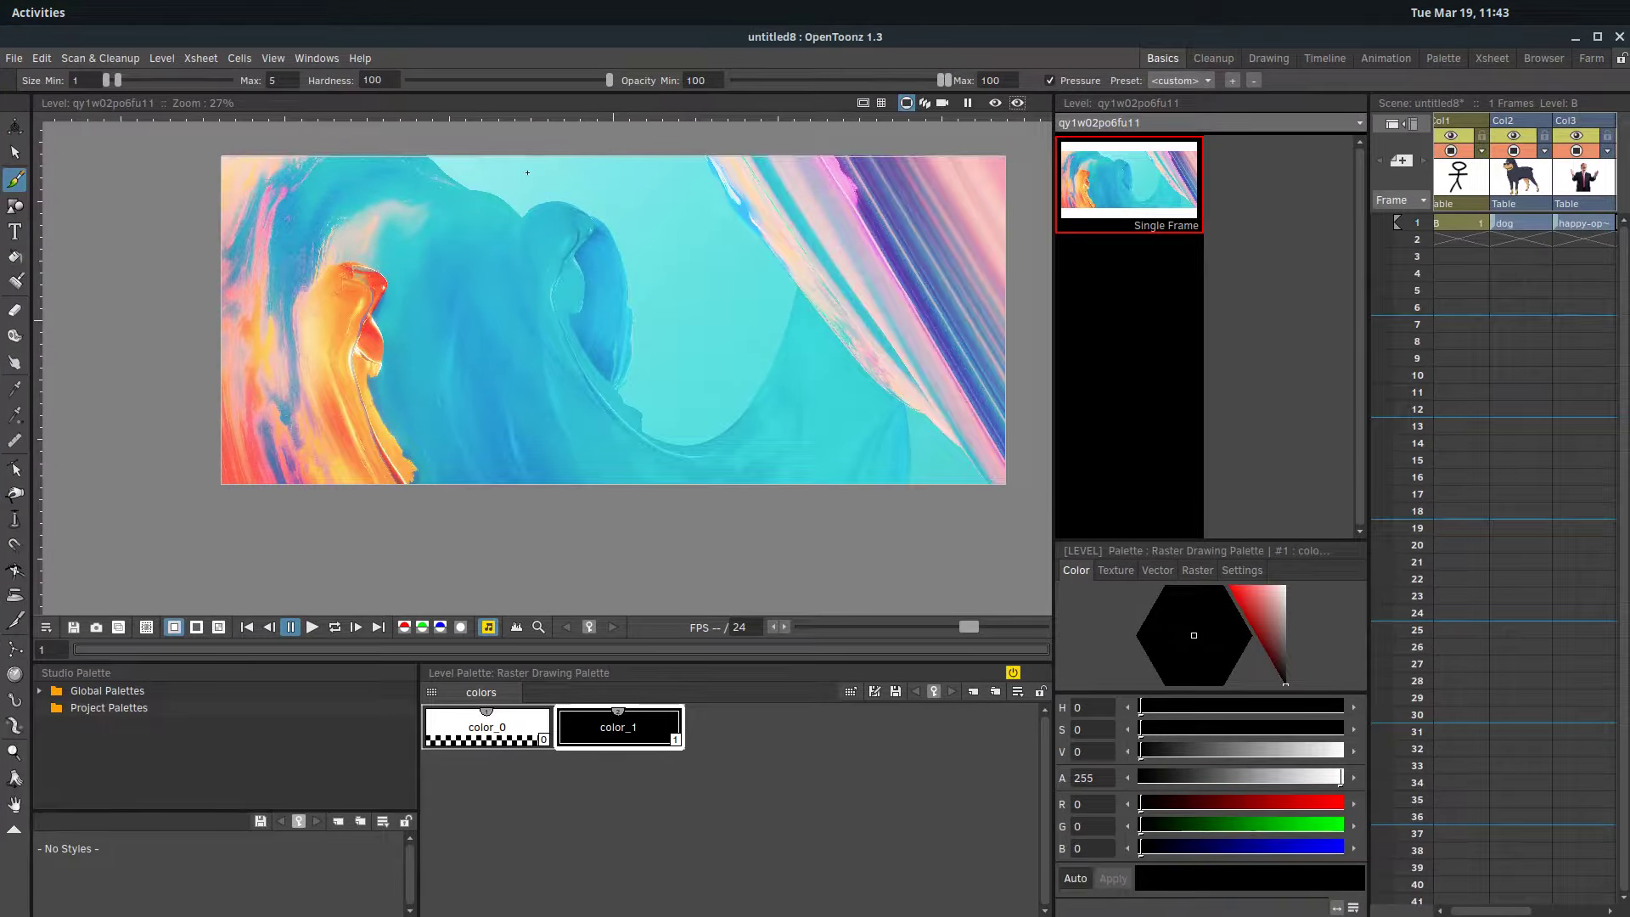
Step: Move the painted background image in Col4 up to about 10.5 mm N/S with the Animate tool
{"action": "left_click", "coordinate": [14, 125]}
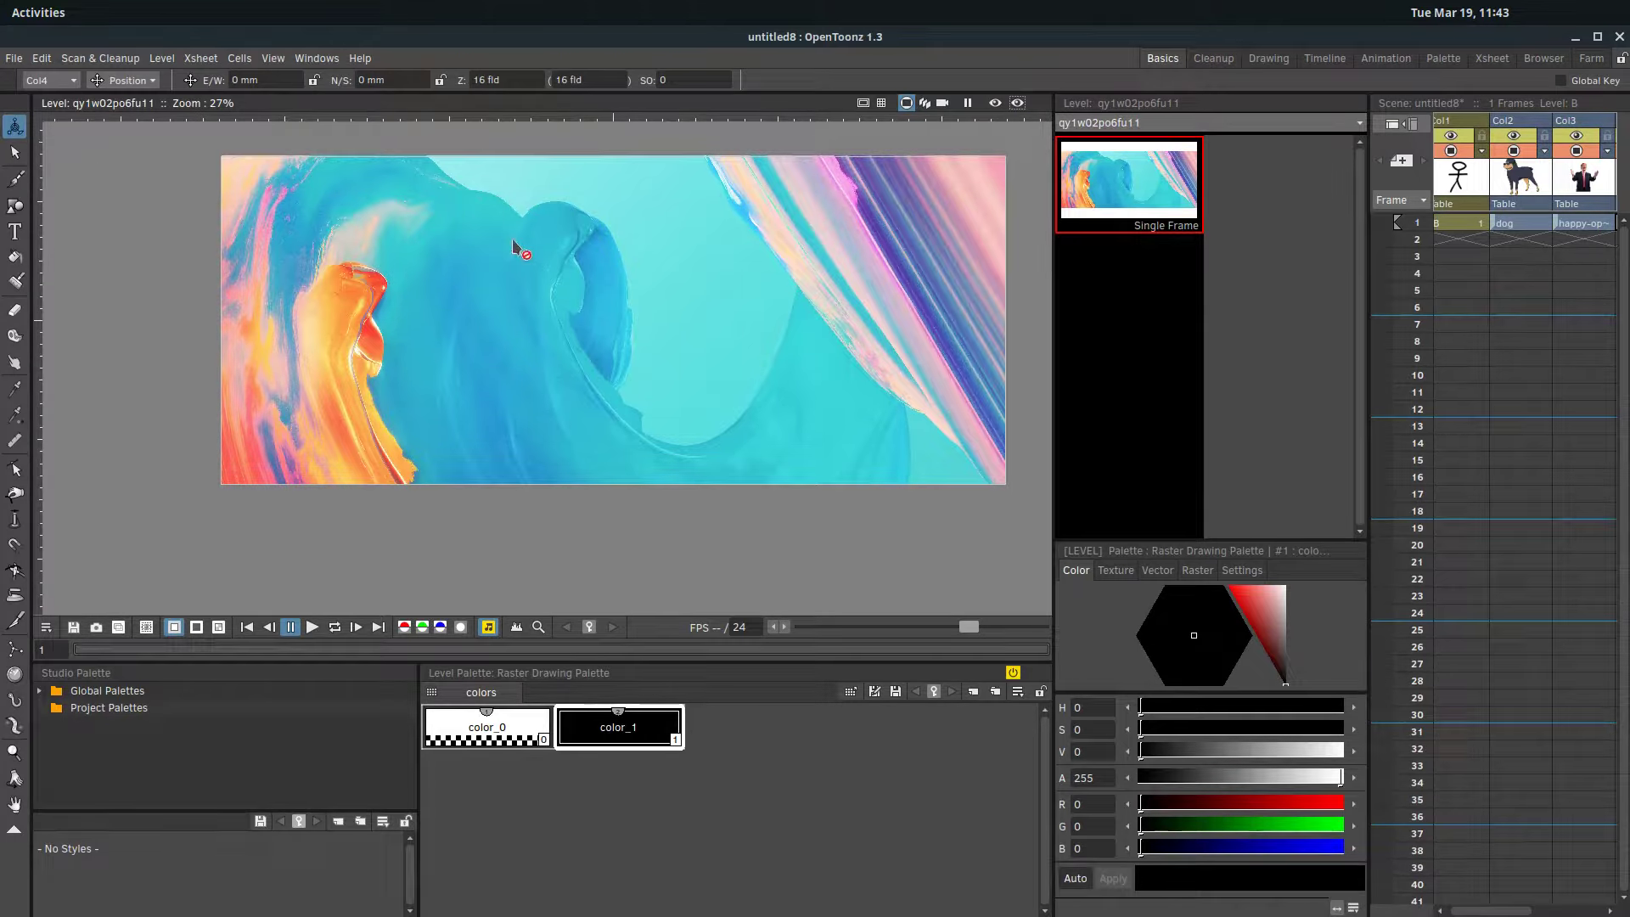
{"action": "left_click_drag", "start_coordinate": [1478, 911], "coordinate": [1556, 911]}
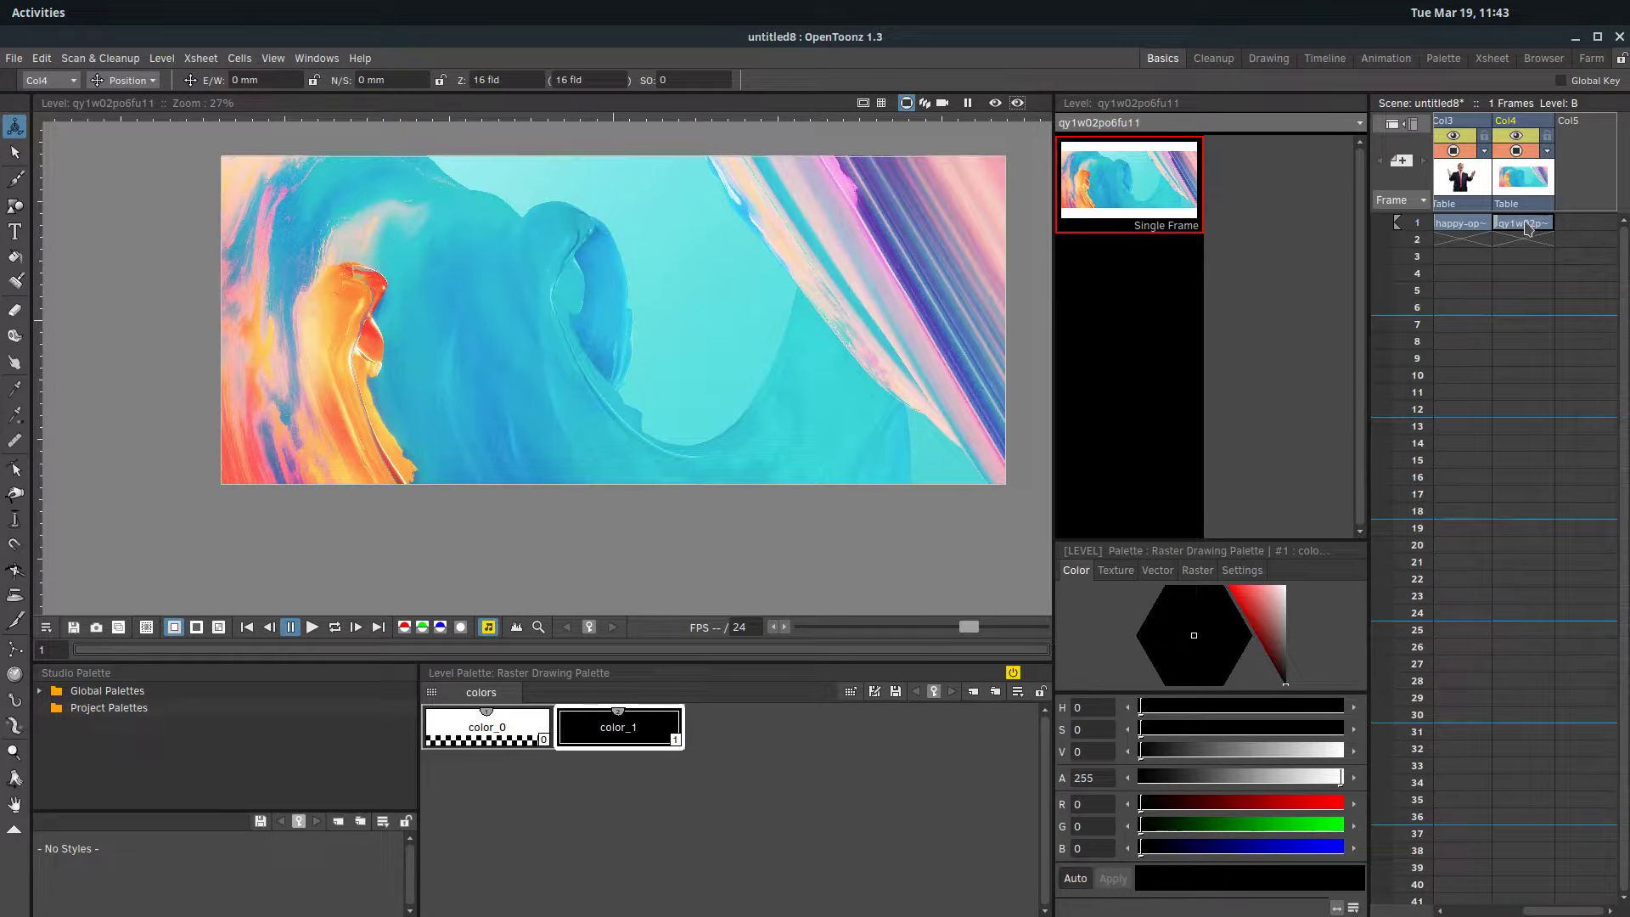
{"action": "left_click", "coordinate": [1524, 223]}
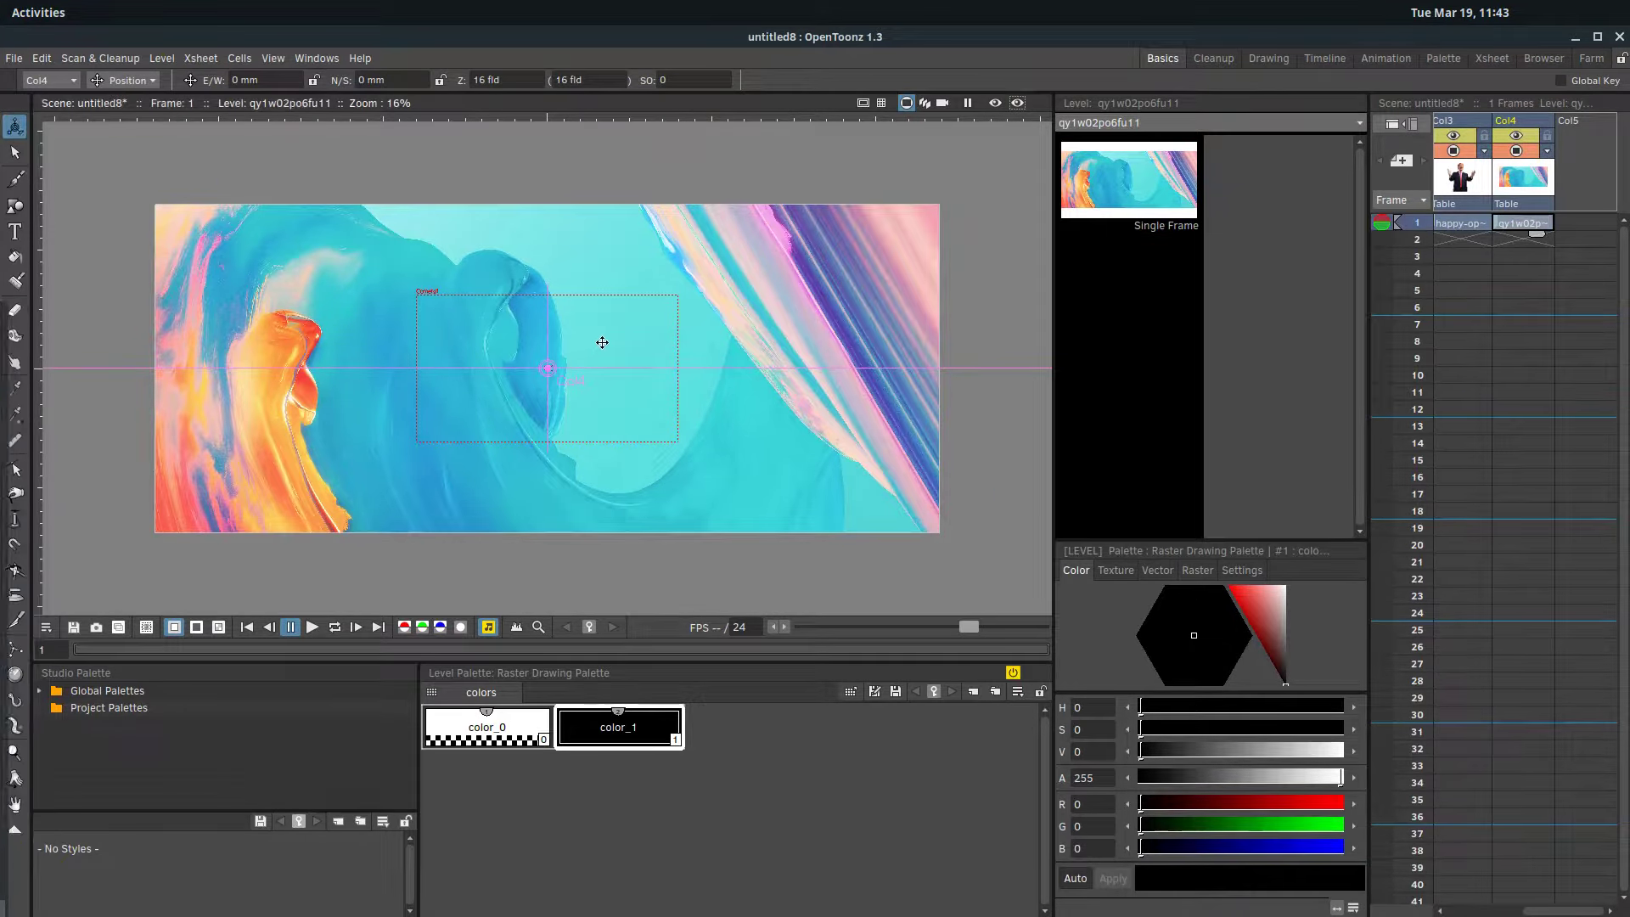
{"action": "mouse_move", "coordinate": [506, 350]}
{"action": "left_mouse_down"}
{"action": "mouse_move", "coordinate": [431, 297]}
{"action": "mouse_move", "coordinate": [642, 390]}
{"action": "mouse_move", "coordinate": [507, 338]}
{"action": "left_mouse_up"}
Step: Scale the Col4 image down uniformly to about 65 %
{"action": "left_click", "coordinate": [136, 81]}
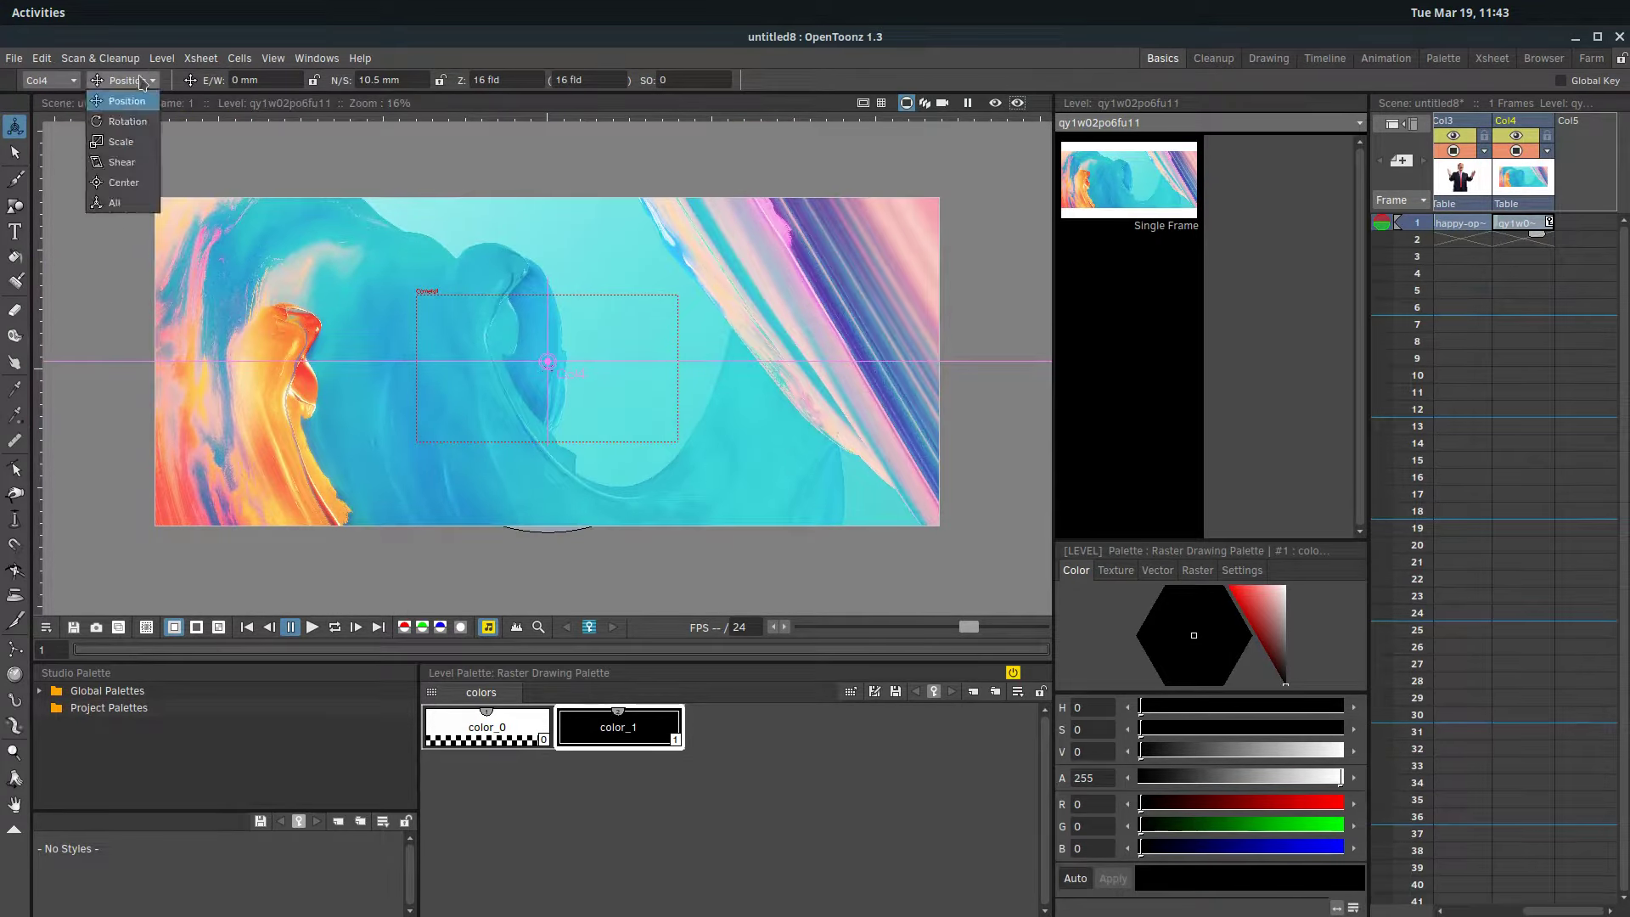
{"action": "left_click", "coordinate": [132, 139]}
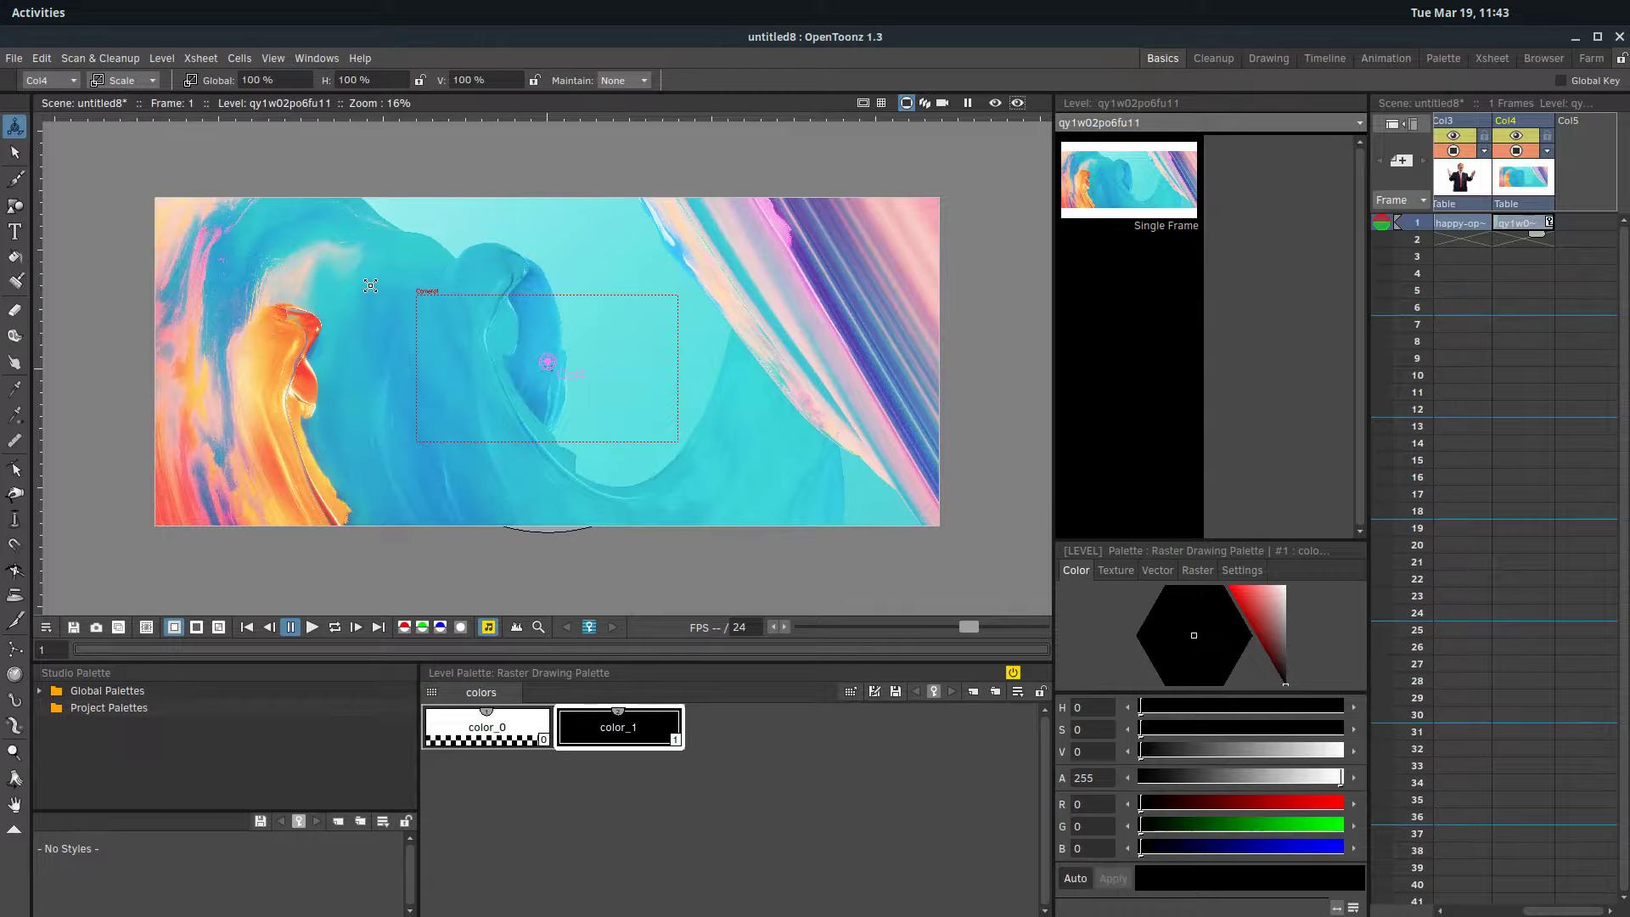
{"action": "left_click_drag", "start_coordinate": [377, 283], "coordinate": [431, 338]}
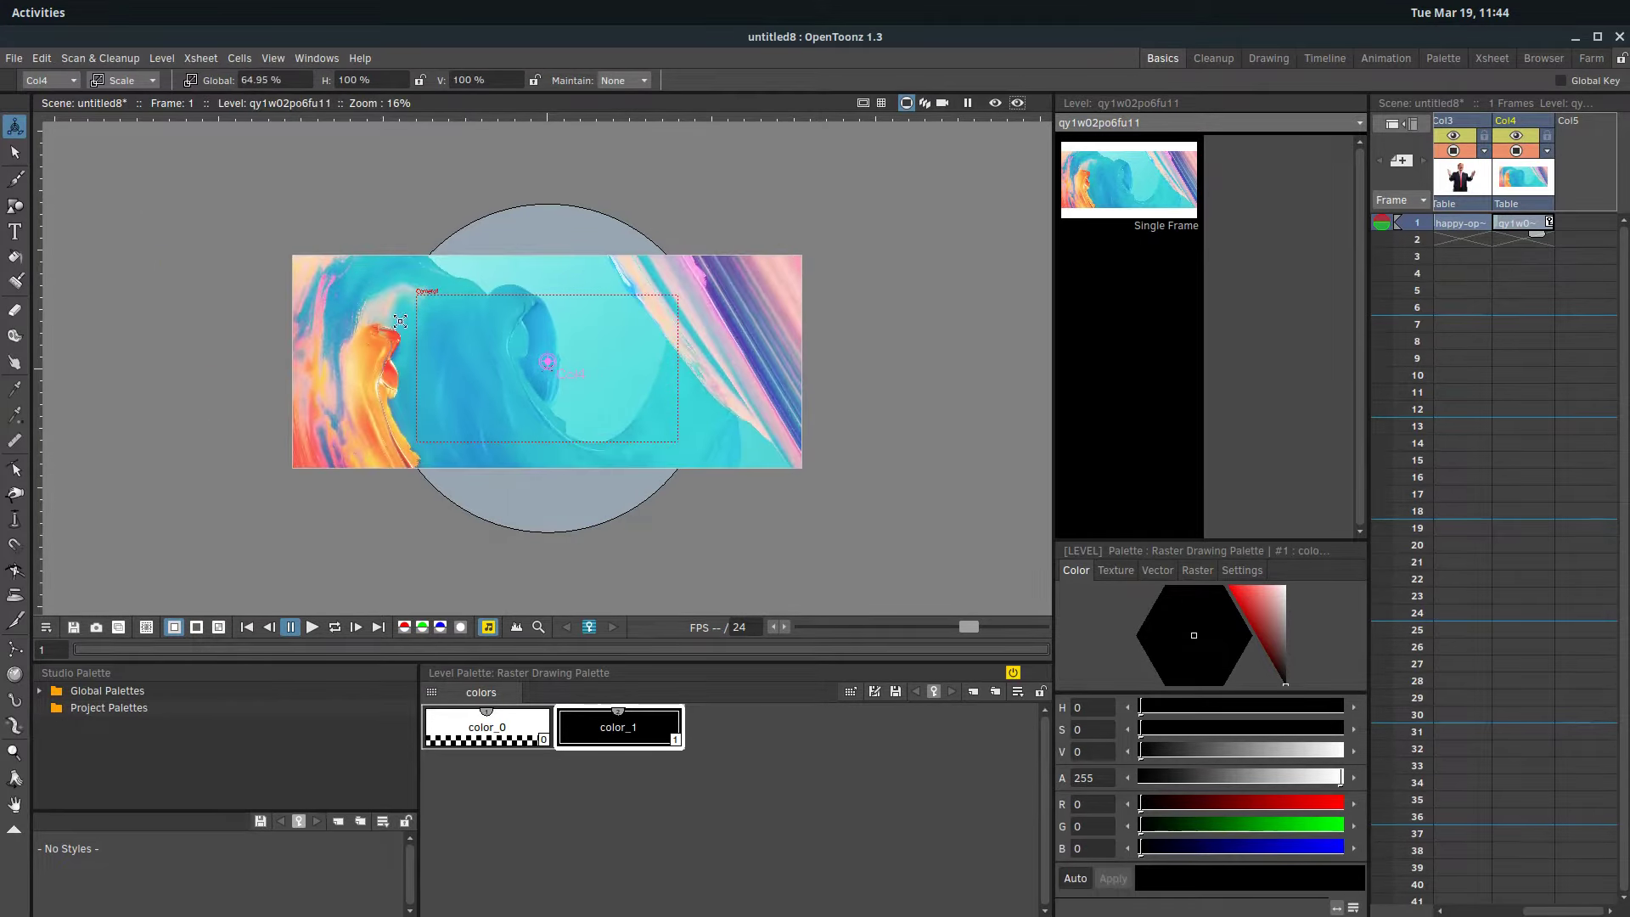
Step: Rotate the Col4 image slightly around its middle, to about 0.18°
{"action": "left_click", "coordinate": [149, 80]}
{"action": "left_click", "coordinate": [150, 112]}
{"action": "mouse_move", "coordinate": [585, 374]}
{"action": "left_mouse_down"}
{"action": "mouse_move", "coordinate": [611, 345]}
{"action": "mouse_move", "coordinate": [582, 314]}
{"action": "mouse_move", "coordinate": [611, 356]}
{"action": "mouse_move", "coordinate": [597, 330]}
{"action": "mouse_move", "coordinate": [600, 345]}
{"action": "left_mouse_up"}
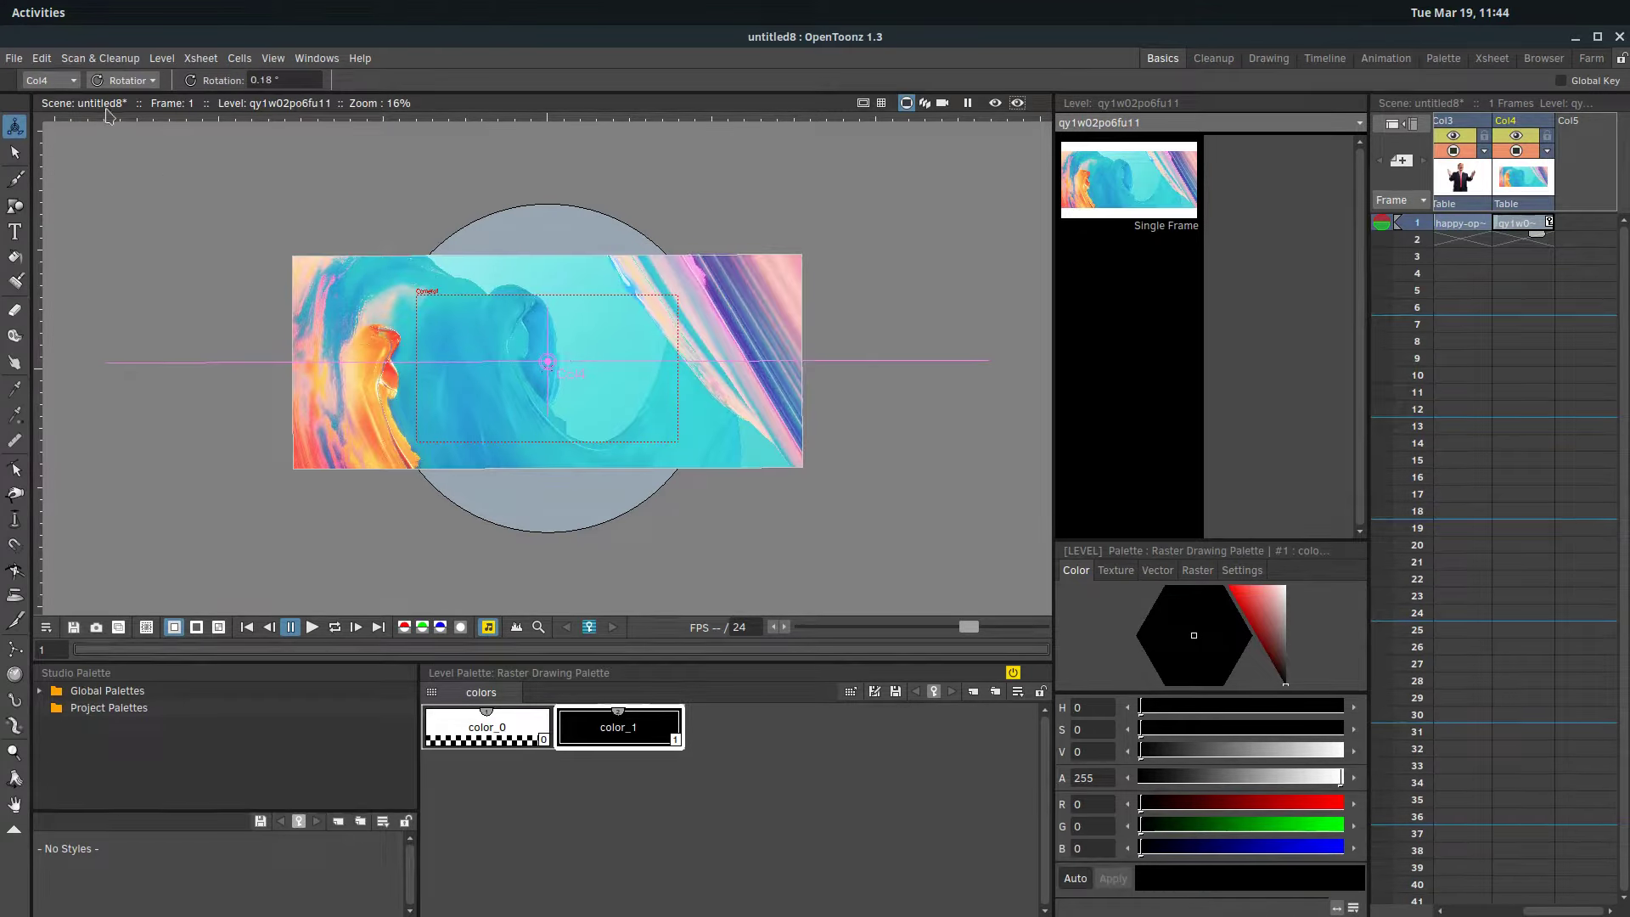
Step: Move the Col4 center point to the image's lower-right corner, about 607.79 mm E/W and -250.55 mm N/S
{"action": "left_click", "coordinate": [123, 81]}
{"action": "left_click", "coordinate": [125, 164]}
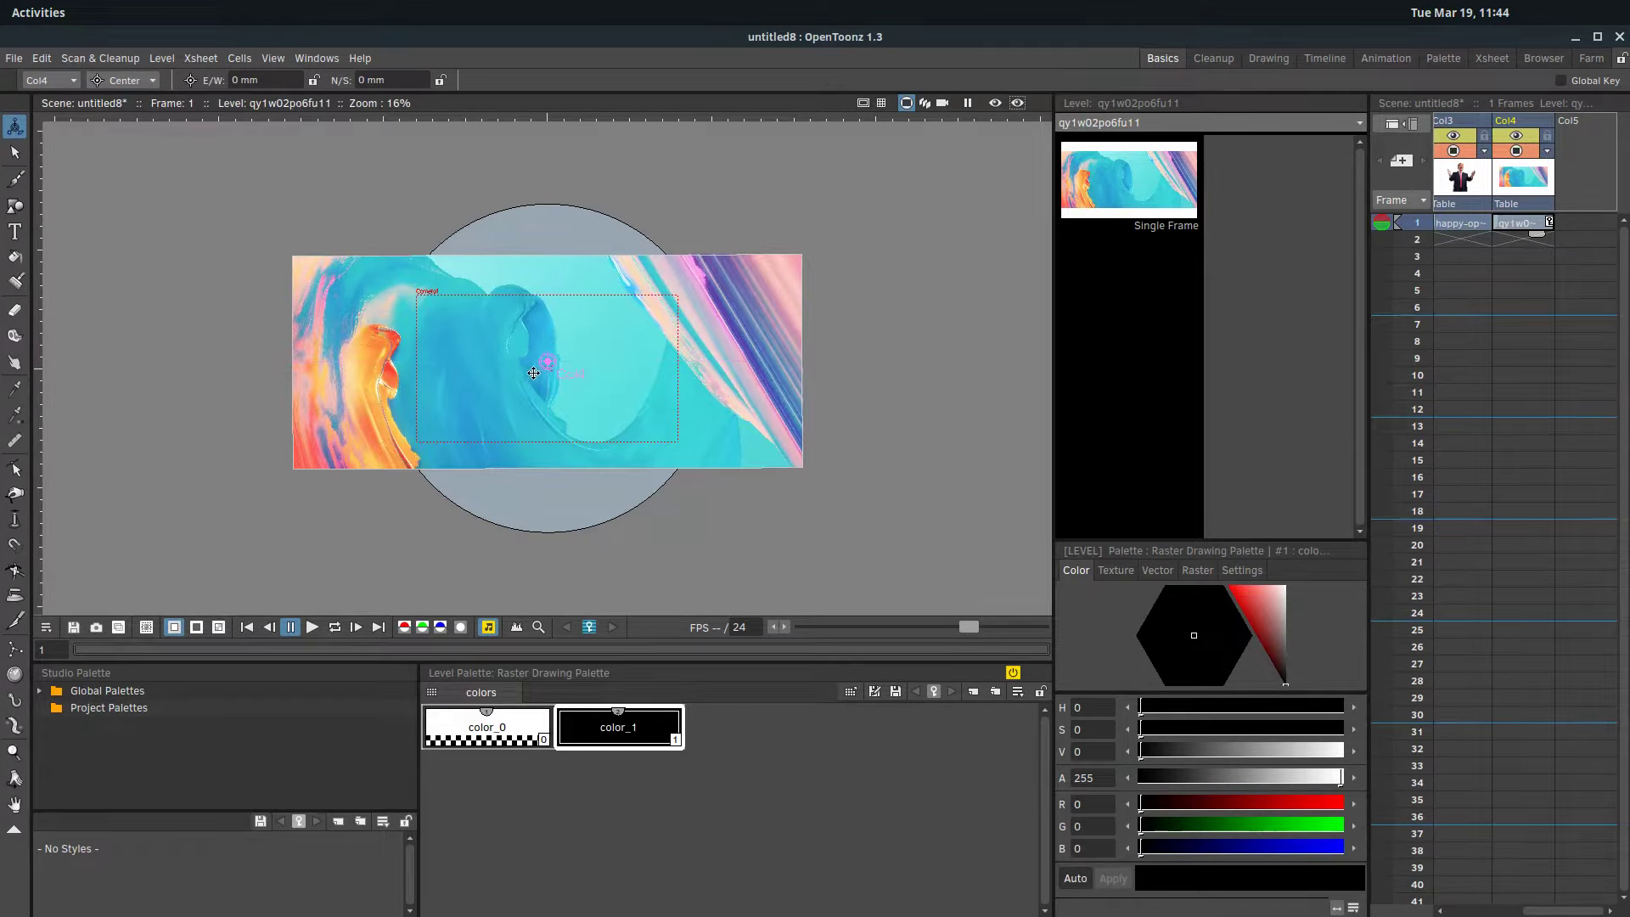
{"action": "left_click_drag", "start_coordinate": [546, 362], "coordinate": [803, 467]}
Step: Rotate the Col4 image around its relocated corner center point, to about 0.34°
{"action": "left_click", "coordinate": [123, 80]}
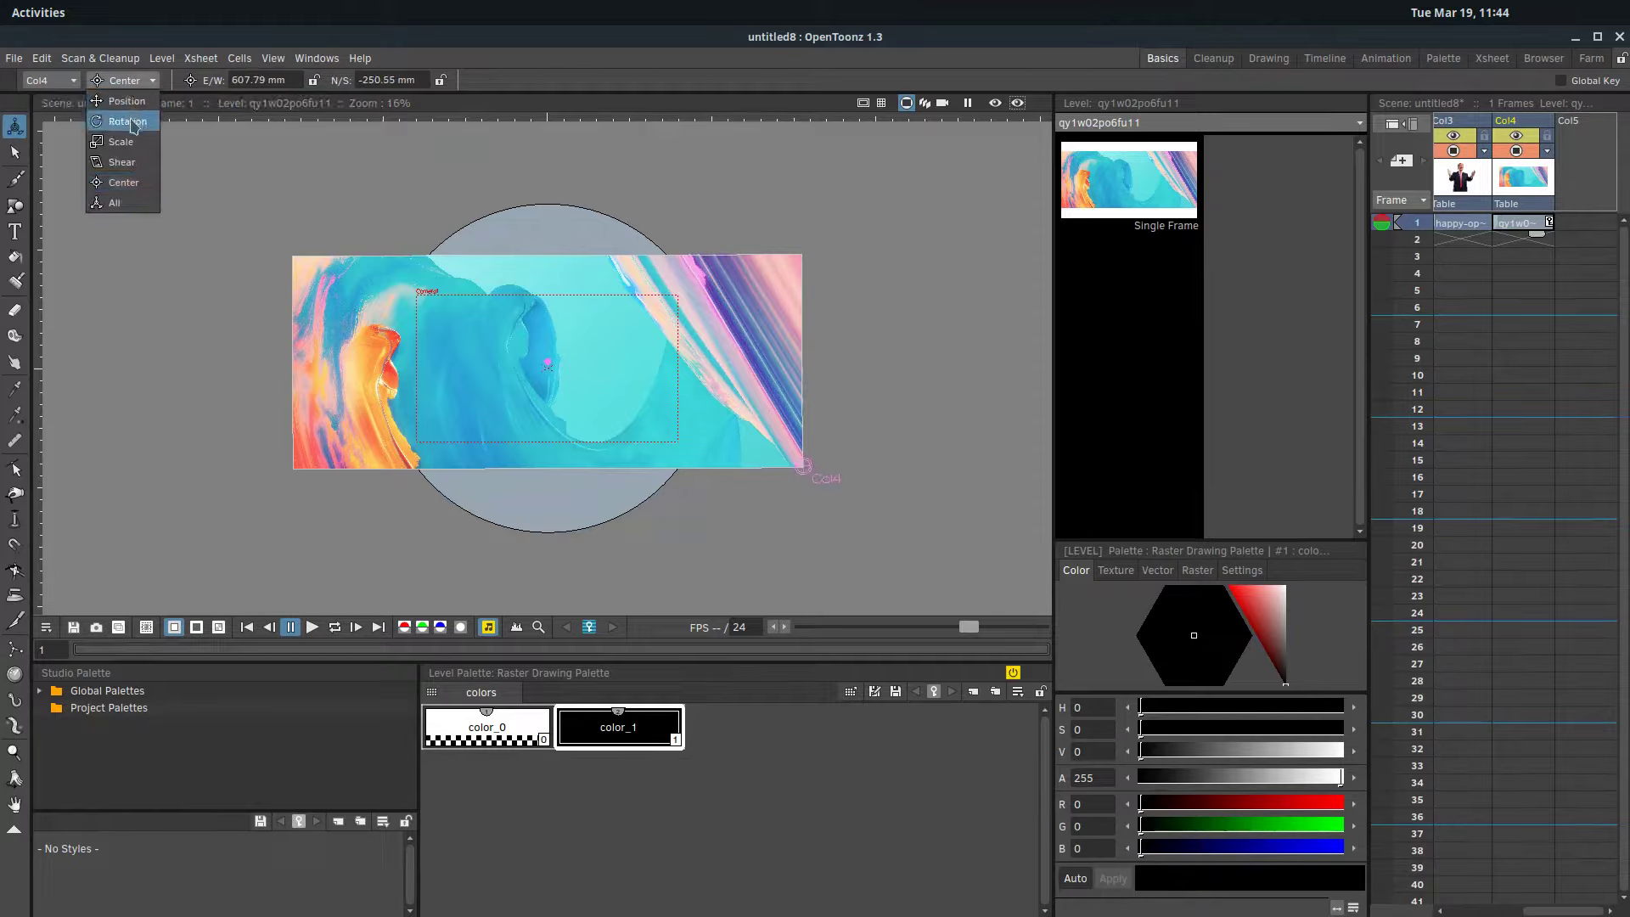
{"action": "left_click", "coordinate": [119, 112]}
{"action": "left_click_drag", "start_coordinate": [399, 329], "coordinate": [574, 390]}
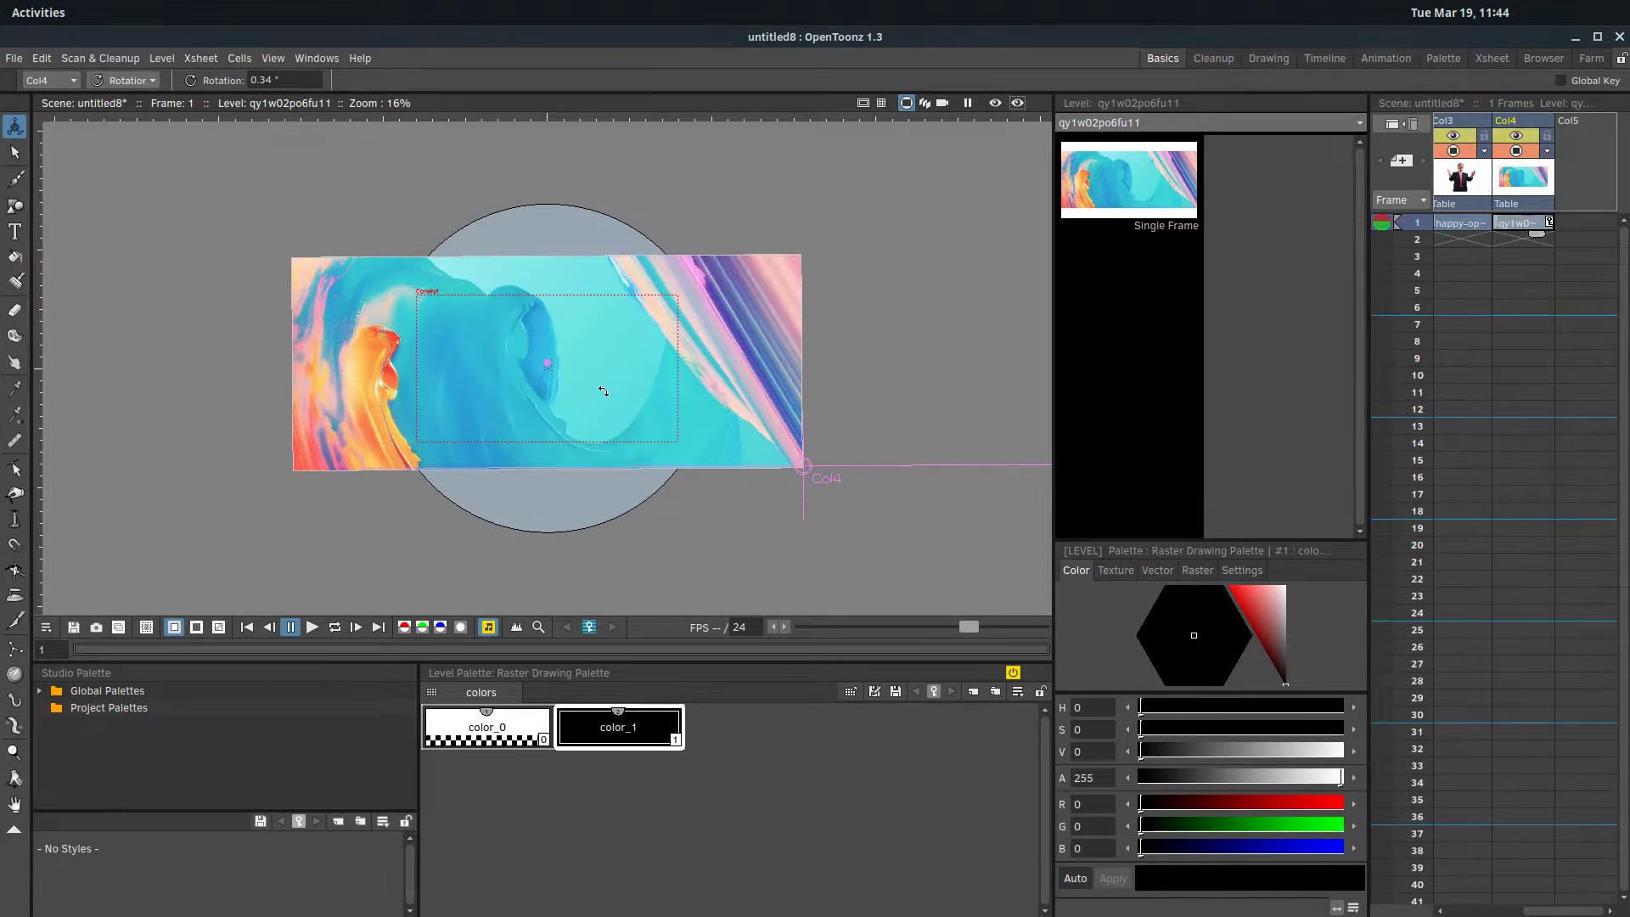
Step: Show level B's stick-figure drawing on its own, and select its frame 1 cell in Col1 of the scene
{"action": "left_click", "coordinate": [1072, 123]}
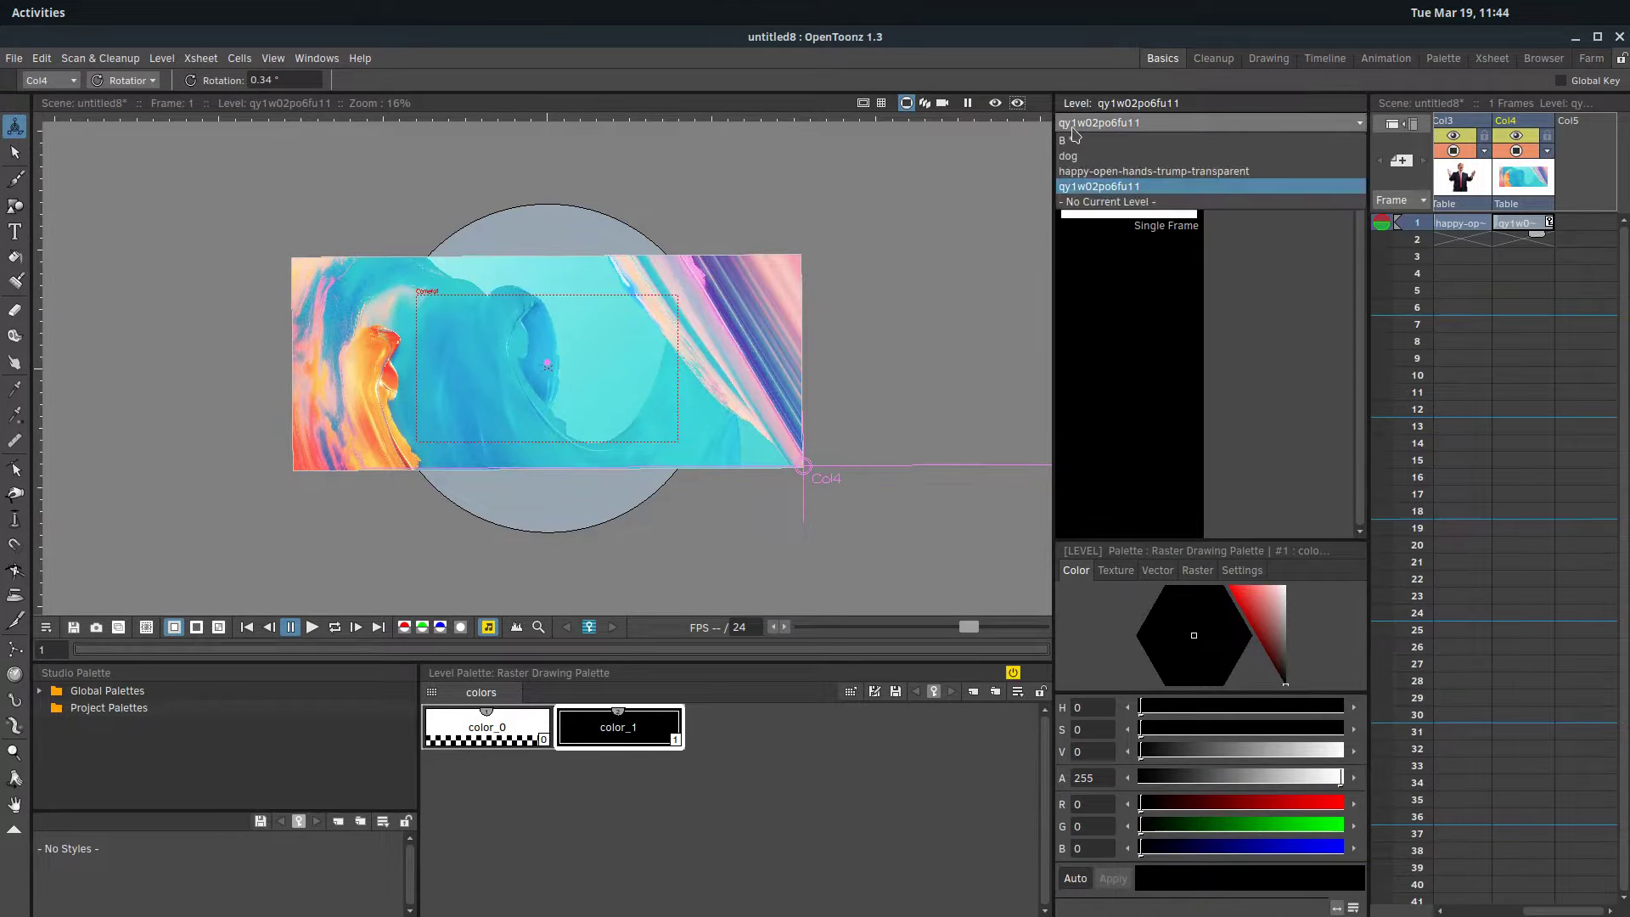
{"action": "left_click", "coordinate": [1068, 140]}
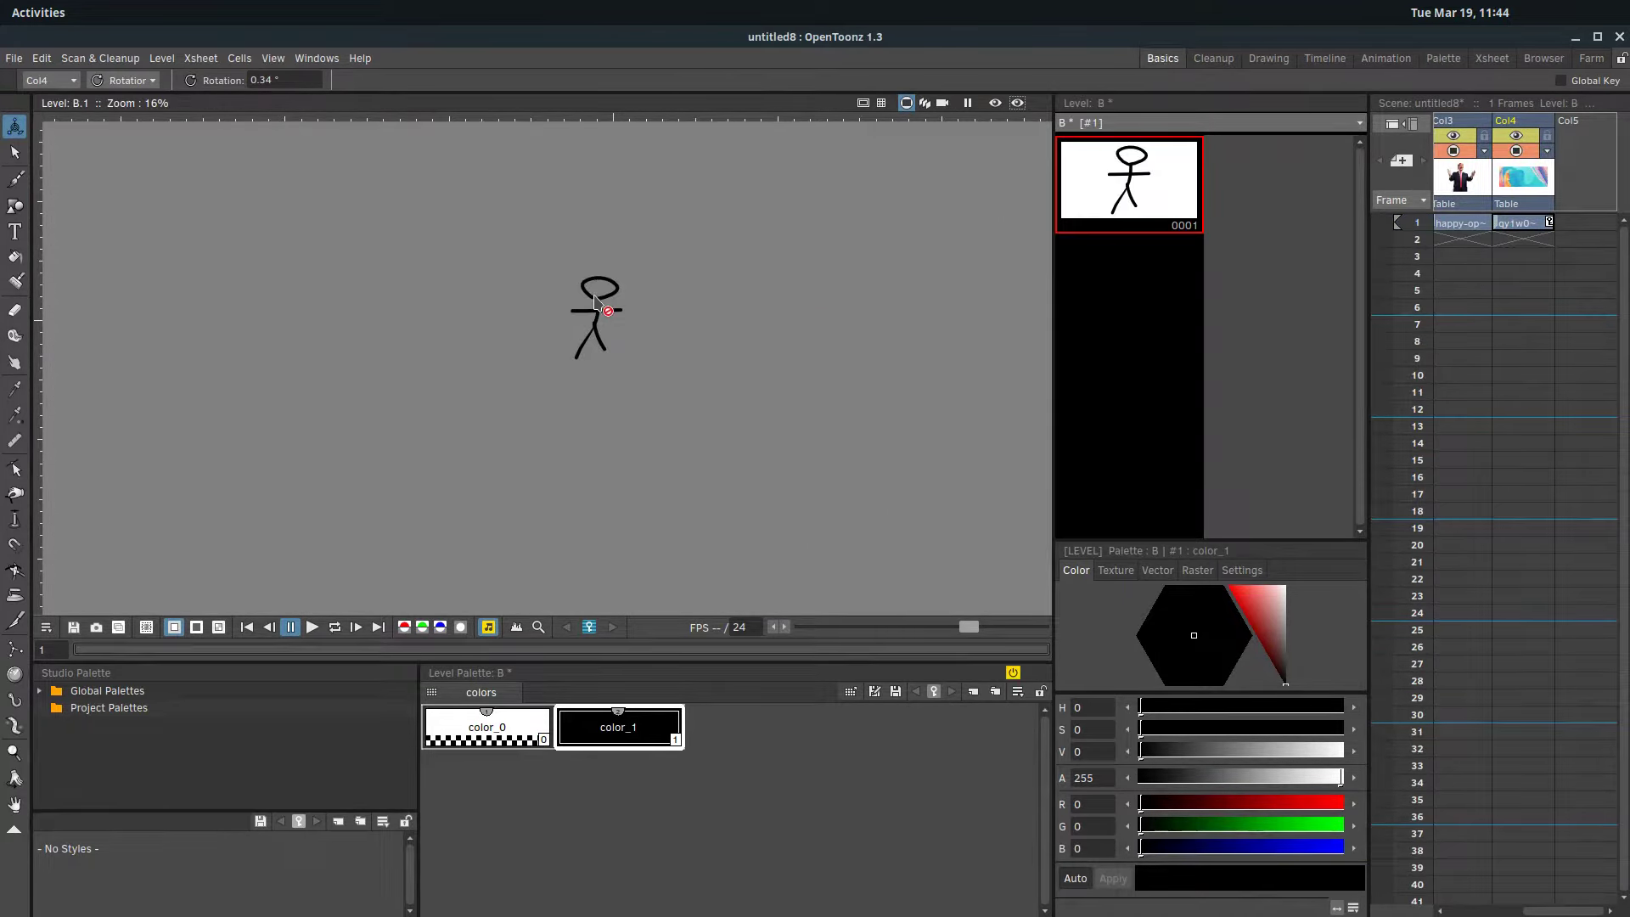
{"action": "left_click_drag", "start_coordinate": [1562, 910], "coordinate": [1449, 908]}
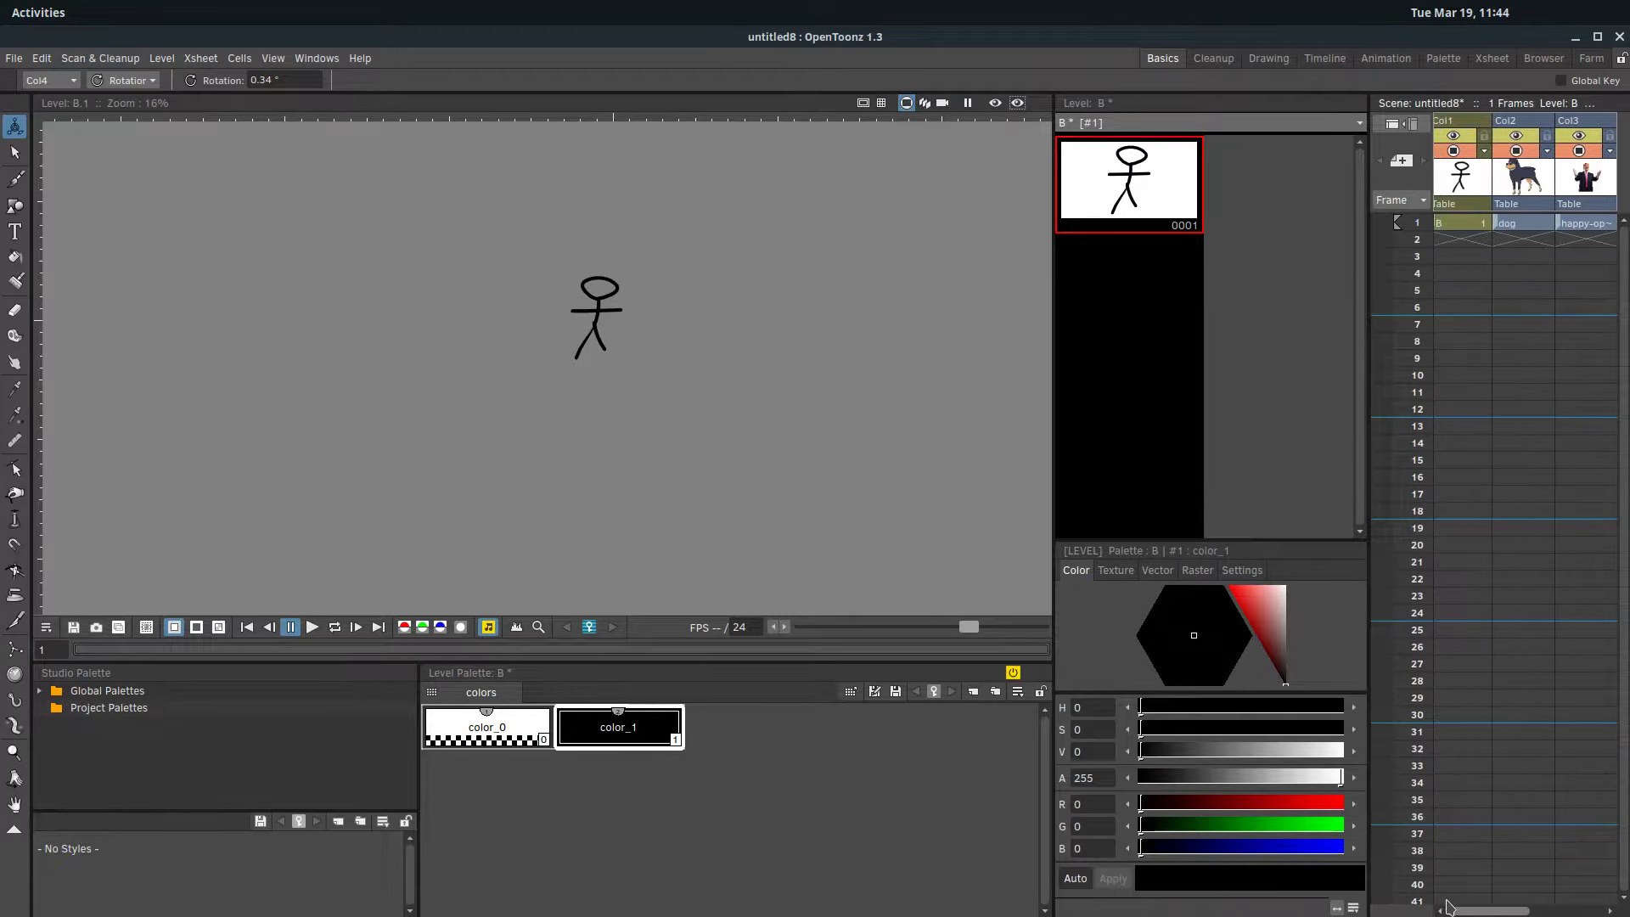
{"action": "left_click", "coordinate": [1463, 225]}
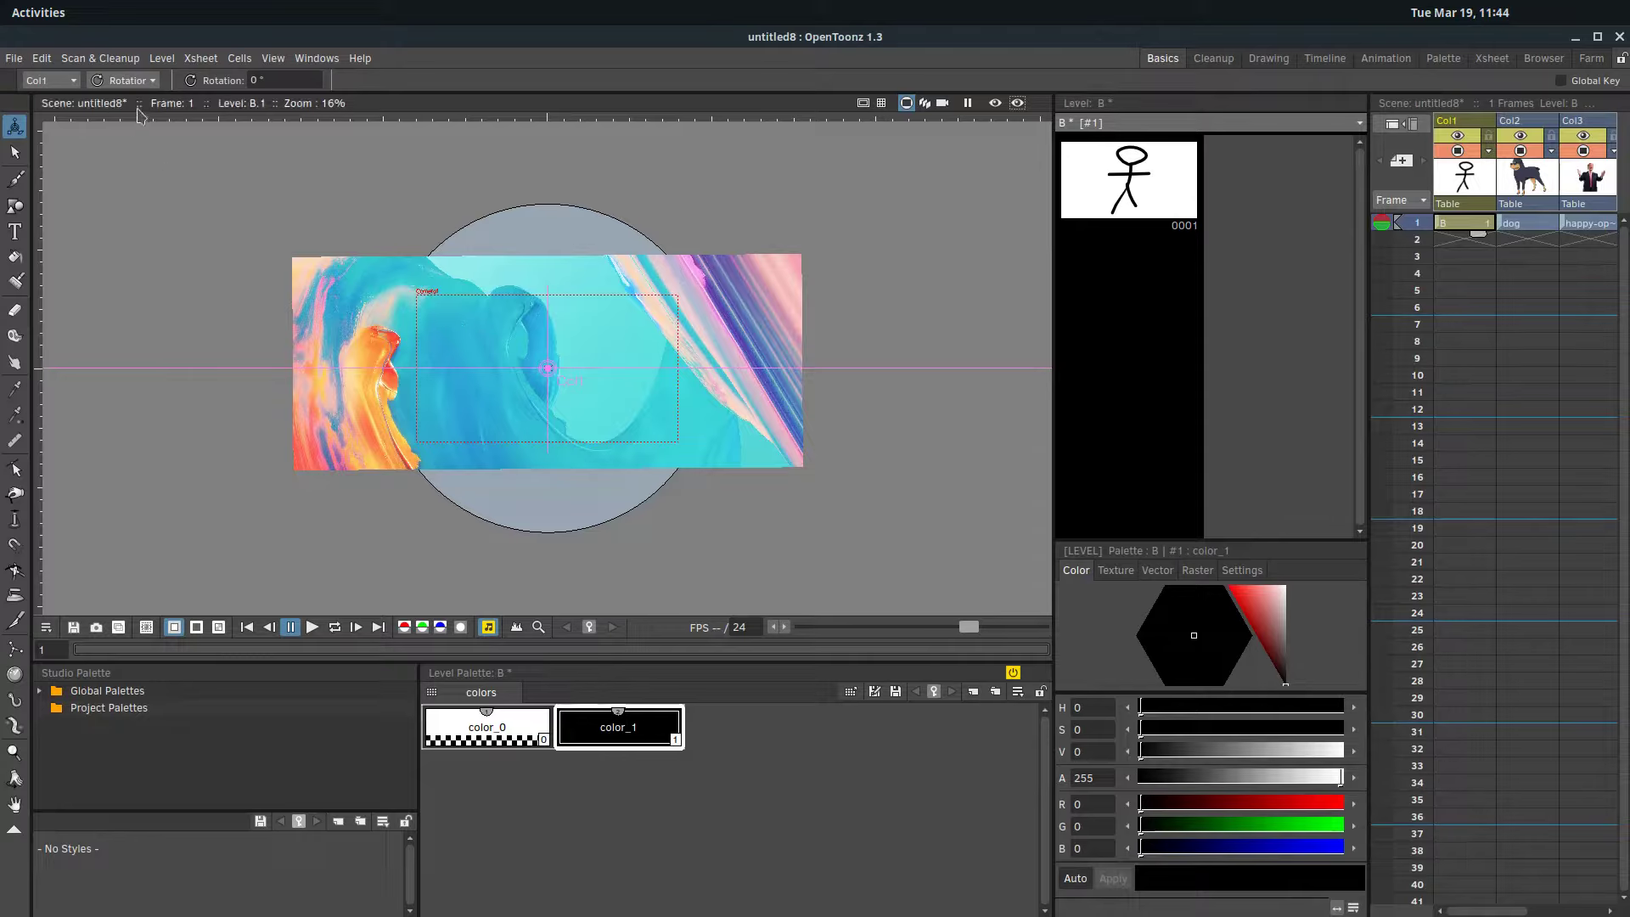
Step: Widen the Xsheet and move the wave background column from Col4 to the first column, behind the other images
{"action": "left_click_drag", "start_coordinate": [1464, 910], "coordinate": [1542, 910]}
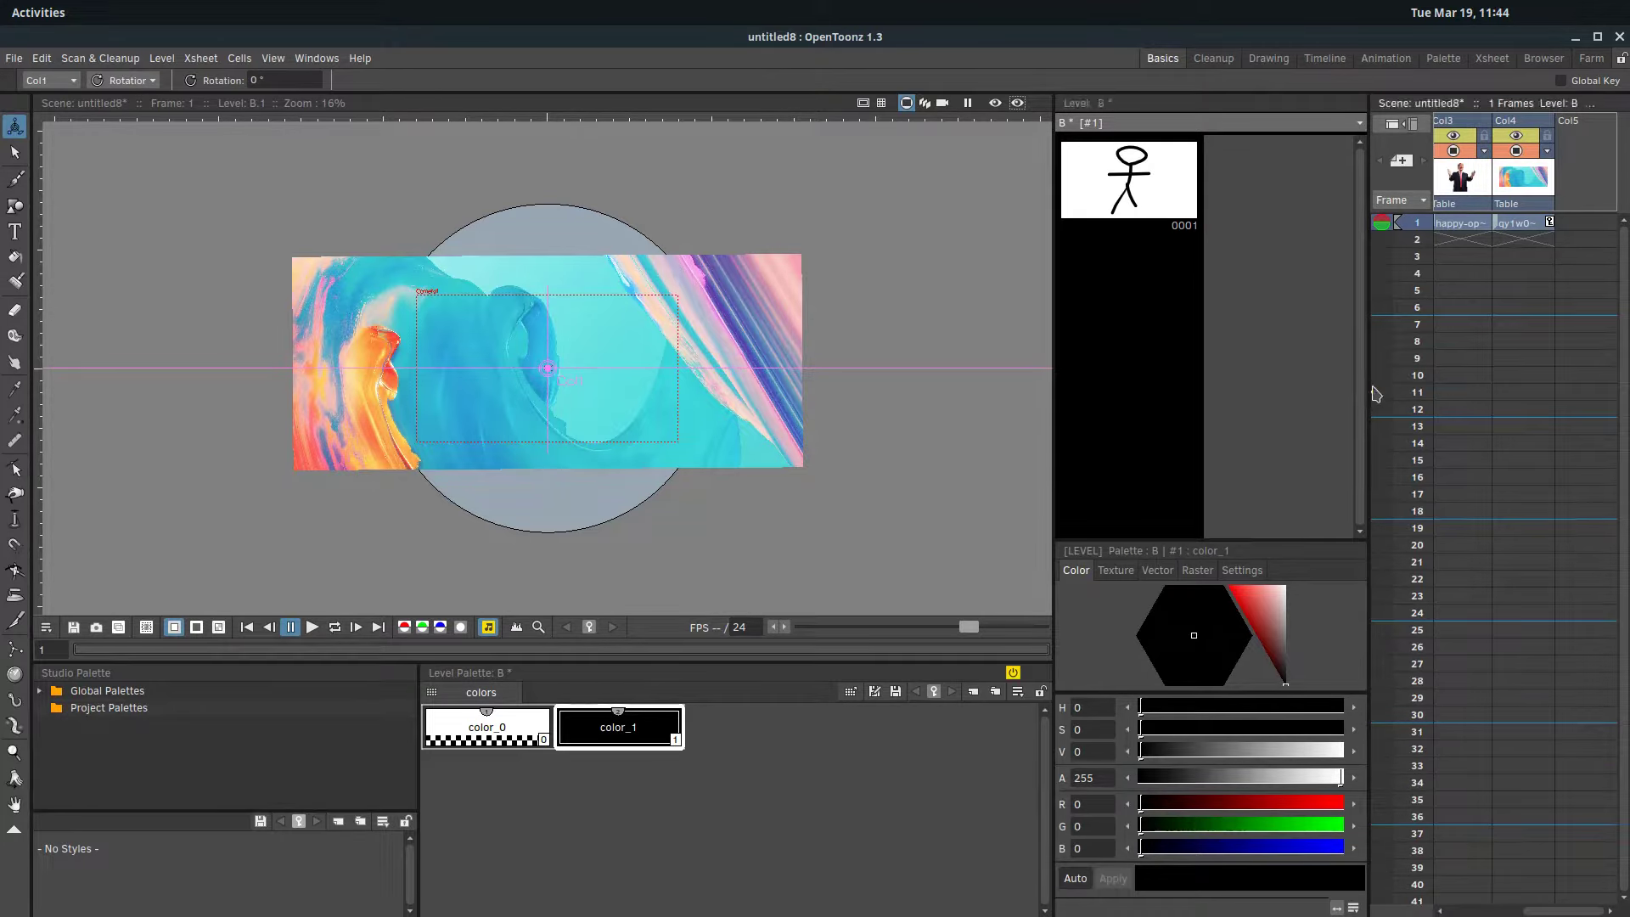
{"action": "left_click_drag", "start_coordinate": [1369, 385], "coordinate": [1148, 385]}
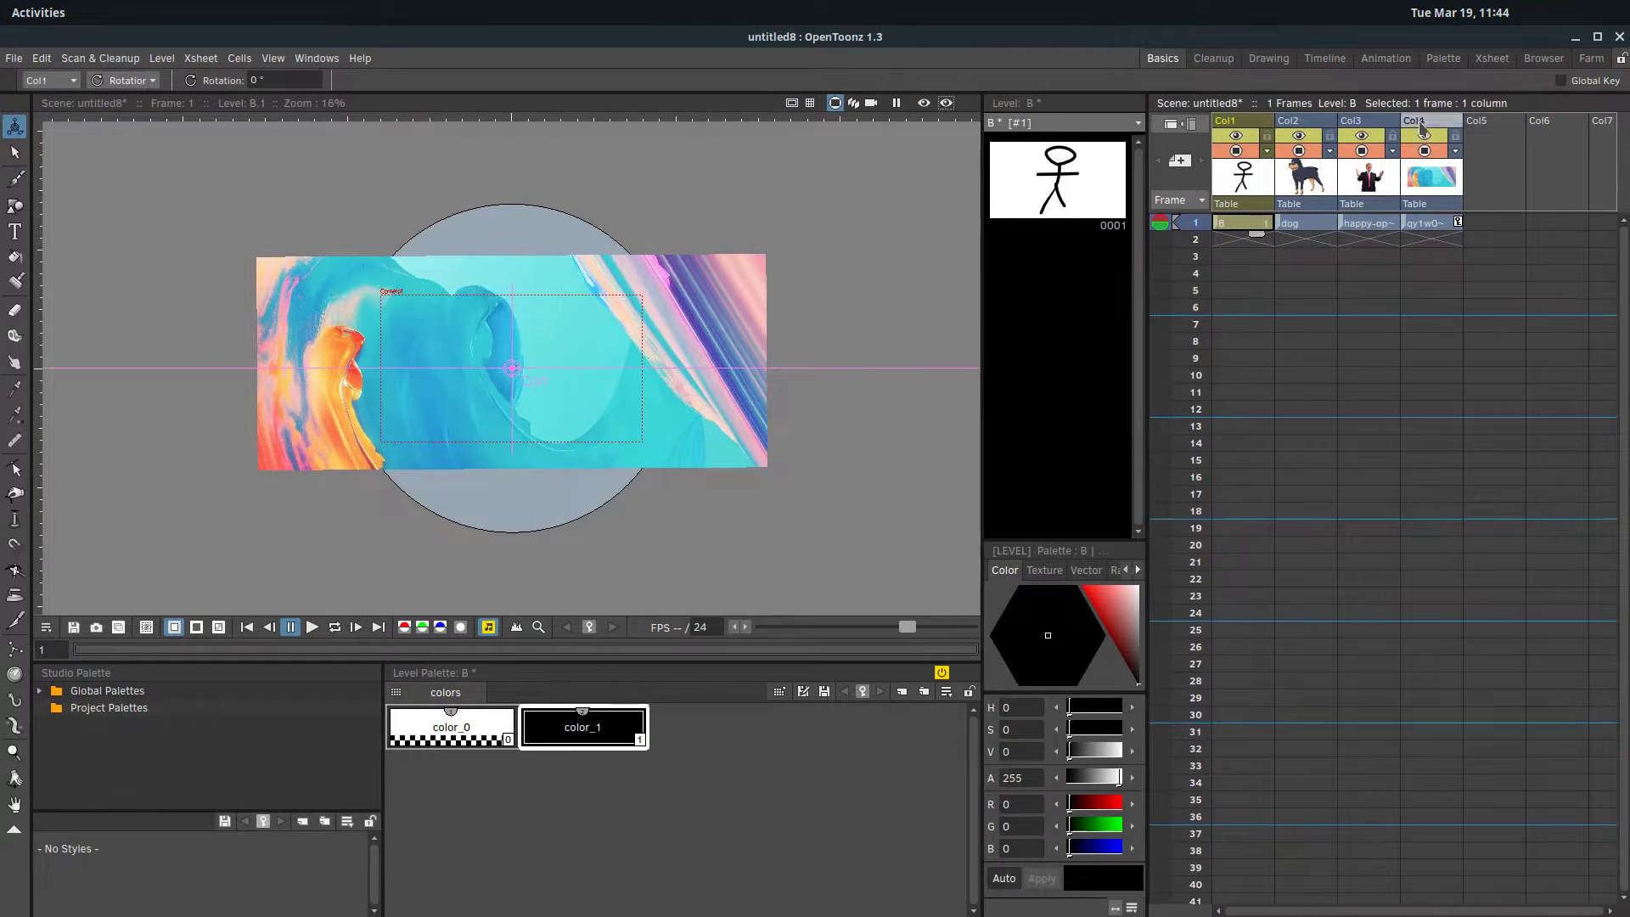
{"action": "left_click_drag", "start_coordinate": [1423, 127], "coordinate": [1233, 132]}
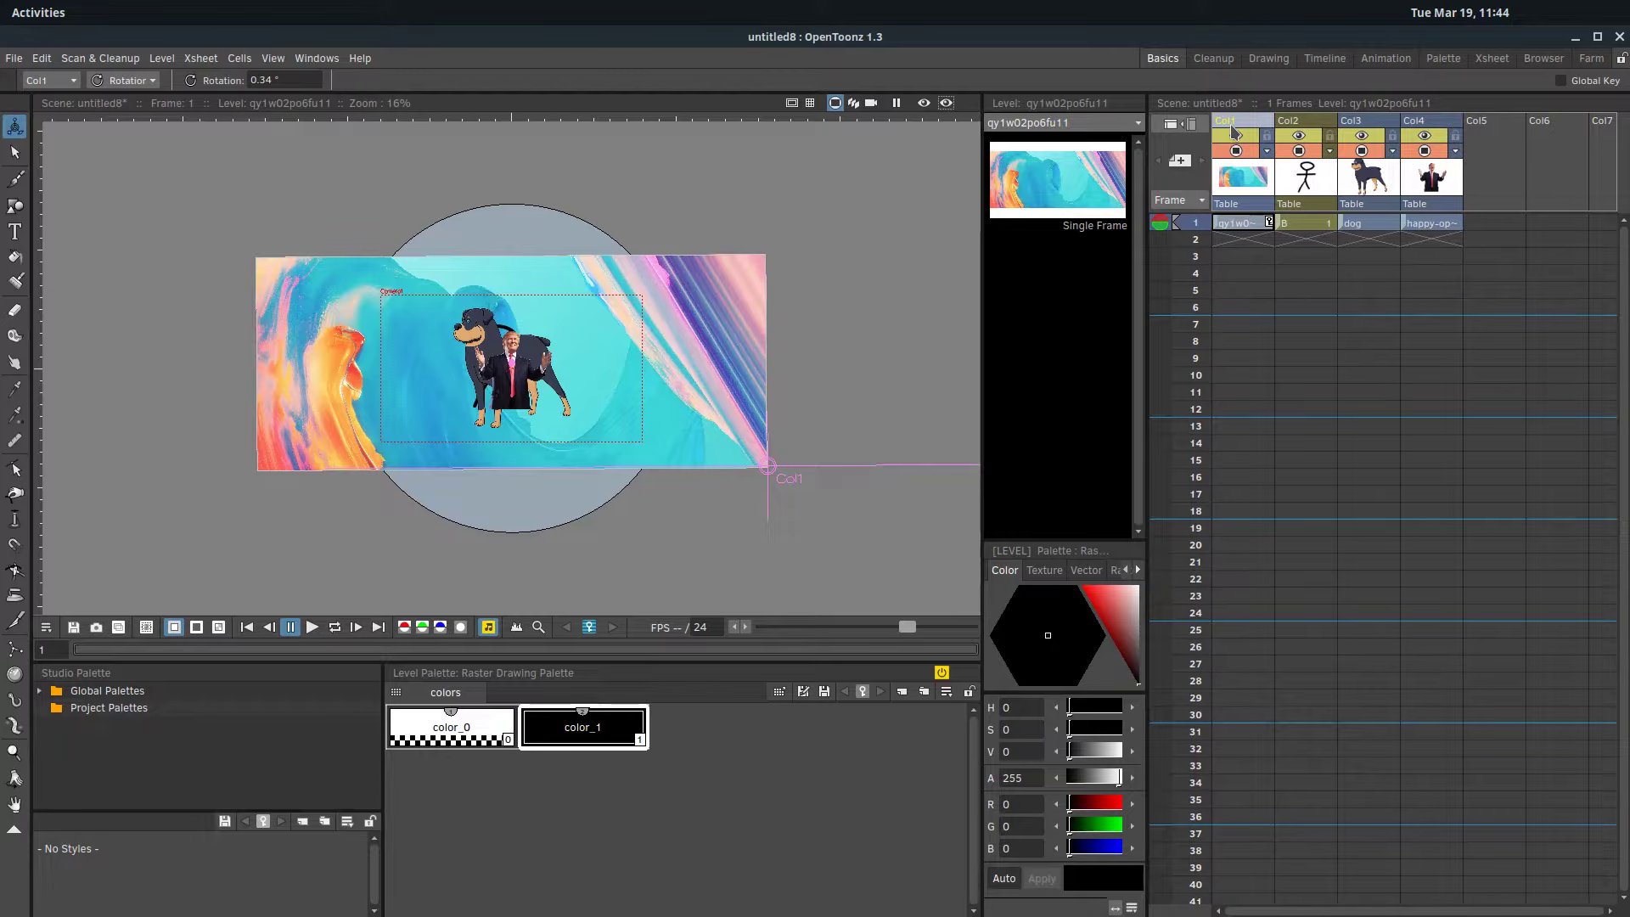
Step: Move the Col4 man image to about 192.39 mm E/W, -37.07 mm N/S and the Col3 dog to about -220.51 mm, -59.44 mm
{"action": "scroll", "coordinate": [474, 401], "scroll_direction": "up", "scroll_amount": 2}
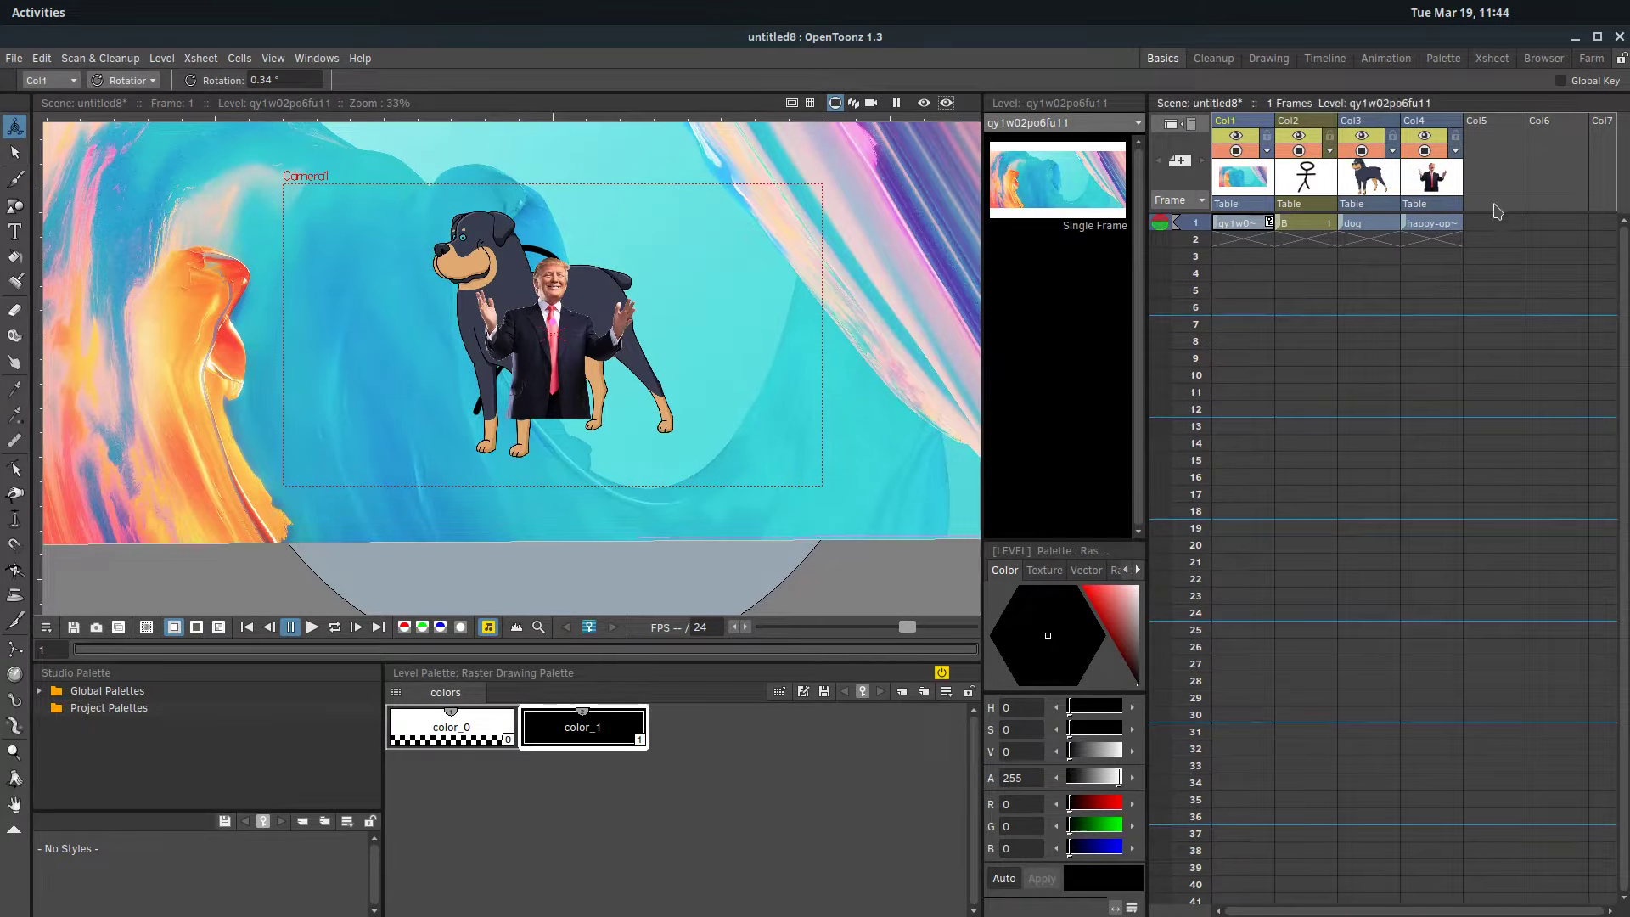
{"action": "left_click", "coordinate": [1443, 223]}
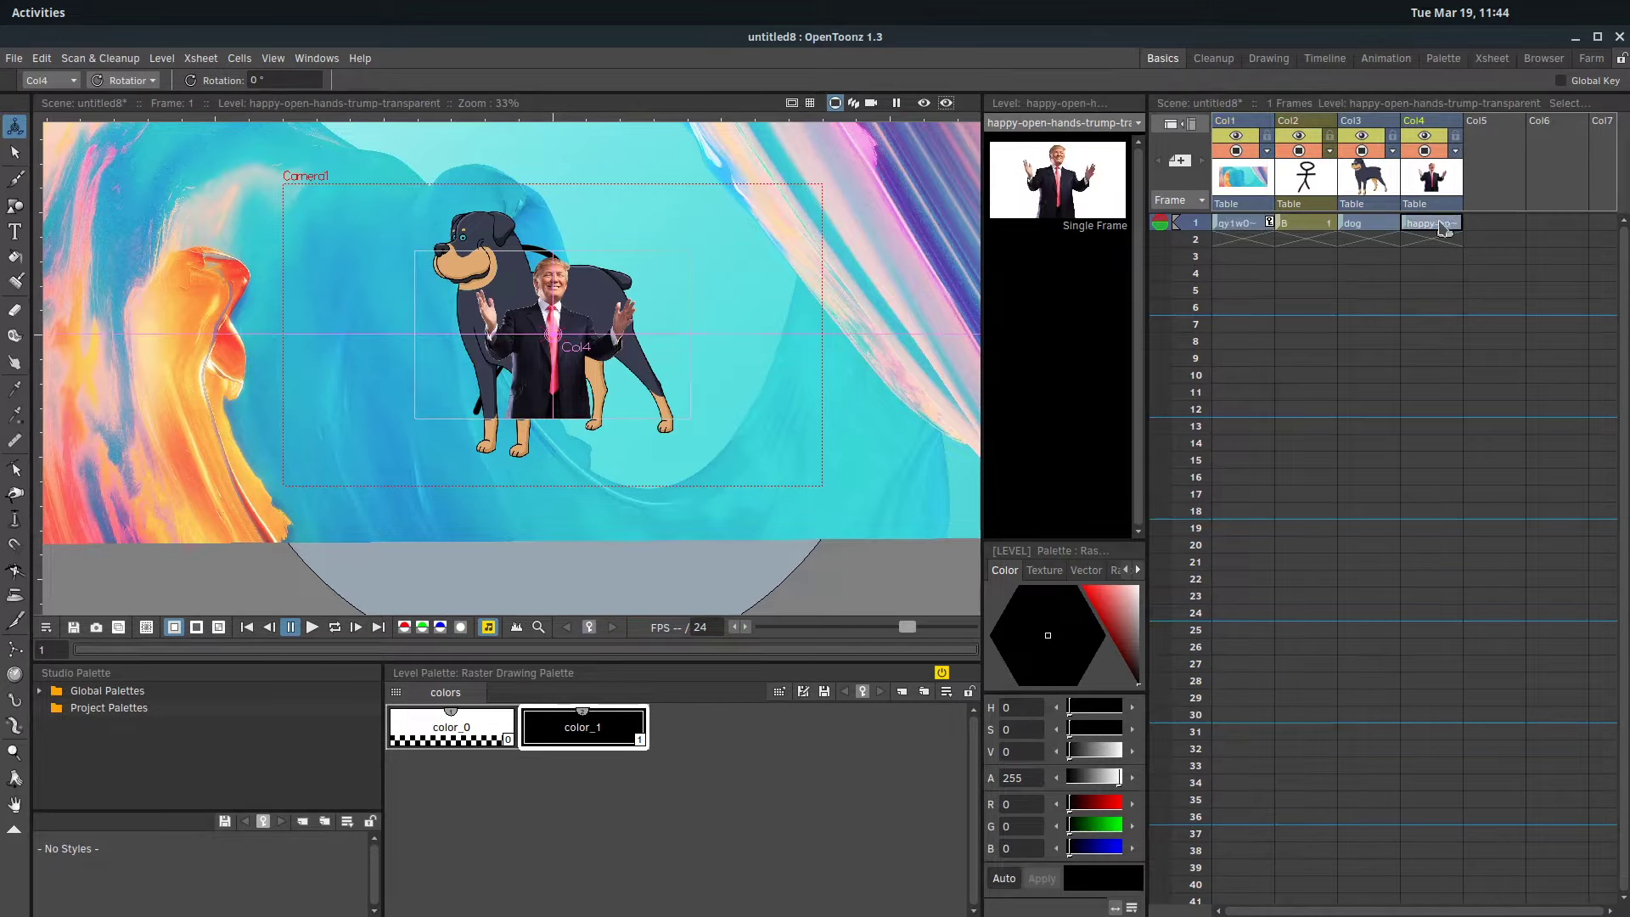
{"action": "left_click", "coordinate": [134, 80]}
{"action": "left_click", "coordinate": [135, 101]}
{"action": "left_click_drag", "start_coordinate": [567, 323], "coordinate": [822, 372]}
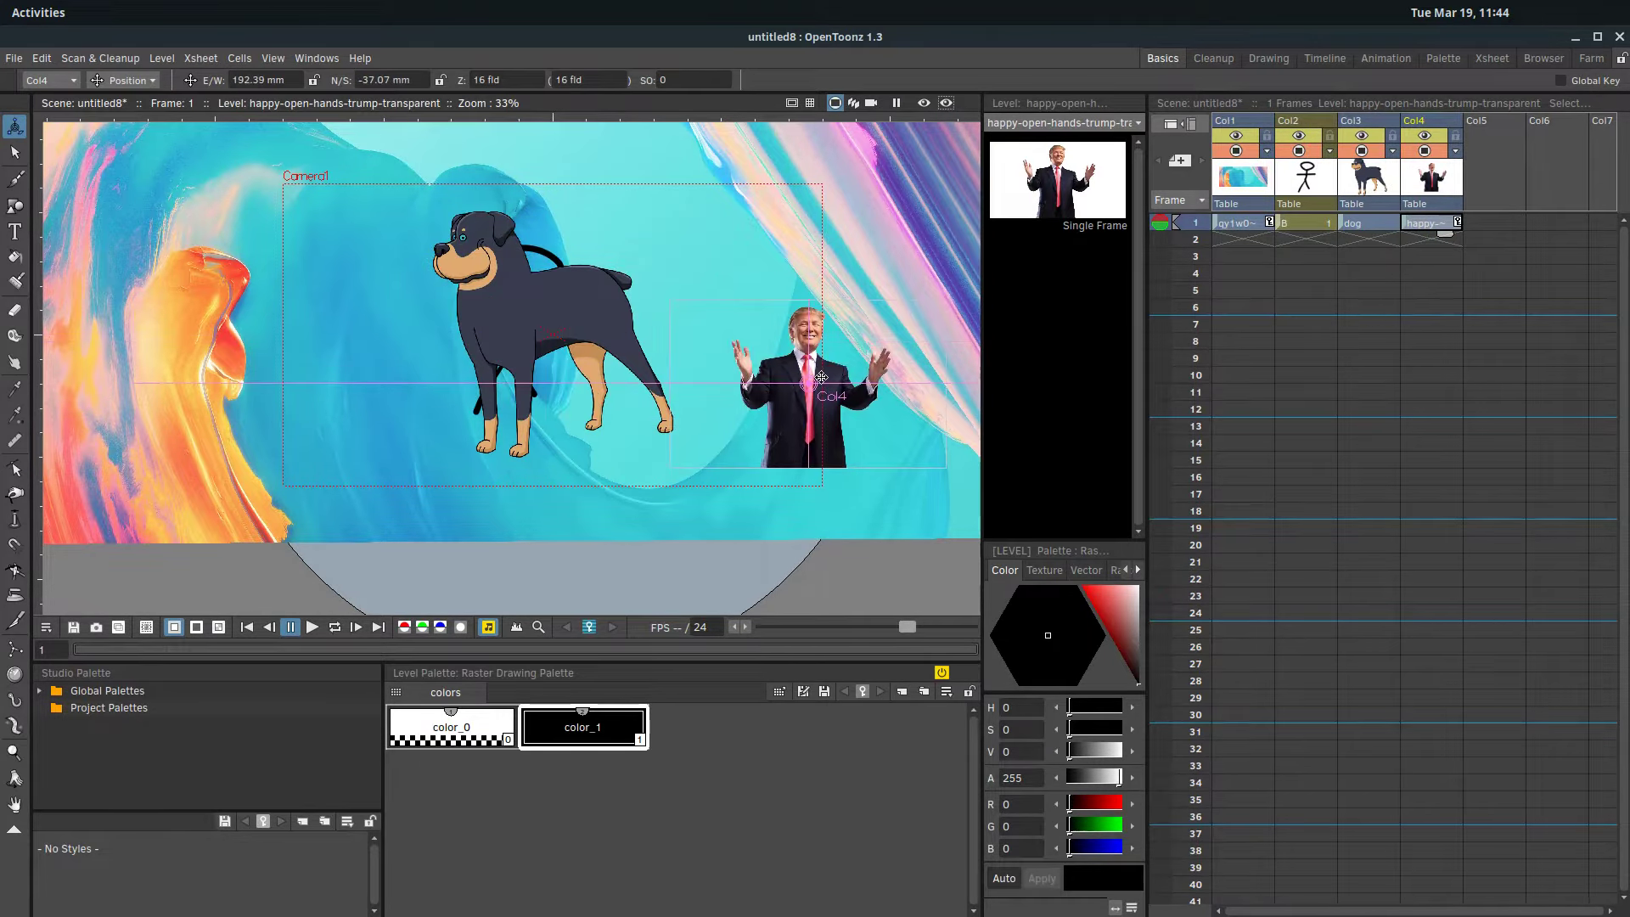
{"action": "left_click", "coordinate": [1369, 224]}
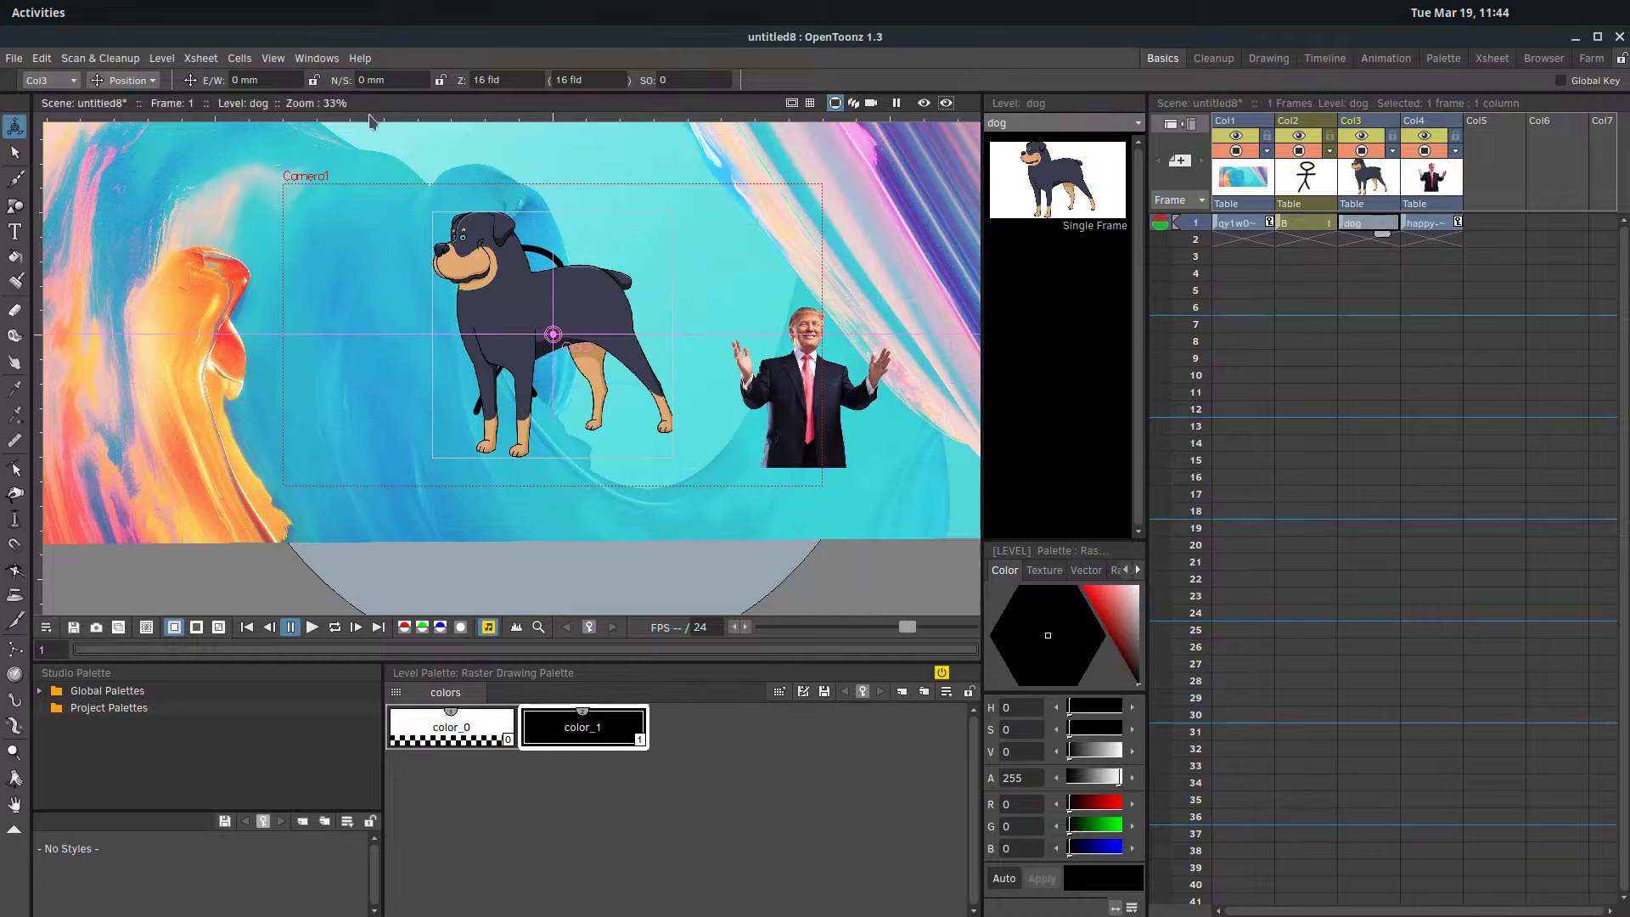
{"action": "left_click_drag", "start_coordinate": [595, 346], "coordinate": [303, 425]}
Step: Rotate the Col2 stick figure around its default center to about 9.13°
{"action": "left_click", "coordinate": [1301, 226]}
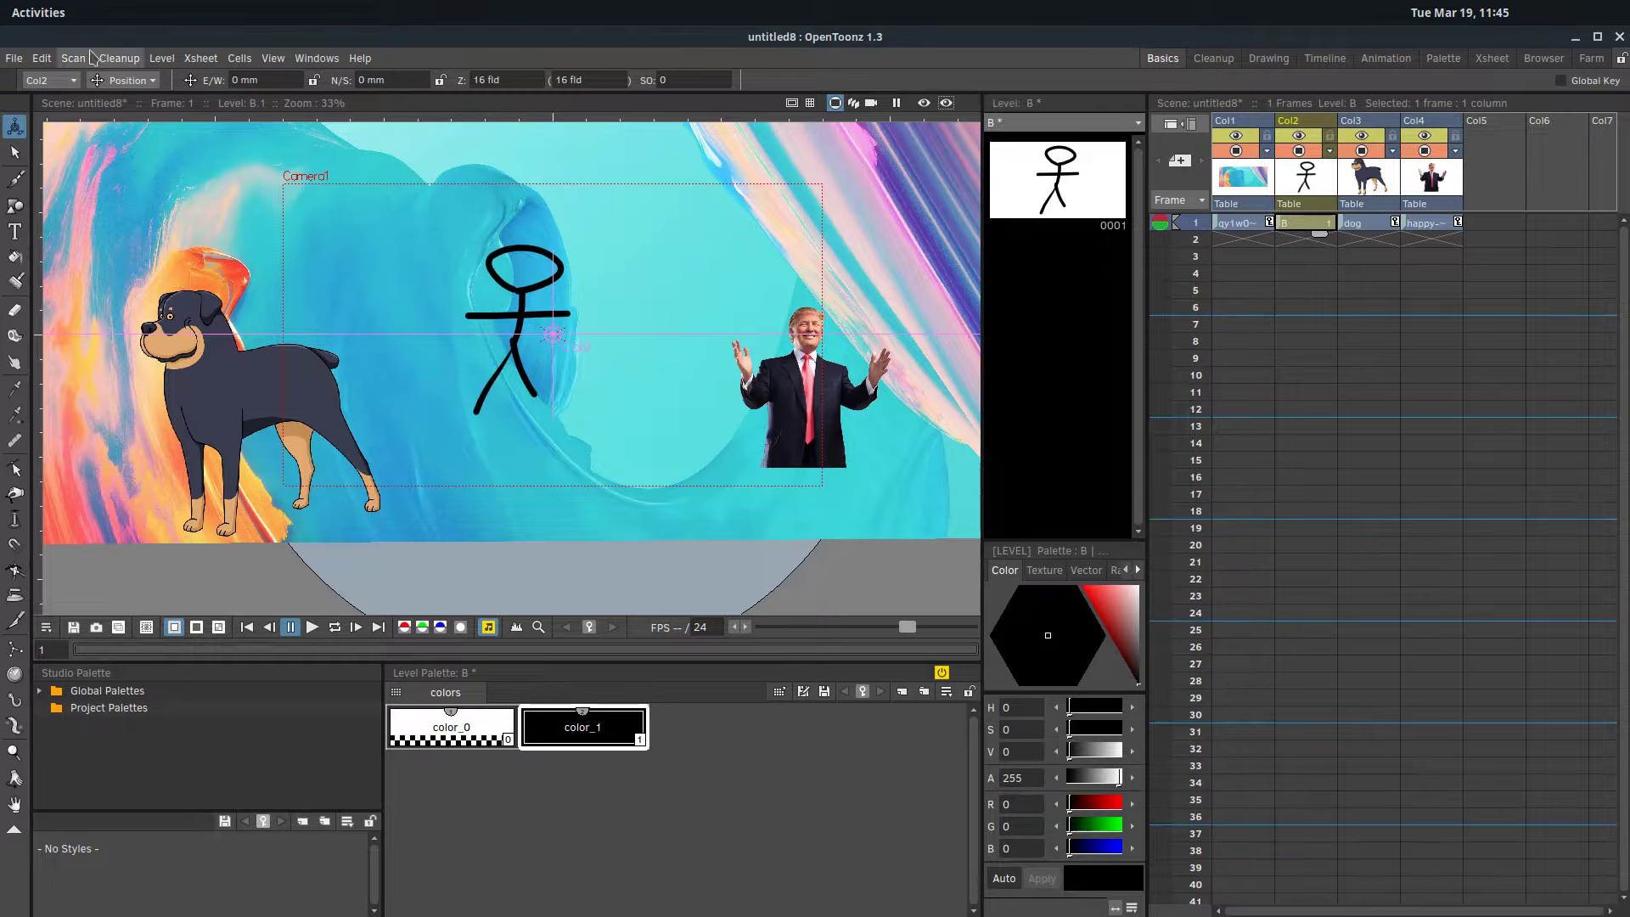
{"action": "left_click", "coordinate": [125, 80]}
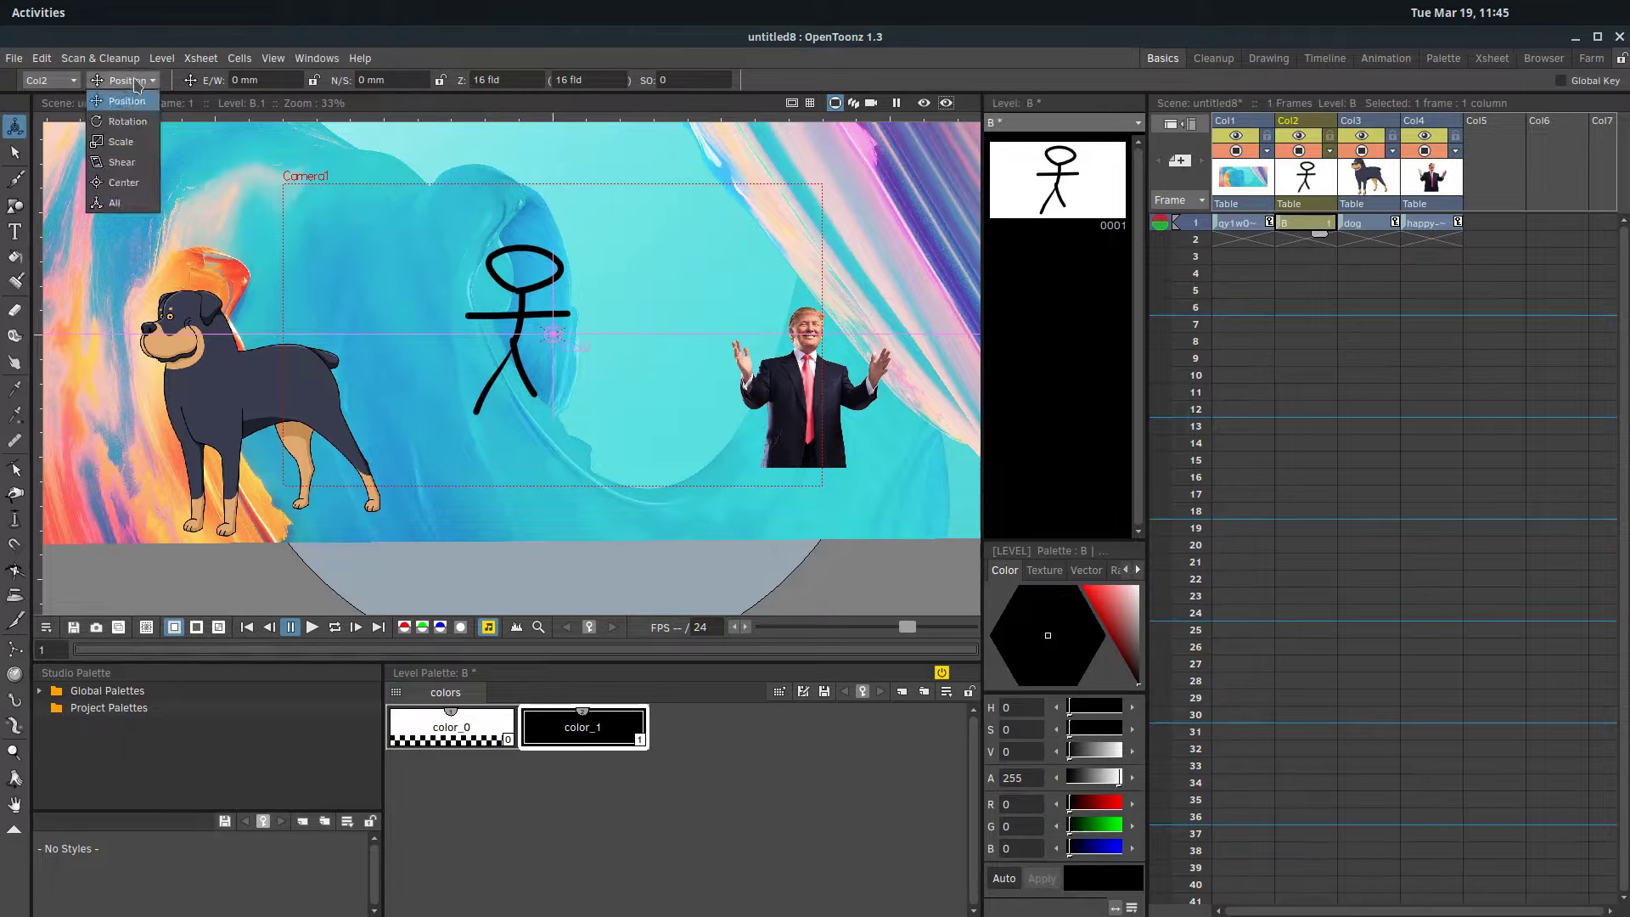
{"action": "left_click", "coordinate": [128, 122]}
{"action": "left_click_drag", "start_coordinate": [492, 266], "coordinate": [604, 307]}
Step: Move the Col2 center point onto the stick figure's body, about -23.19 mm E/W and 12.79 mm N/S
{"action": "left_click", "coordinate": [156, 81]}
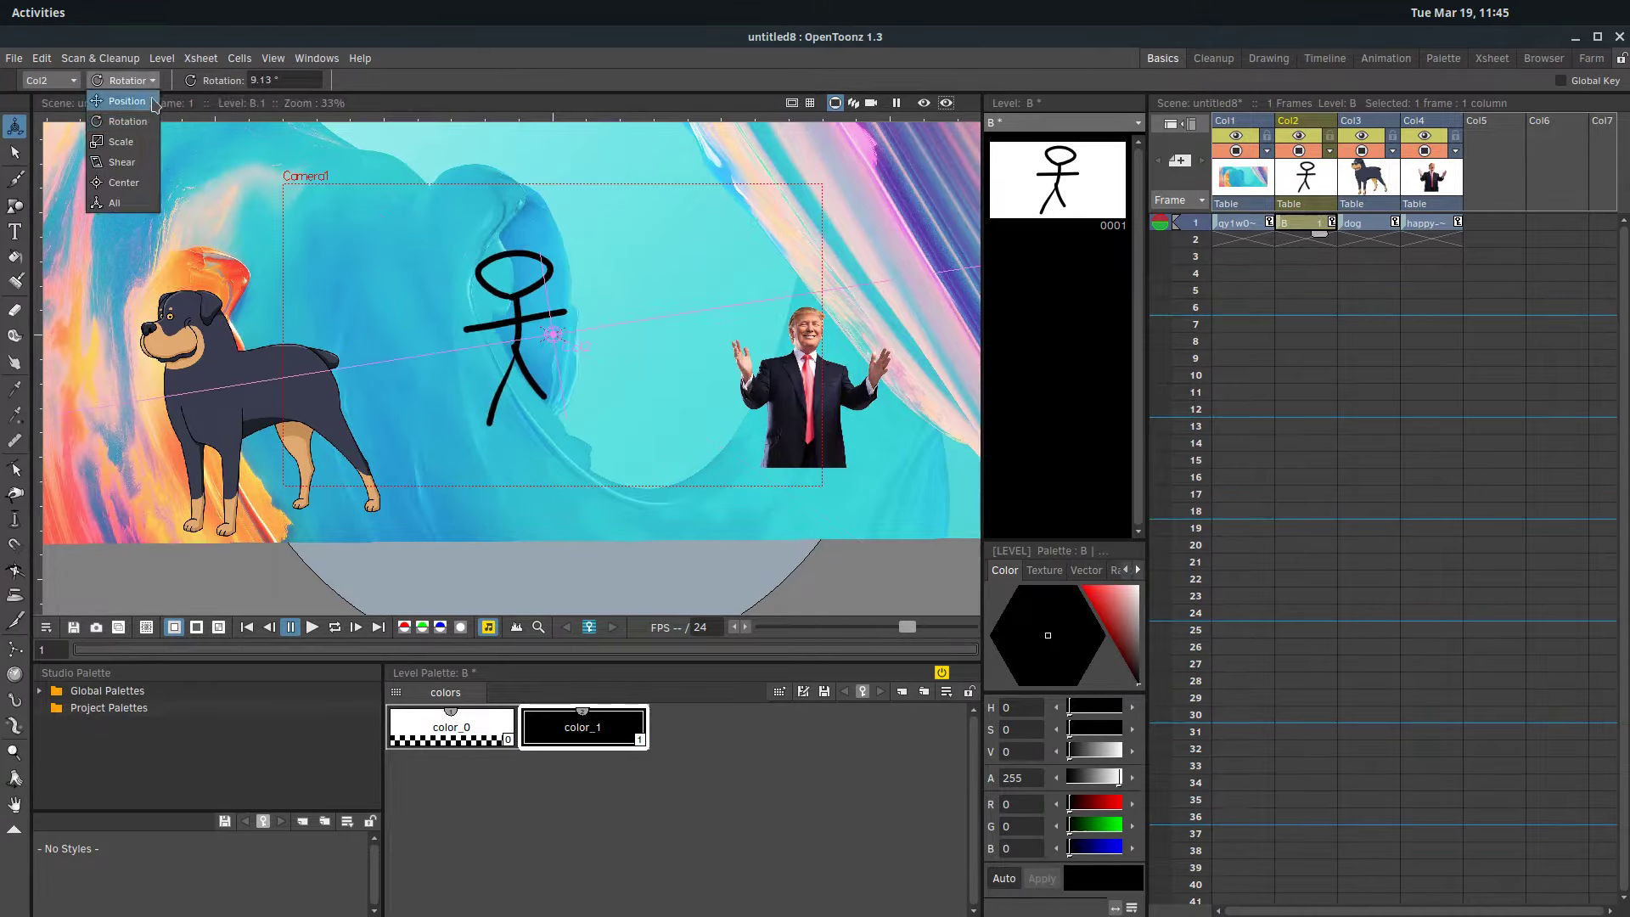
{"action": "left_click", "coordinate": [127, 182]}
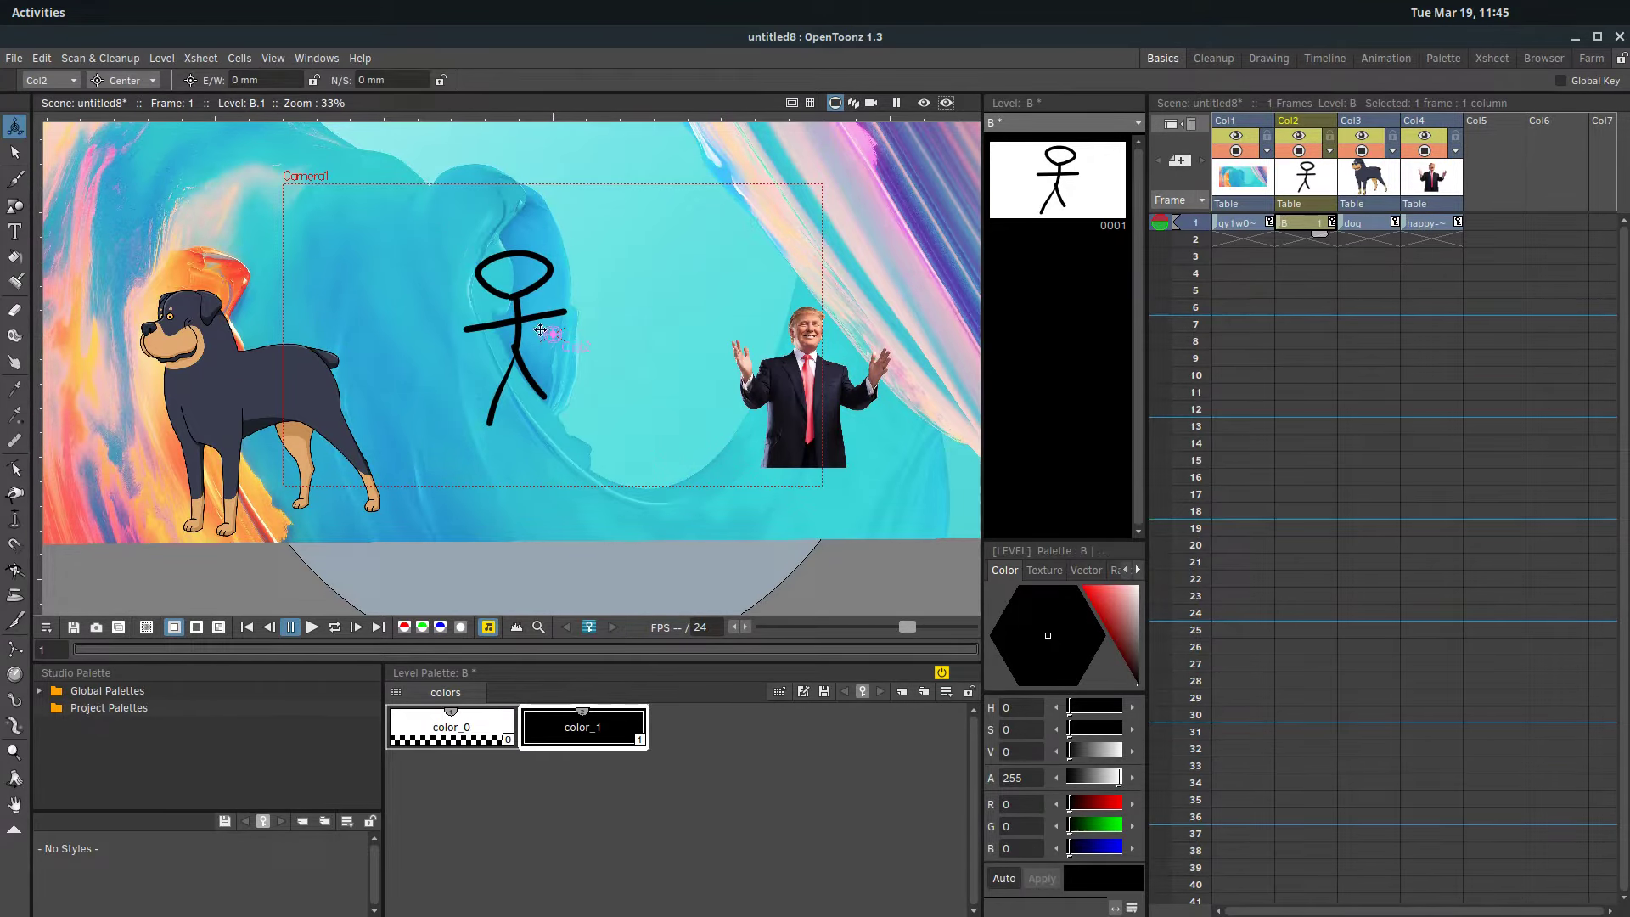
{"action": "left_click_drag", "start_coordinate": [541, 330], "coordinate": [515, 321]}
Step: Move the Col2 stick figure up beside the dog, to about -95.87 mm E/W and 47.3 mm N/S
{"action": "left_click", "coordinate": [125, 81]}
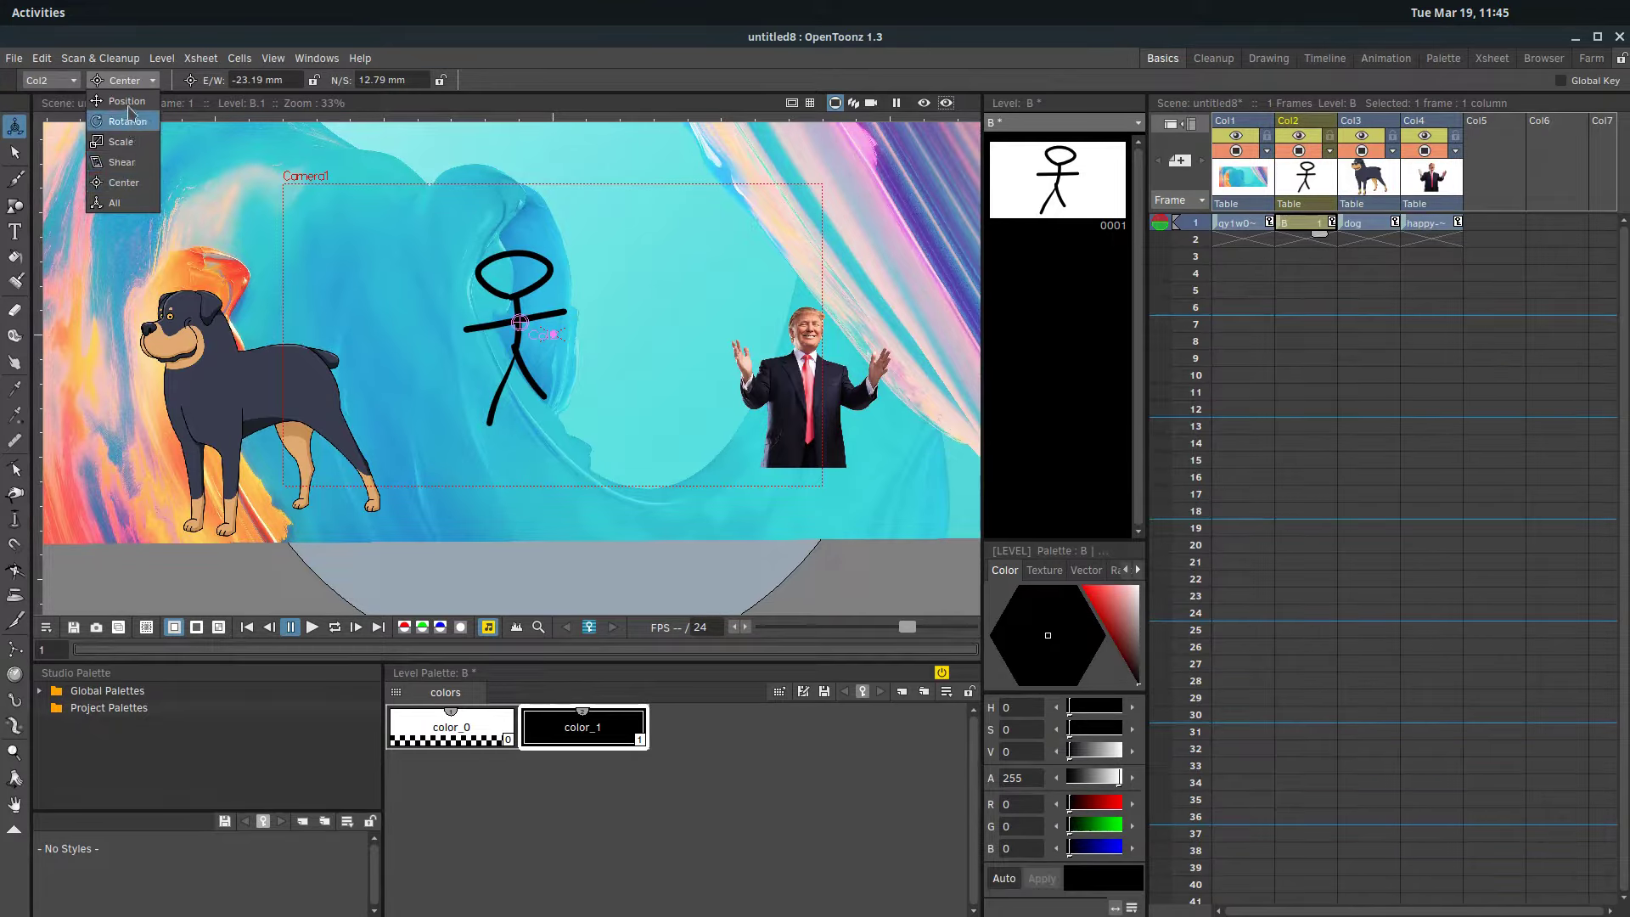
{"action": "left_click", "coordinate": [127, 101]}
{"action": "left_click_drag", "start_coordinate": [519, 317], "coordinate": [437, 291]}
Step: Rotate the Col2 stick figure around its relocated center until it stands upright, at about -359.47°
{"action": "left_click", "coordinate": [123, 79]}
{"action": "left_click", "coordinate": [127, 122]}
{"action": "left_click_drag", "start_coordinate": [324, 201], "coordinate": [340, 186]}
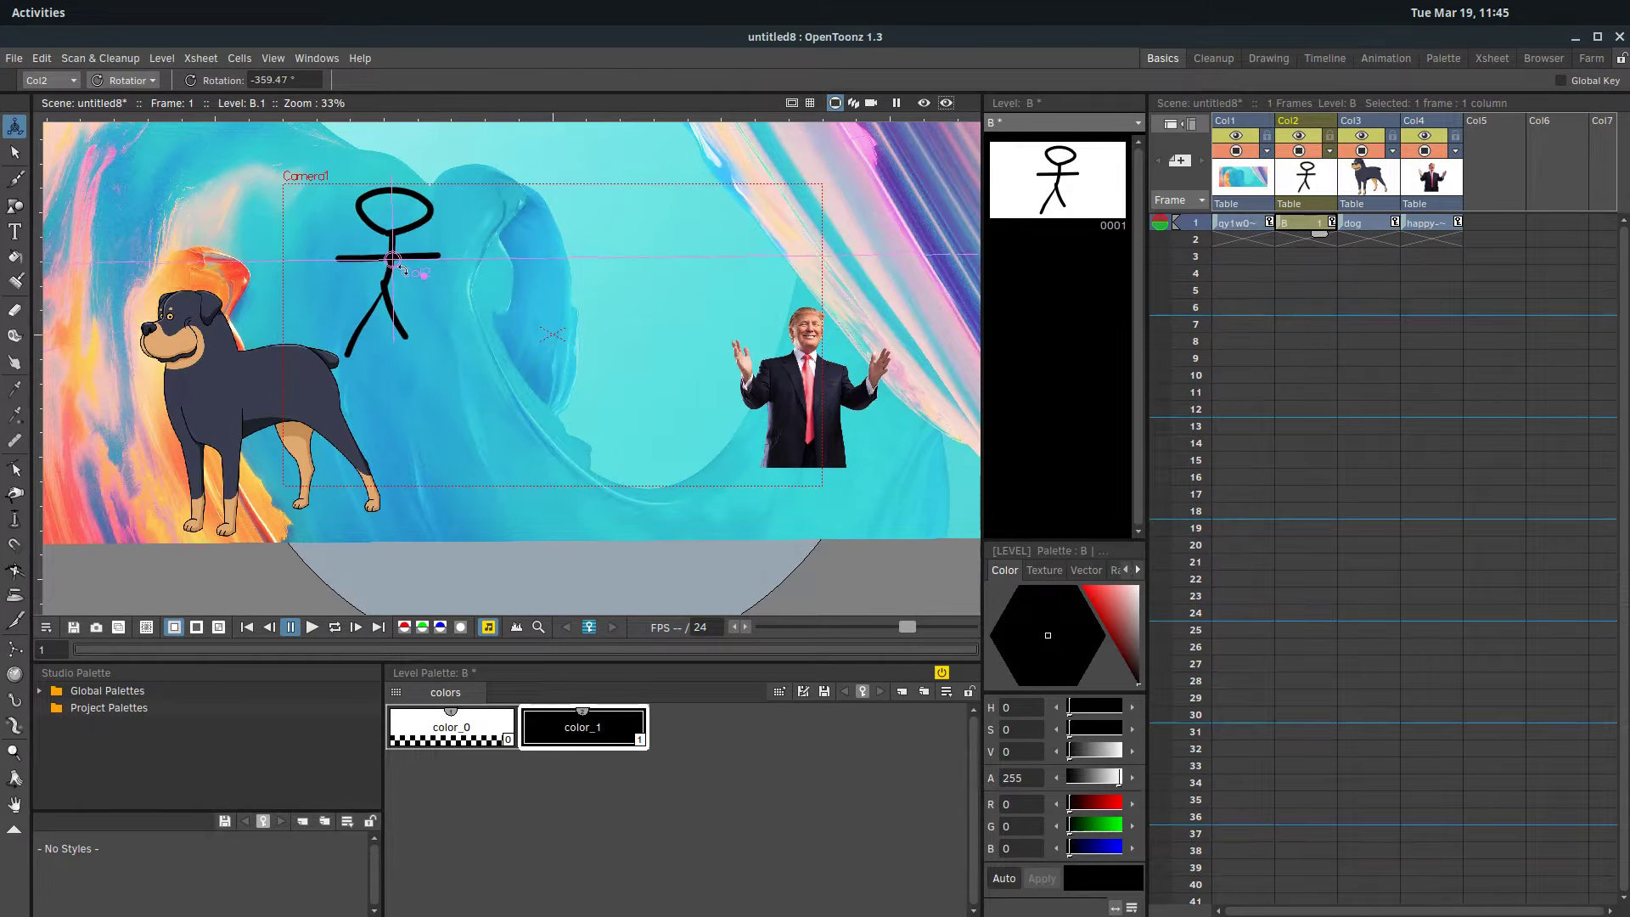
Step: Move the Col2 stick figure between the dog and the man, to about 54.33 mm E/W and -74.14 mm N/S
{"action": "left_click", "coordinate": [127, 80]}
{"action": "left_click", "coordinate": [125, 102]}
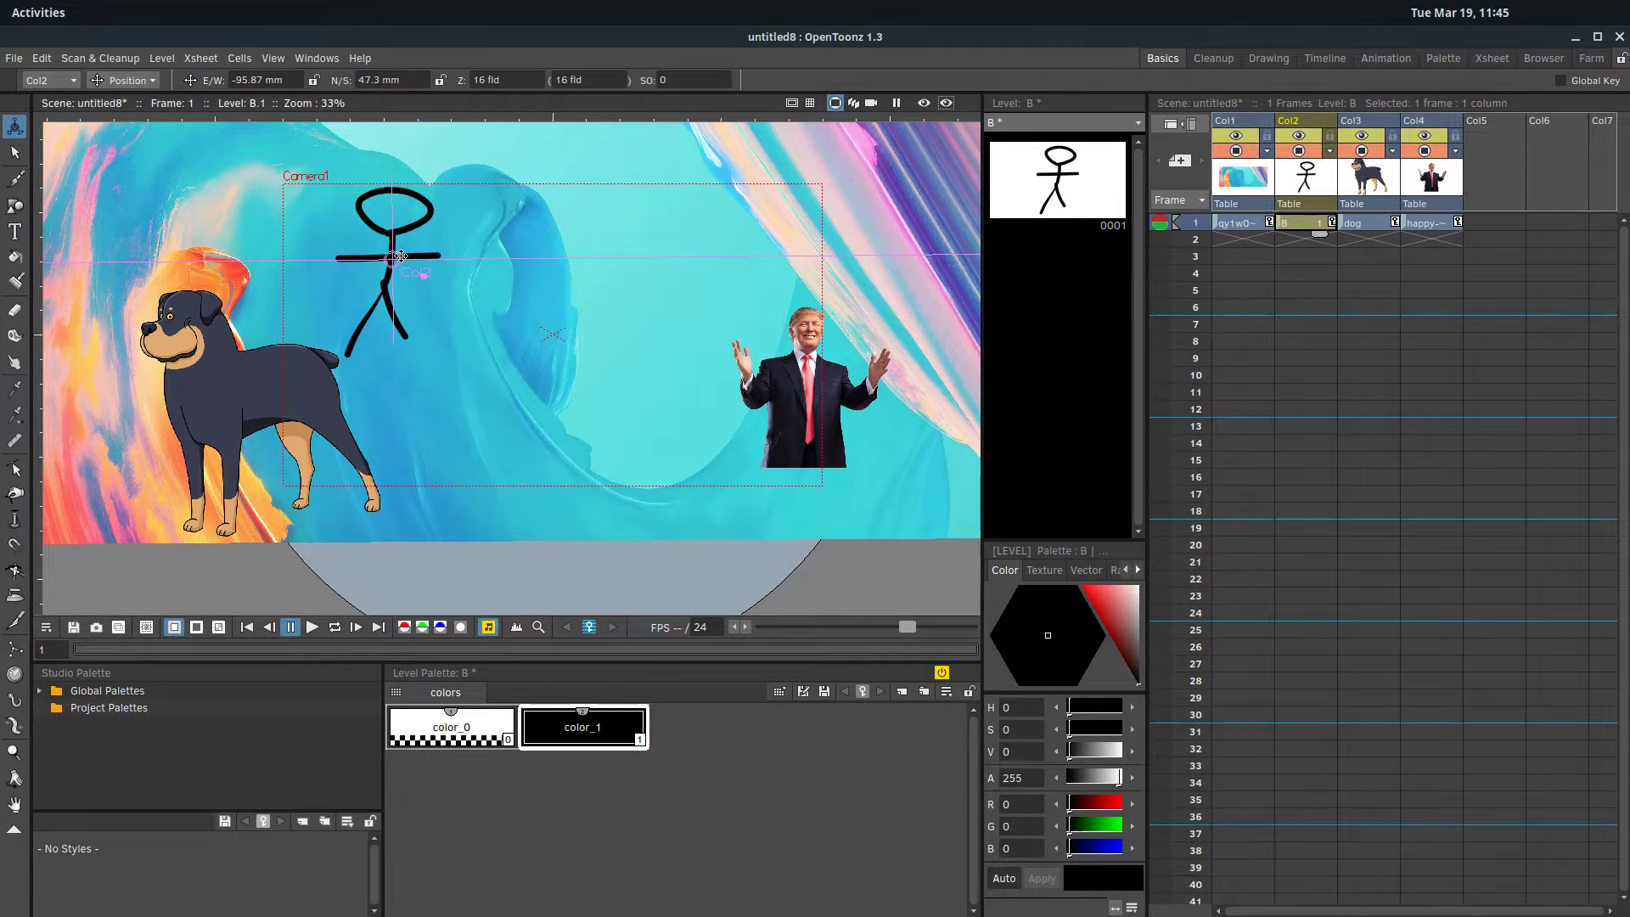
{"action": "left_click_drag", "start_coordinate": [400, 256], "coordinate": [600, 419]}
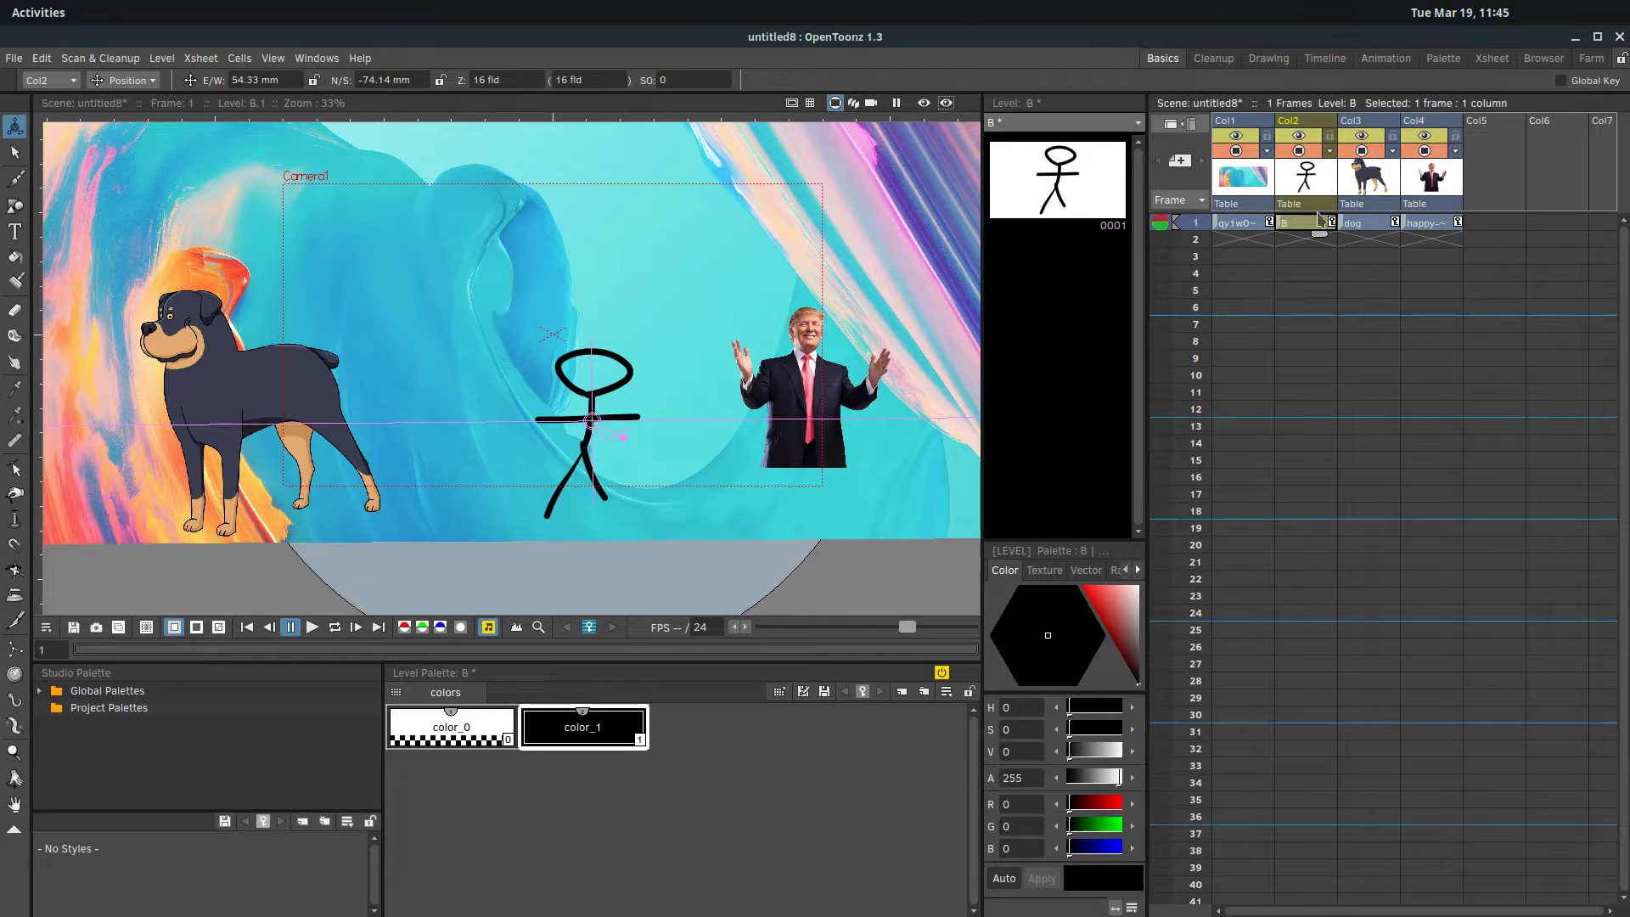
Step: Examine which level and drawings the frame 1 cells of the dog, background, stick figure and man columns hold
{"action": "left_click", "coordinate": [1363, 223]}
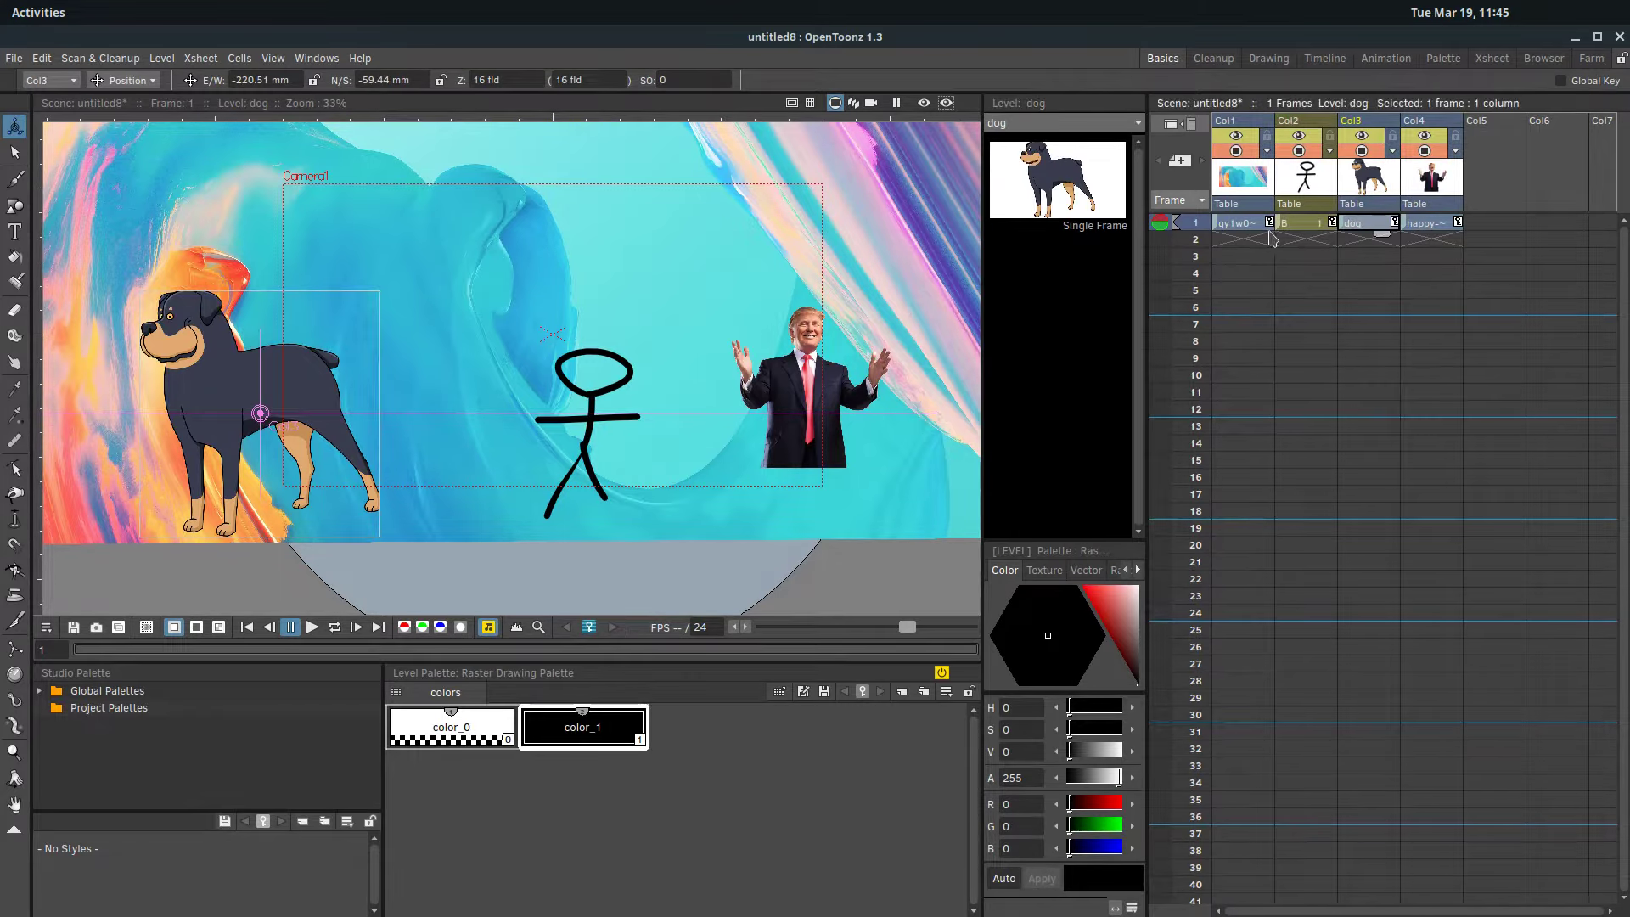
{"action": "left_click", "coordinate": [1239, 223]}
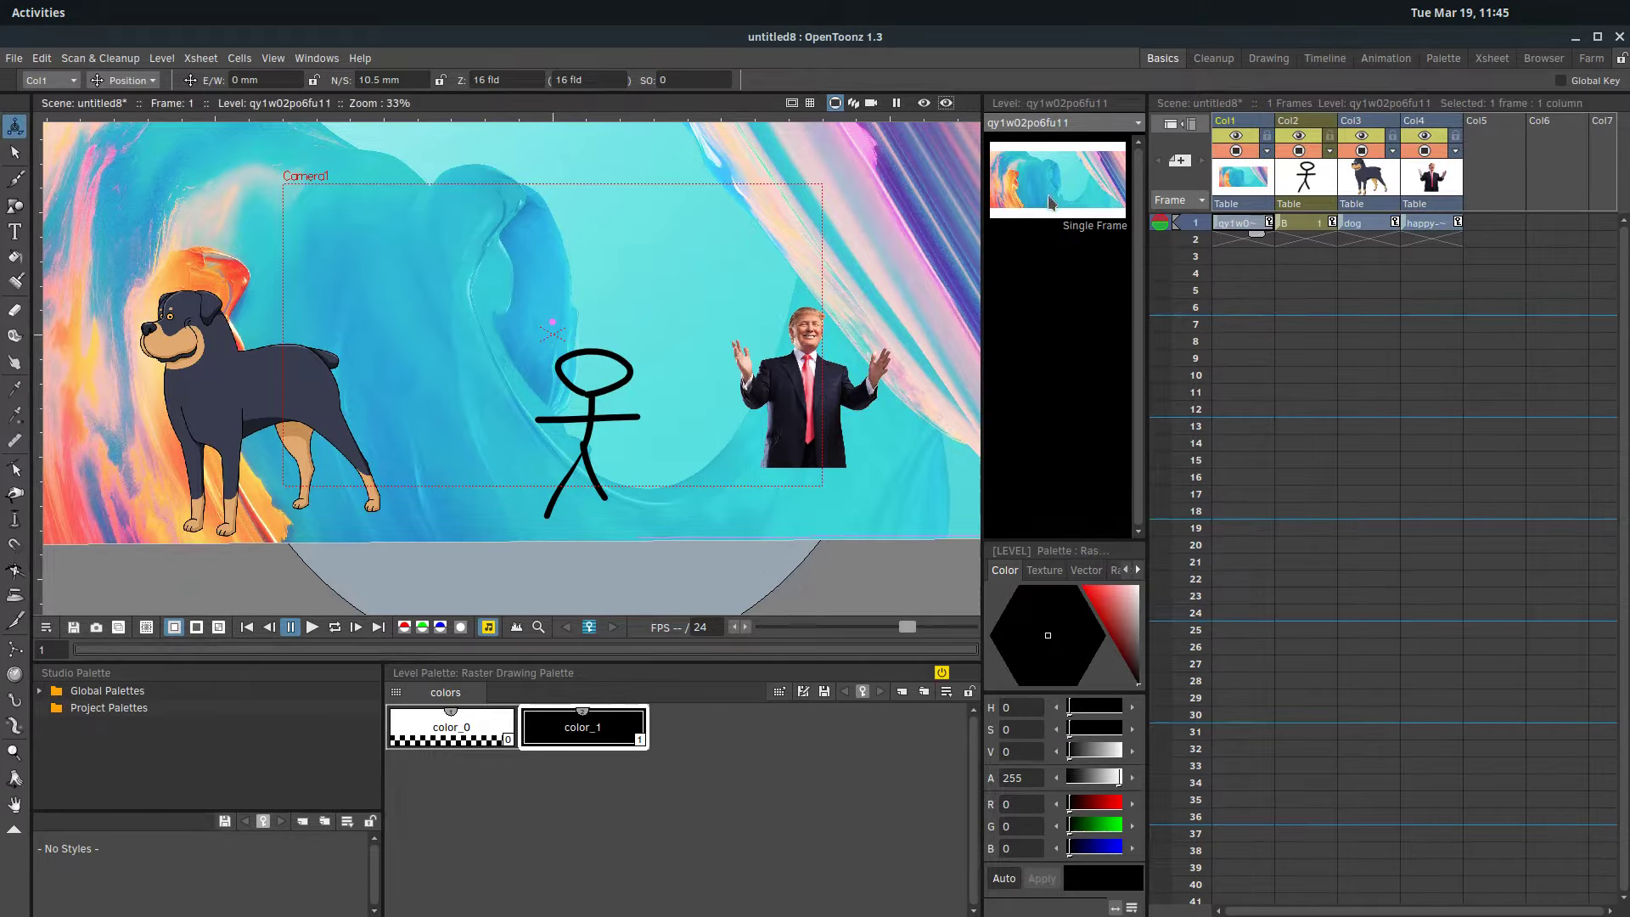
{"action": "left_click", "coordinate": [1293, 227]}
{"action": "left_click", "coordinate": [1367, 236]}
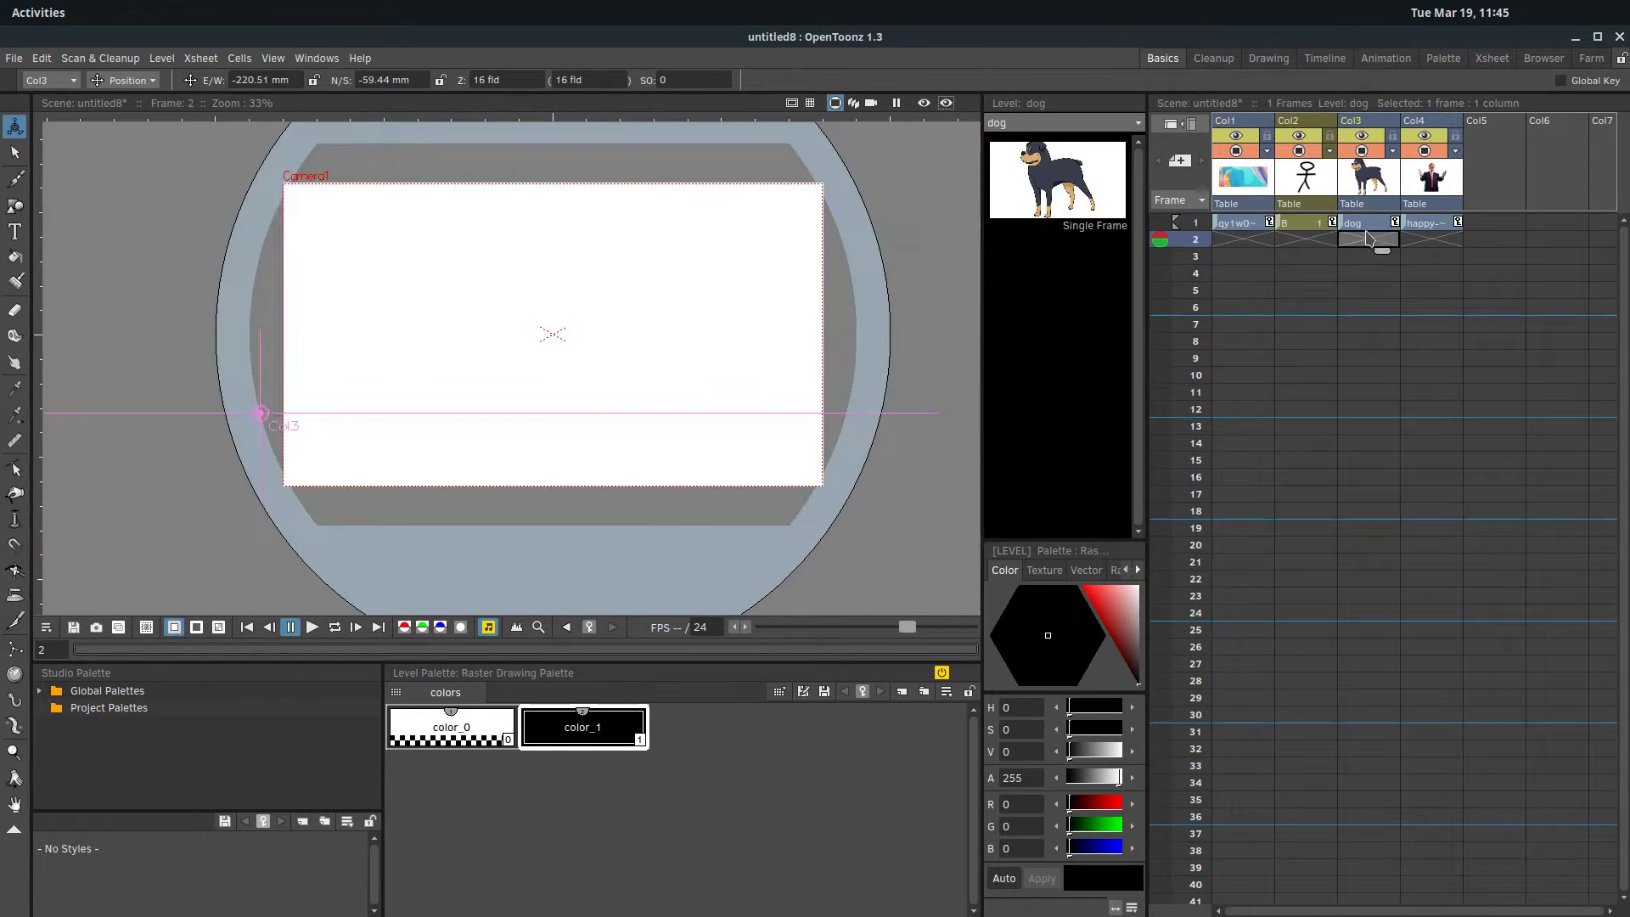
{"action": "left_click", "coordinate": [1426, 228]}
{"action": "left_click", "coordinate": [1365, 227]}
{"action": "left_click", "coordinate": [1247, 227]}
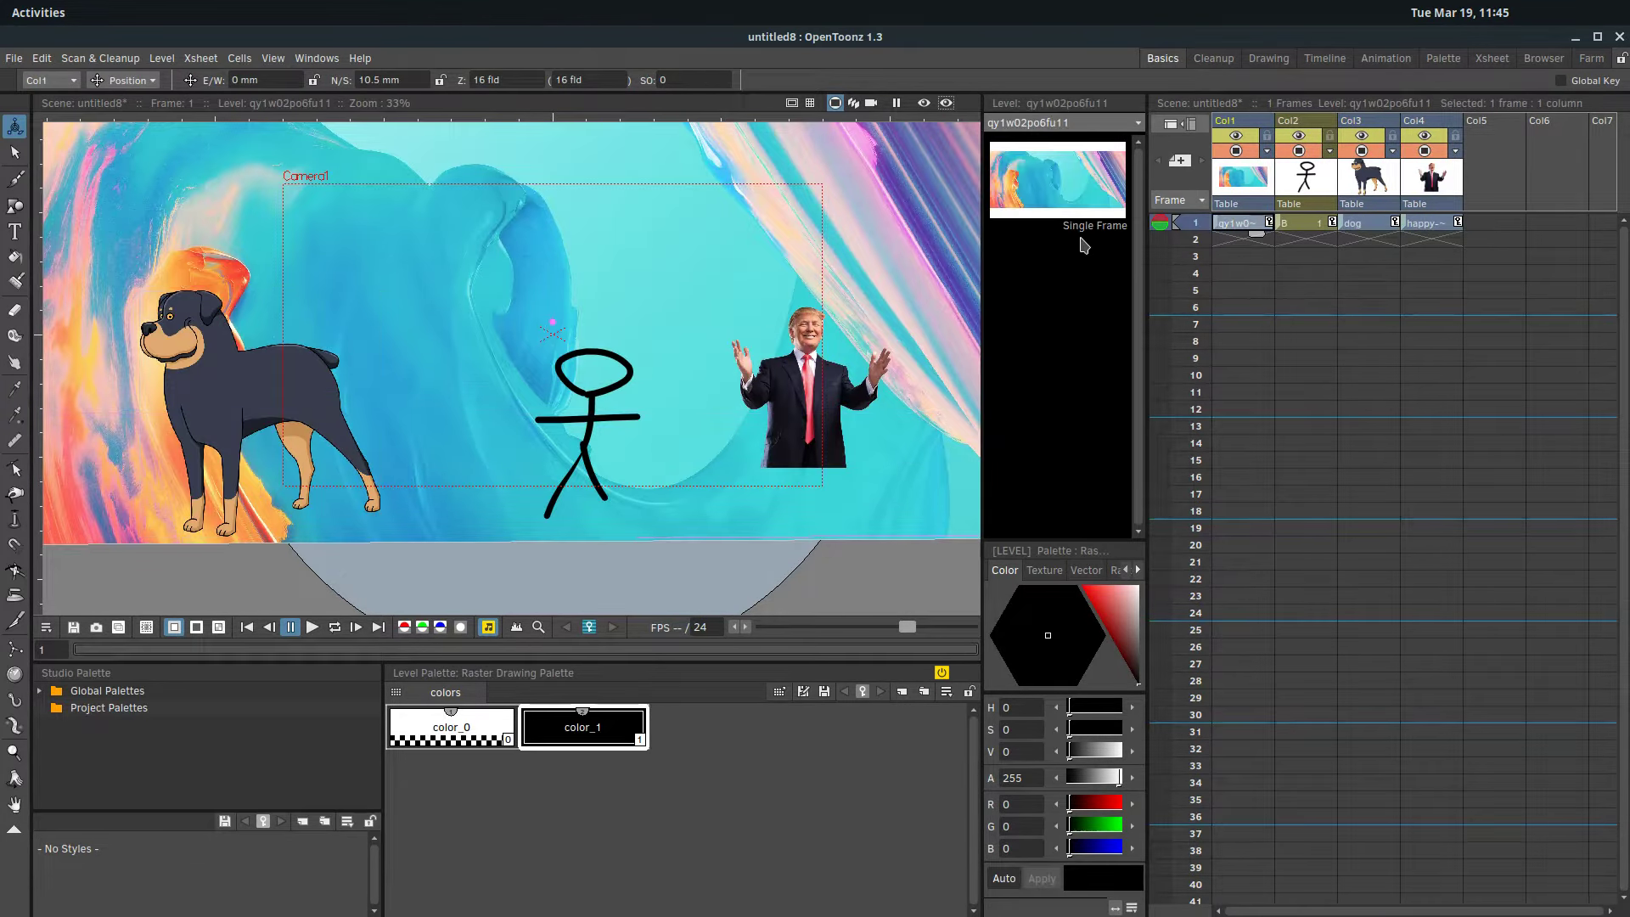
Step: Draw a star freehand with the Brush tool as drawing 2 of level B
{"action": "left_click", "coordinate": [1312, 224]}
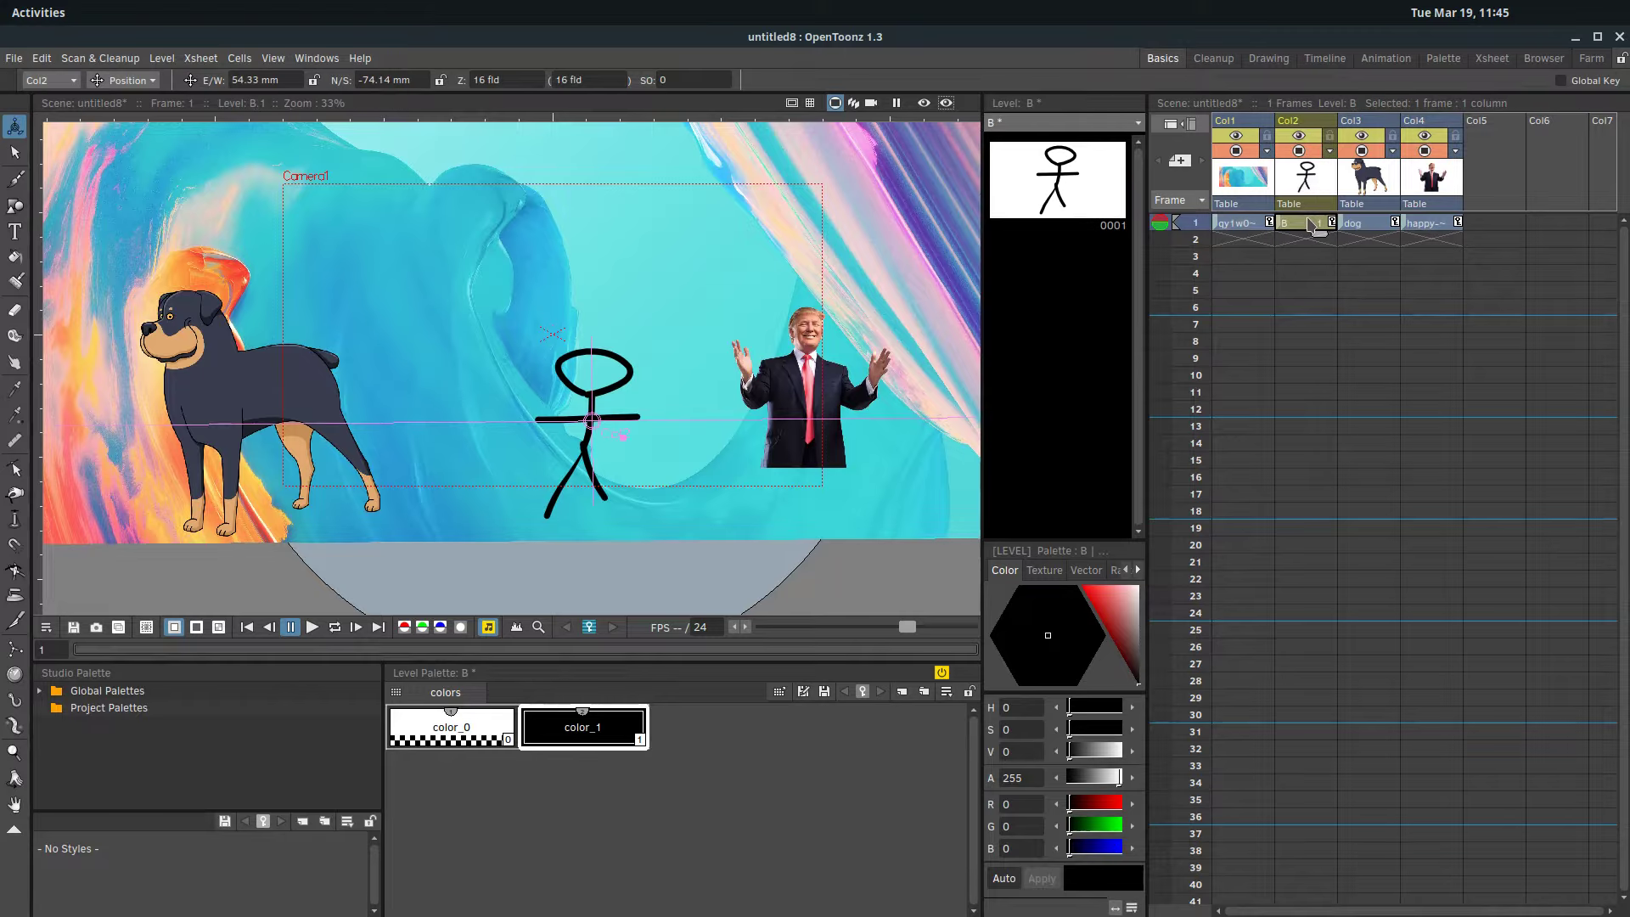
{"action": "left_click", "coordinate": [1056, 288]}
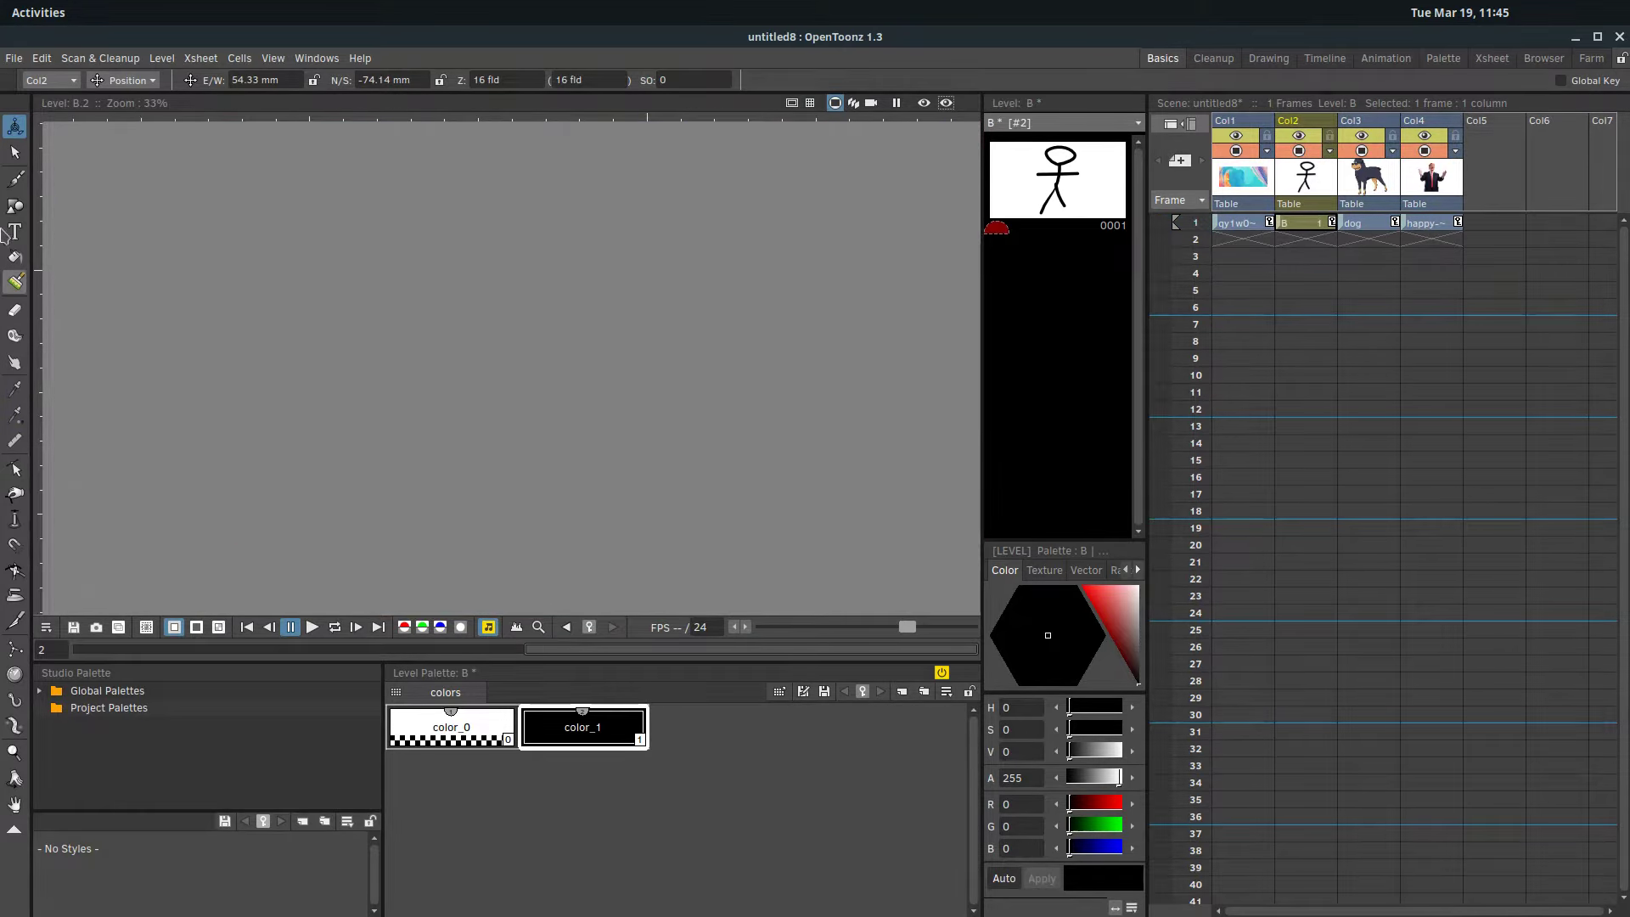
{"action": "left_click", "coordinate": [15, 180]}
{"action": "mouse_move", "coordinate": [365, 390]}
{"action": "left_mouse_down"}
{"action": "mouse_move", "coordinate": [482, 455]}
{"action": "mouse_move", "coordinate": [324, 292]}
{"action": "mouse_move", "coordinate": [640, 282]}
{"action": "mouse_move", "coordinate": [365, 408]}
{"action": "left_mouse_up"}
Step: Try to move the star with the Animate tool while viewing only level B
{"action": "left_click", "coordinate": [15, 126]}
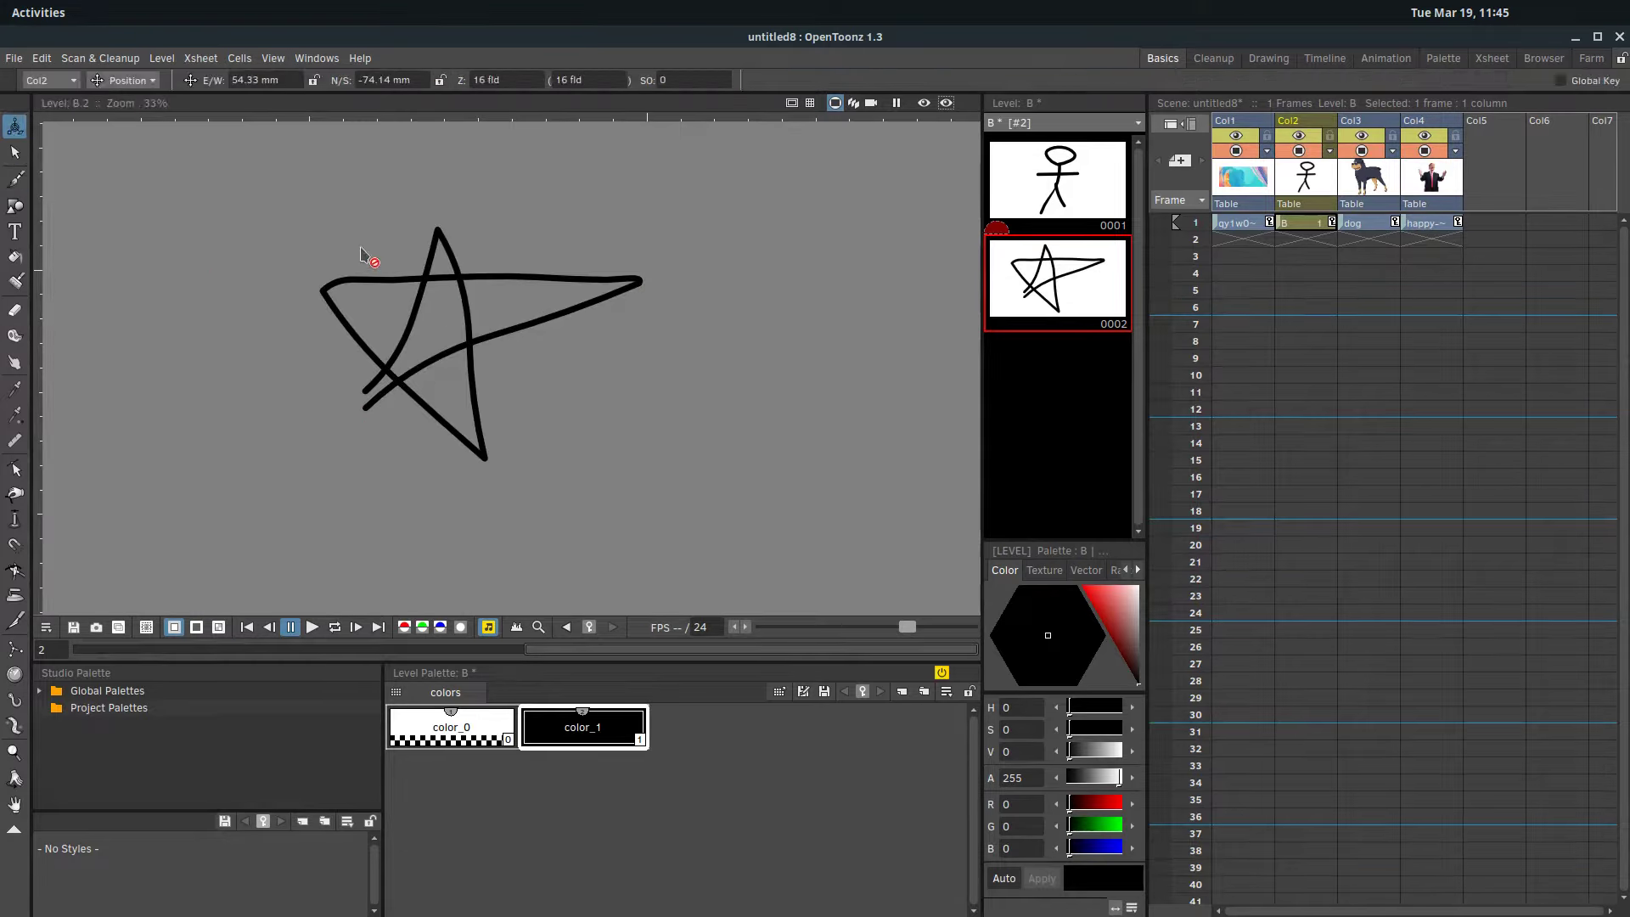
{"action": "left_click", "coordinate": [382, 294]}
Step: Place level B's star drawing in frame 1 of Col5 and select that cell in the scene
{"action": "left_click", "coordinate": [1440, 615]}
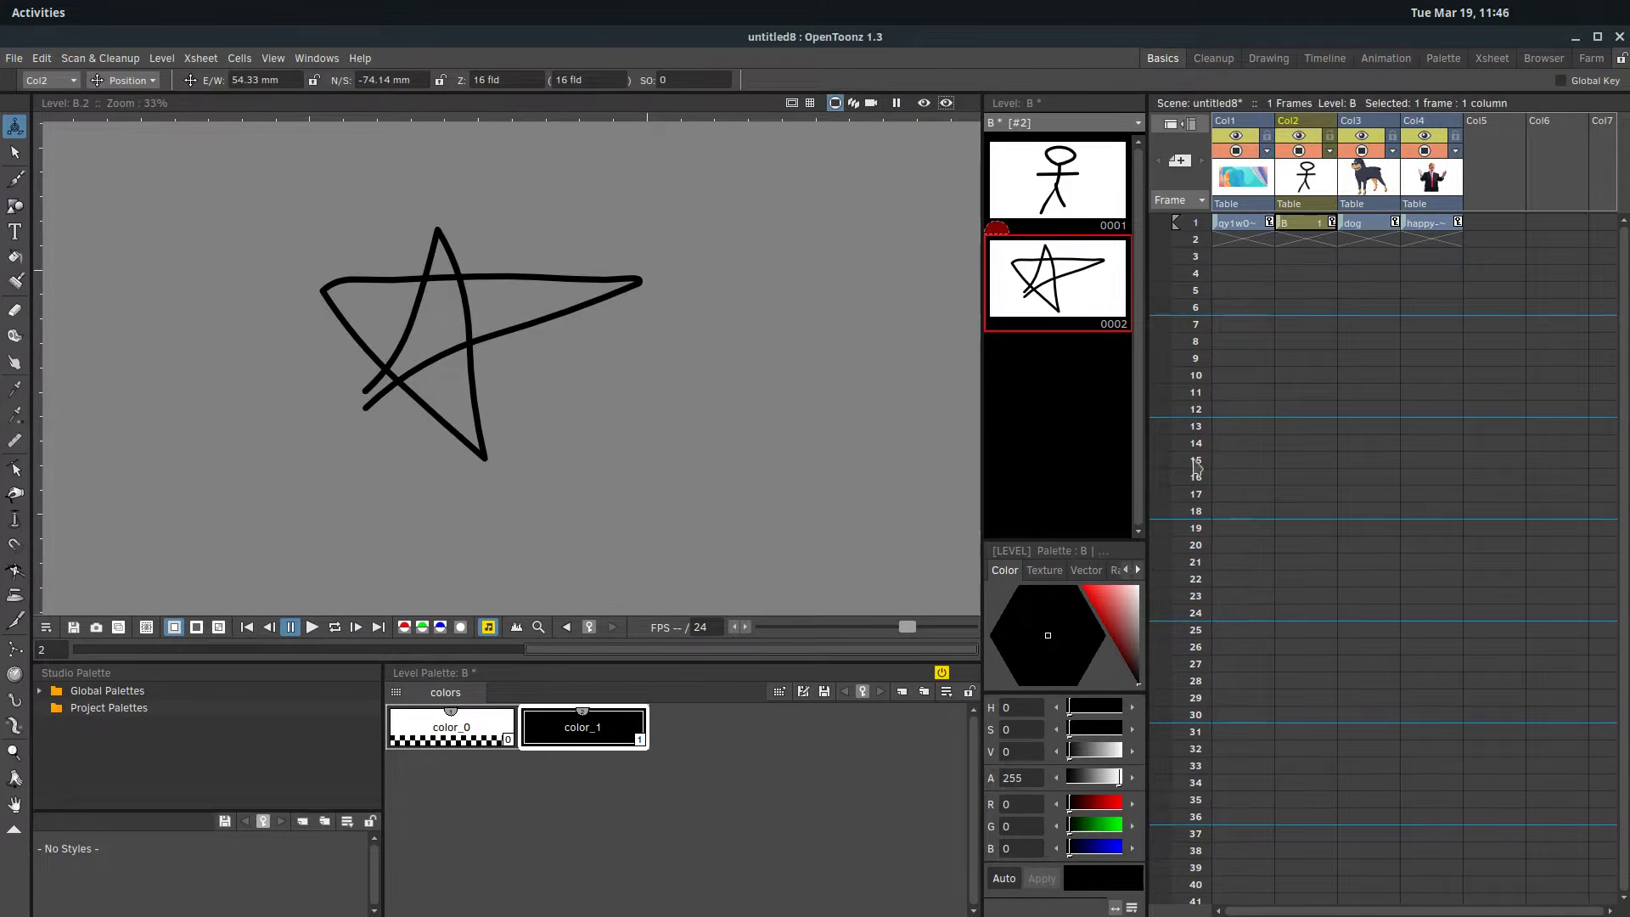
{"action": "left_click_drag", "start_coordinate": [1023, 261], "coordinate": [1483, 225]}
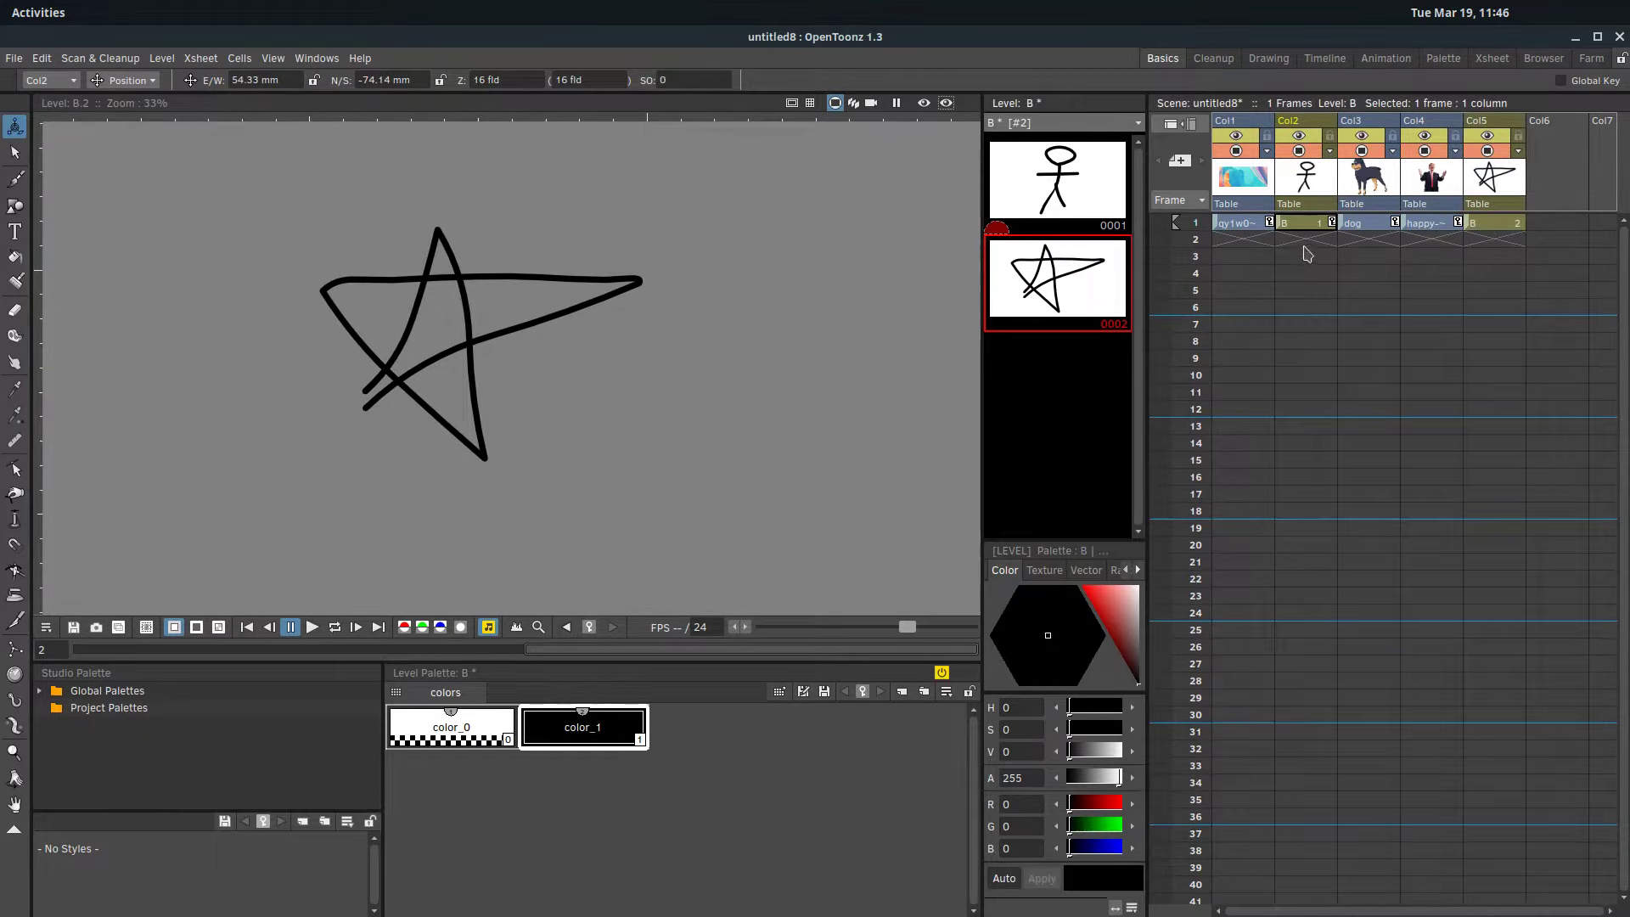
{"action": "left_click", "coordinate": [1505, 223]}
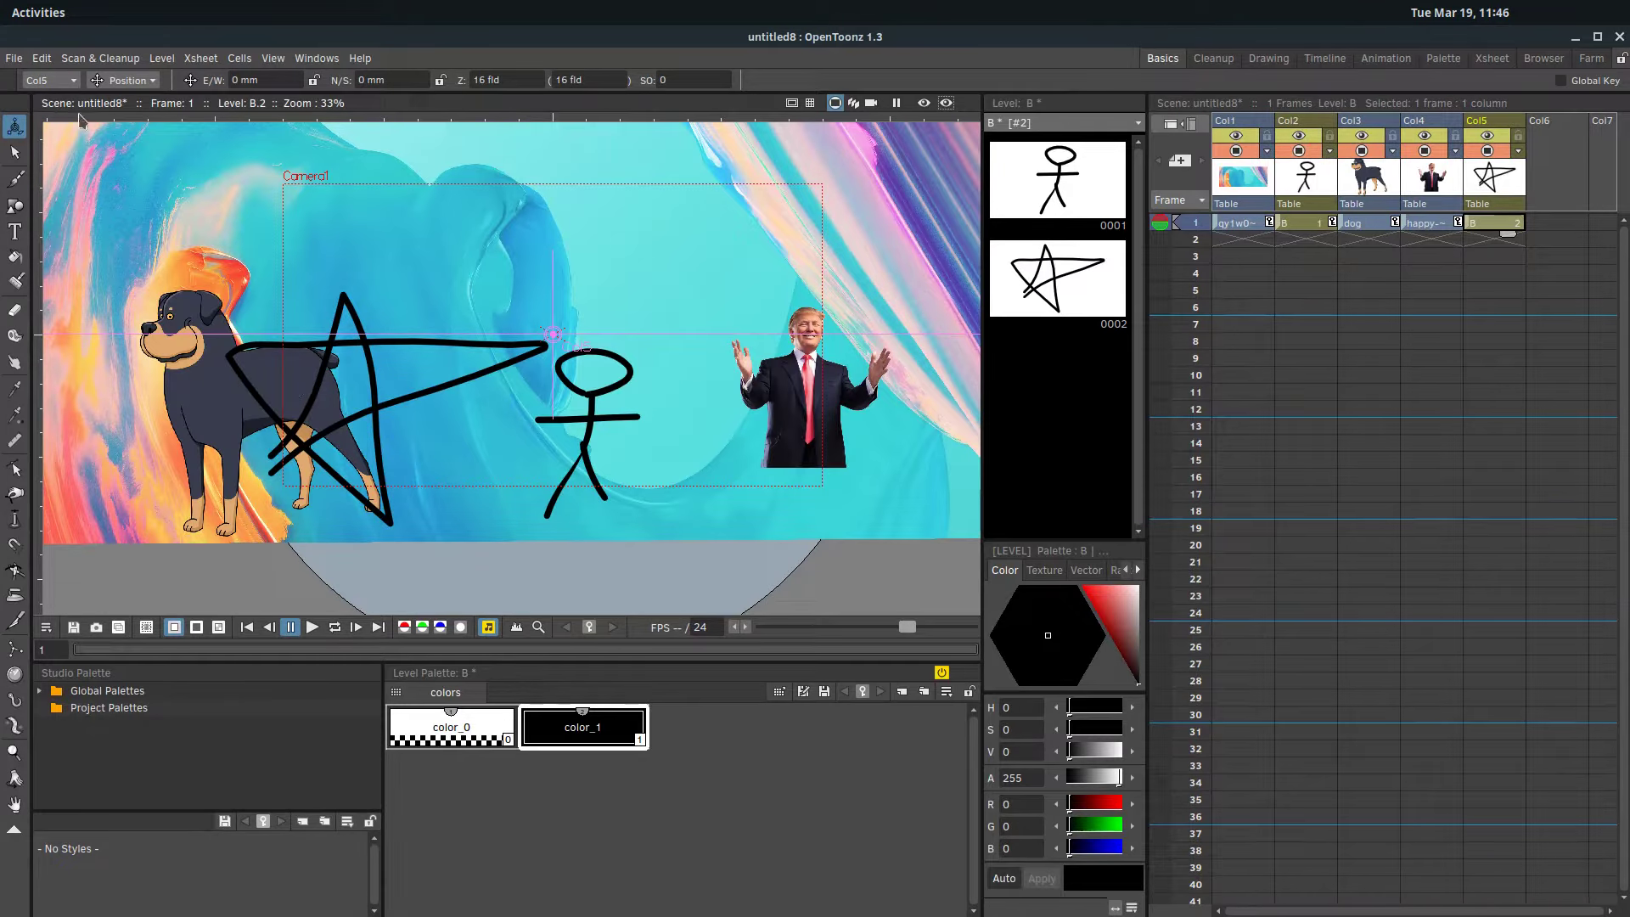
Step: Rotate the Col5 star around its default center to about -1.42°
{"action": "left_click", "coordinate": [128, 80]}
{"action": "left_click", "coordinate": [122, 133]}
{"action": "left_click_drag", "start_coordinate": [561, 304], "coordinate": [551, 249]}
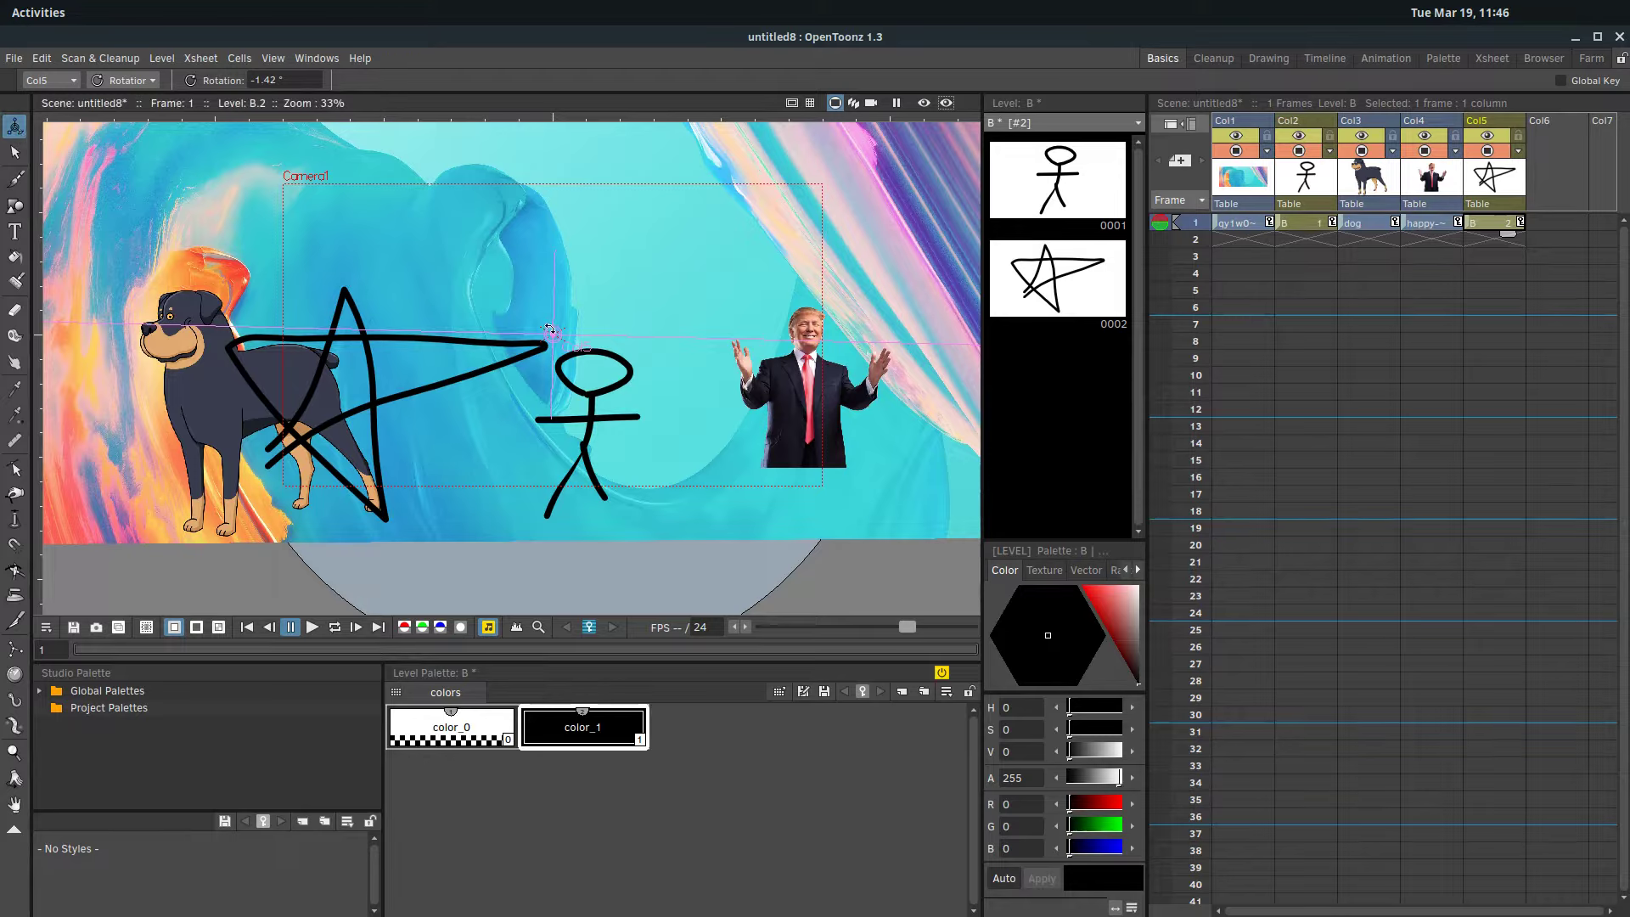
Step: Move the Col5 star above the stick figure, to about 65.83 mm E/W and 102.9 mm N/S
{"action": "left_click", "coordinate": [121, 81]}
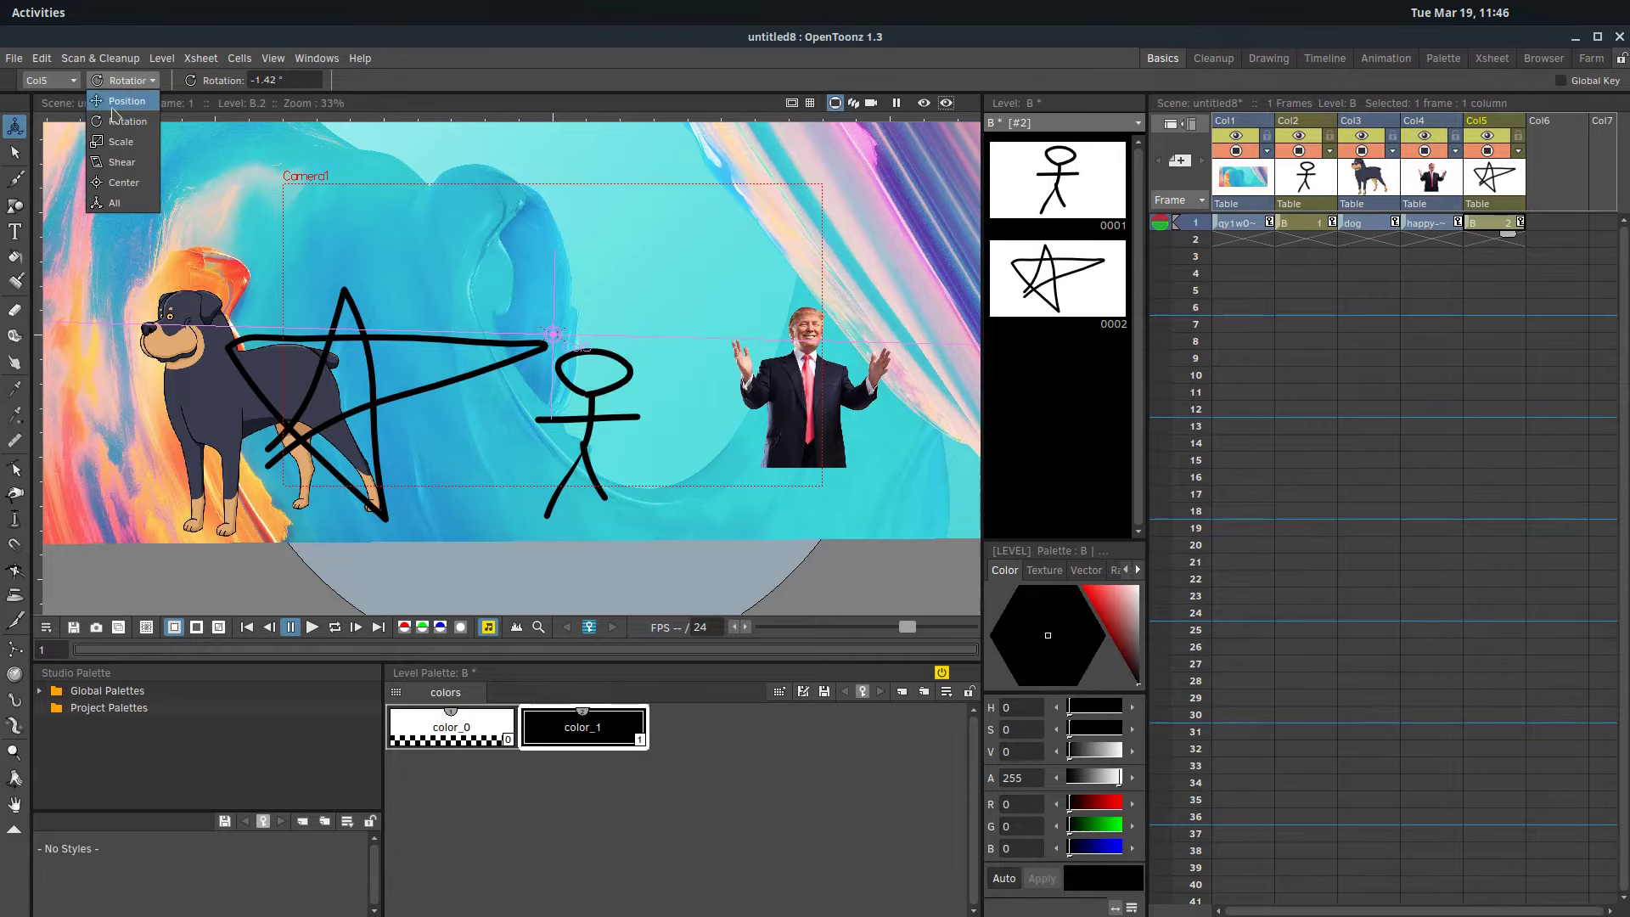
{"action": "left_click", "coordinate": [122, 116]}
{"action": "left_click_drag", "start_coordinate": [558, 337], "coordinate": [649, 190]}
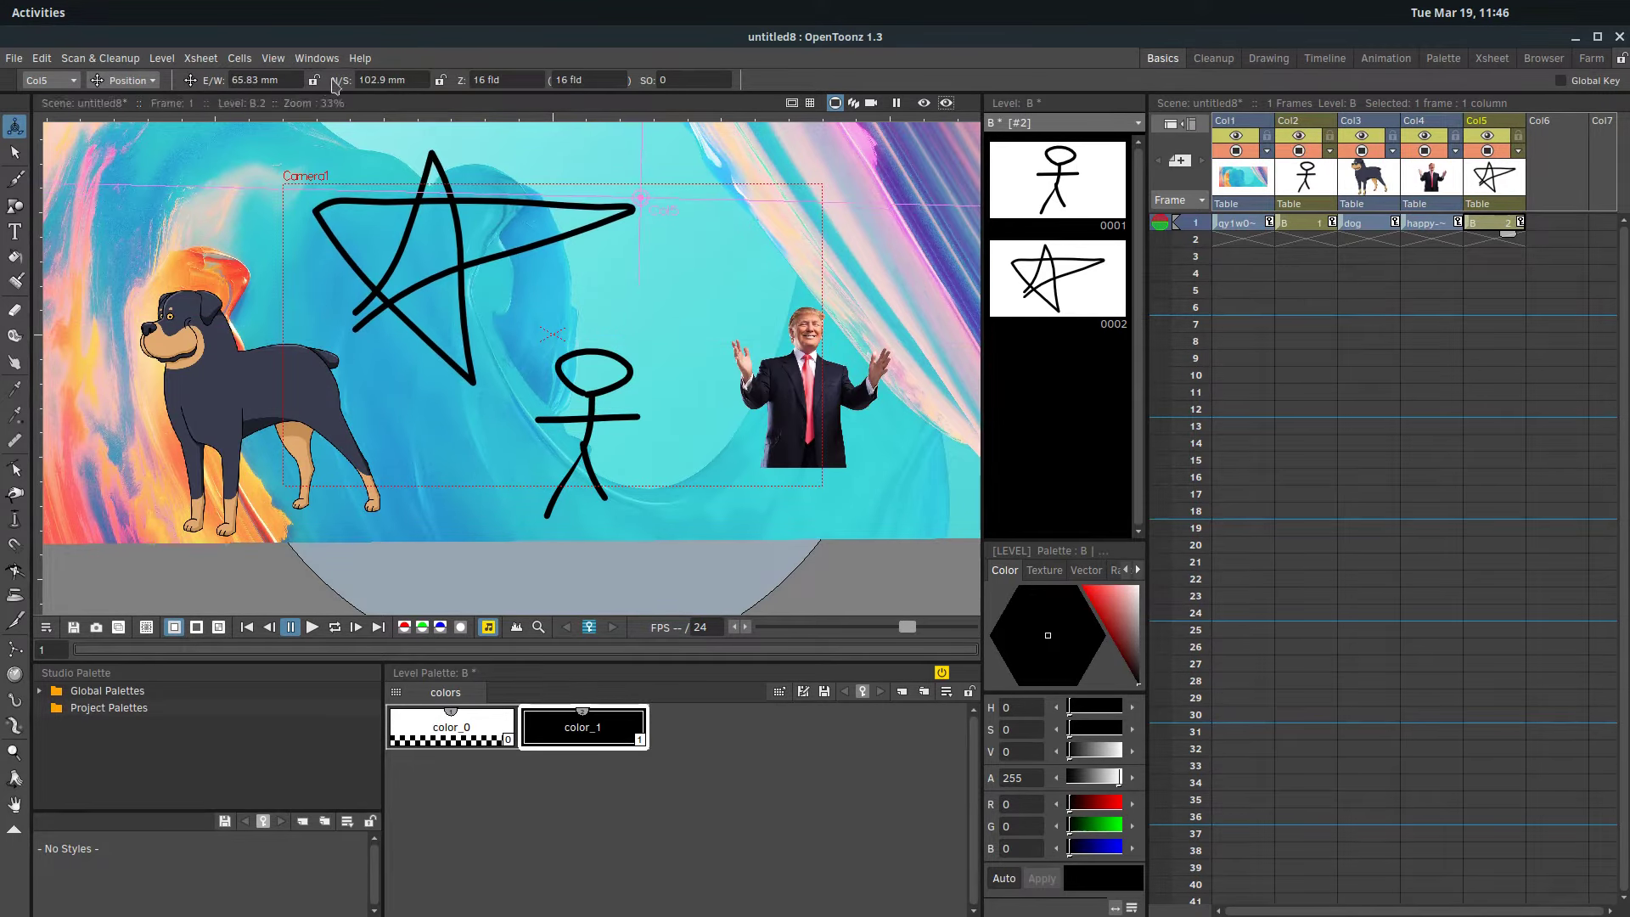
Step: Add several freehand brush scribbles around the star in drawing 2 of level B
{"action": "left_click", "coordinate": [1053, 280]}
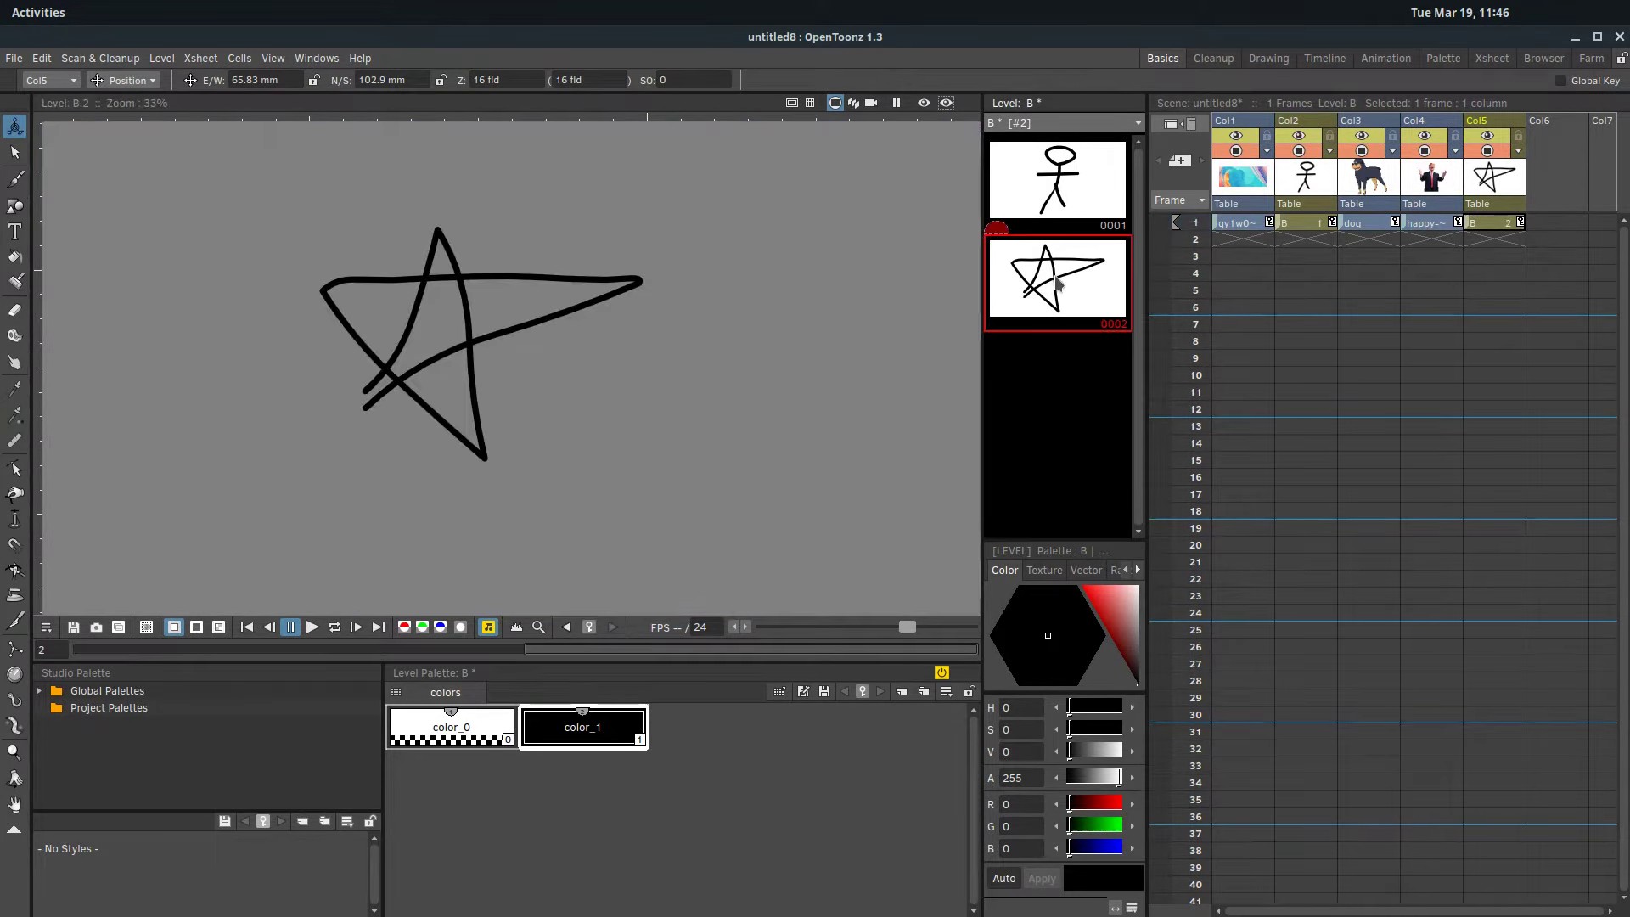
{"action": "left_click", "coordinate": [15, 181]}
{"action": "left_click_drag", "start_coordinate": [710, 427], "coordinate": [705, 468]}
{"action": "left_click_drag", "start_coordinate": [234, 496], "coordinate": [202, 508]}
{"action": "left_click_drag", "start_coordinate": [161, 261], "coordinate": [183, 231]}
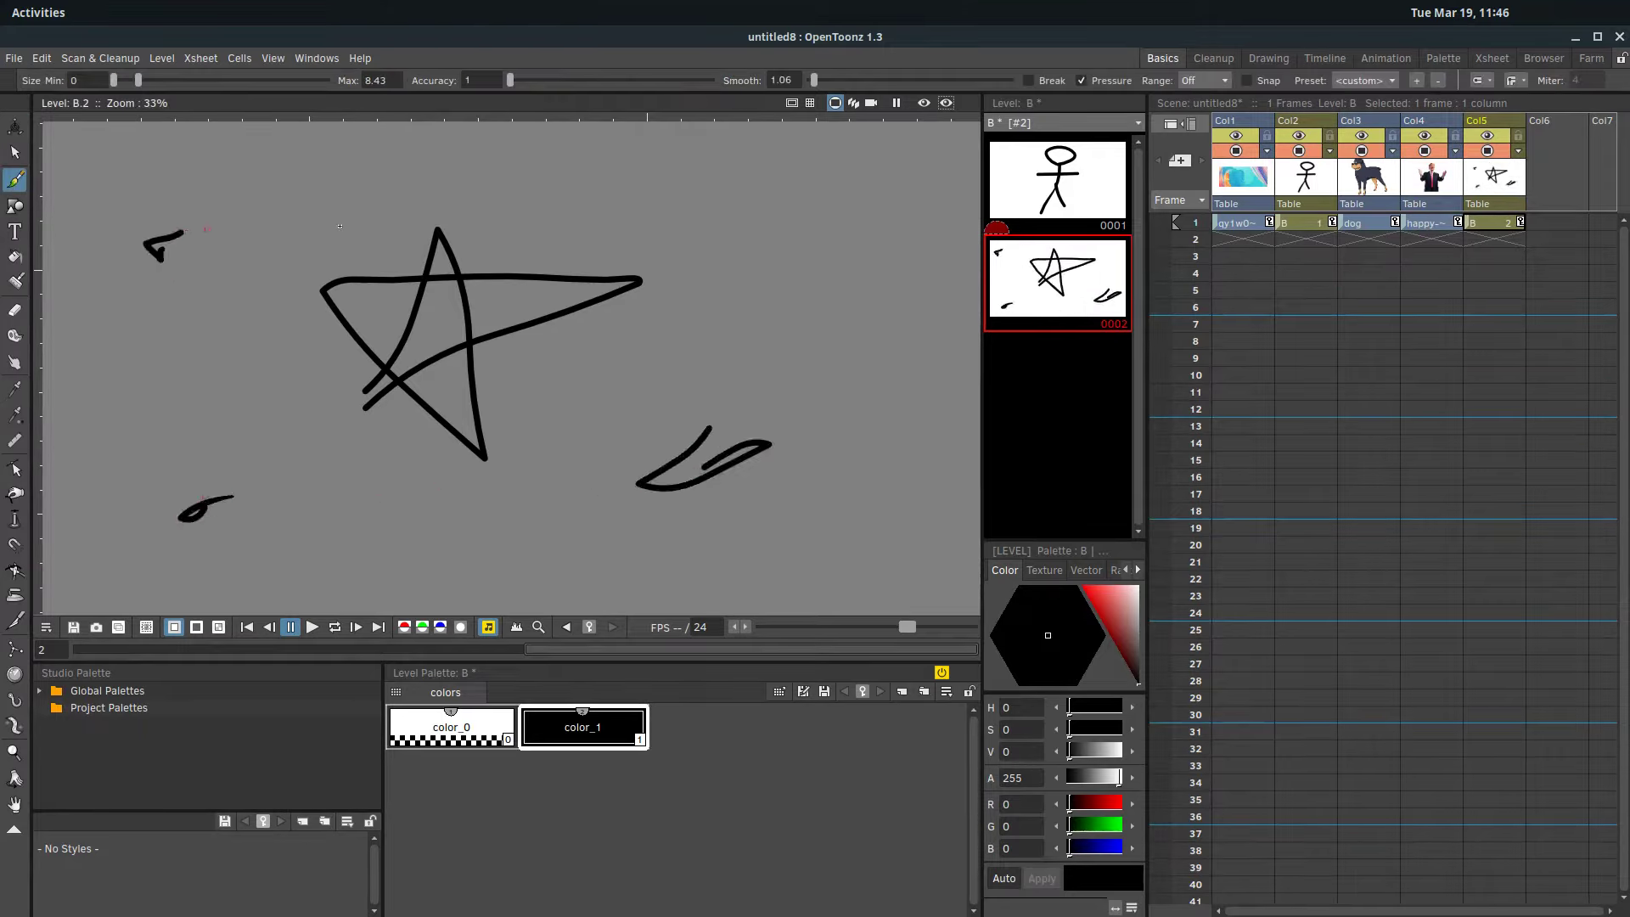
{"action": "left_click_drag", "start_coordinate": [839, 188], "coordinate": [798, 226]}
{"action": "left_click_drag", "start_coordinate": [906, 308], "coordinate": [840, 467]}
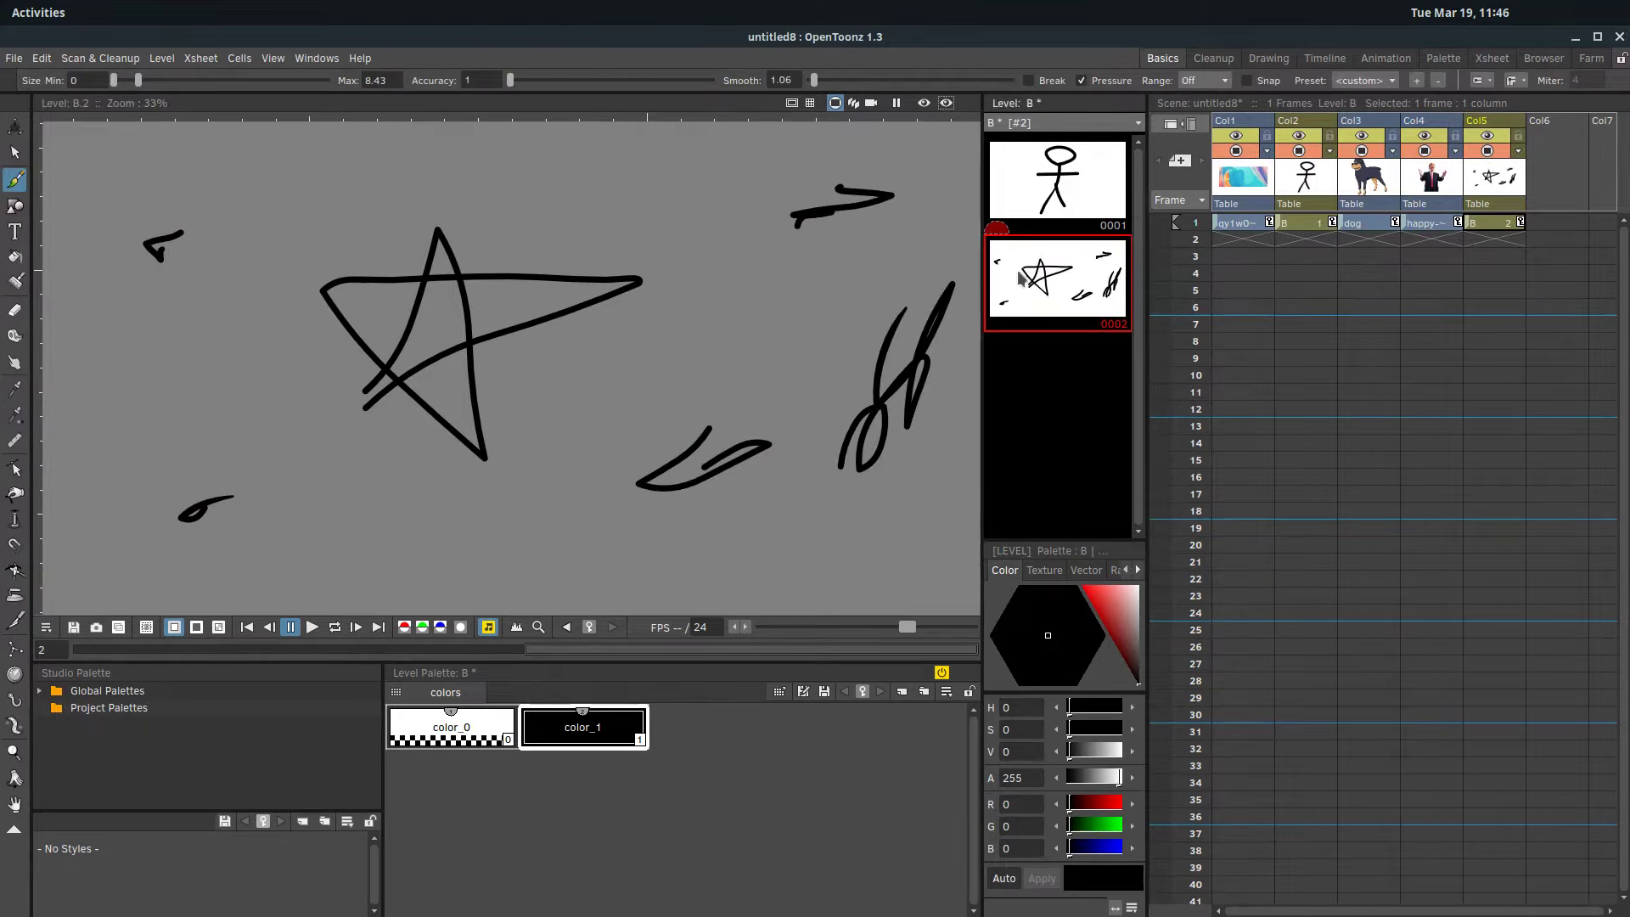
Step: Move the whole Col5 star and scribble drawing with the Animate tool to about 29.4 mm E/W and 69.67 mm N/S
{"action": "left_click", "coordinate": [1489, 225]}
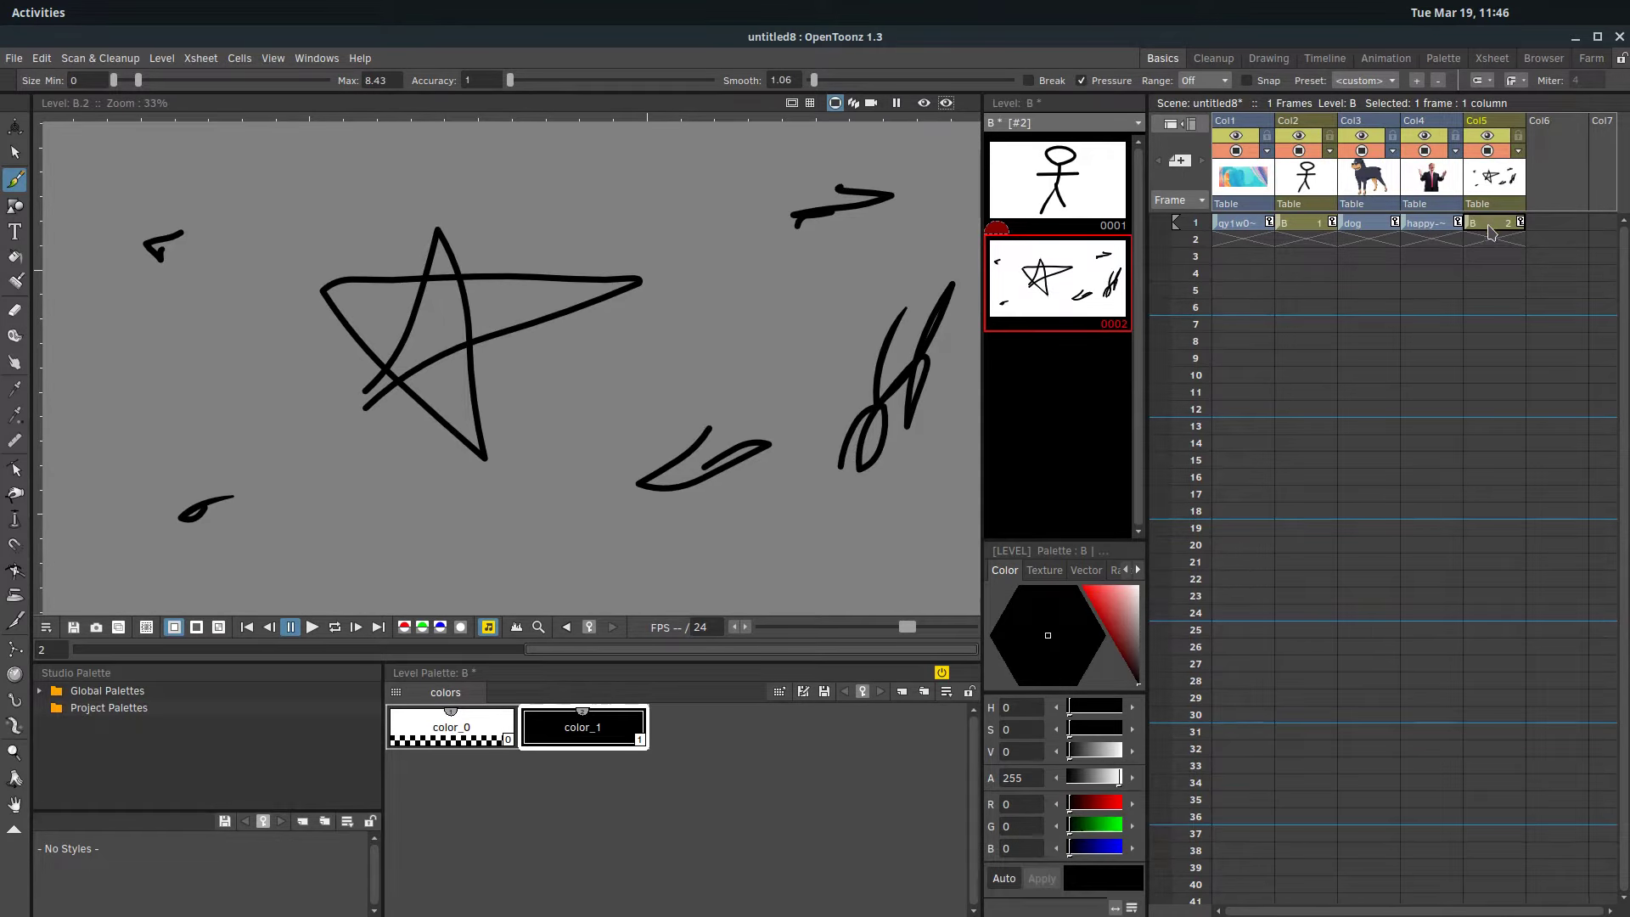
{"action": "left_click", "coordinate": [1489, 225]}
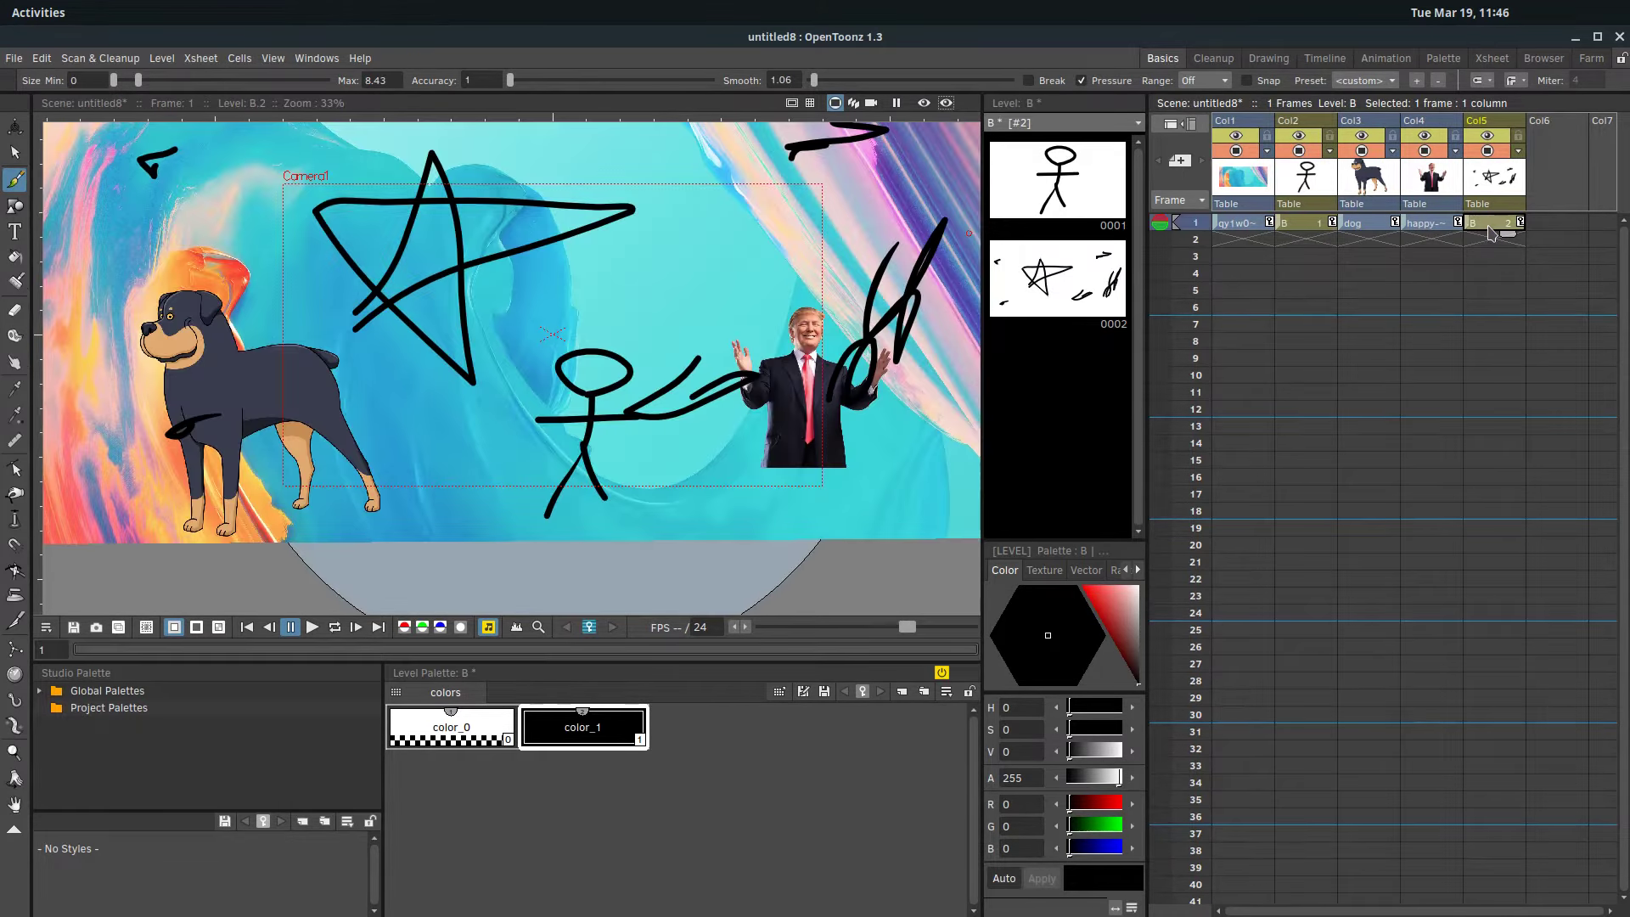
{"action": "left_click", "coordinate": [14, 127]}
{"action": "mouse_move", "coordinate": [567, 296]}
{"action": "left_mouse_down"}
{"action": "mouse_move", "coordinate": [499, 332]}
{"action": "mouse_move", "coordinate": [578, 457]}
{"action": "mouse_move", "coordinate": [518, 344]}
{"action": "mouse_move", "coordinate": [485, 377]}
{"action": "mouse_move", "coordinate": [429, 388]}
{"action": "mouse_move", "coordinate": [525, 372]}
{"action": "mouse_move", "coordinate": [566, 329]}
{"action": "mouse_move", "coordinate": [586, 340]}
{"action": "mouse_move", "coordinate": [459, 326]}
{"action": "mouse_move", "coordinate": [93, 424]}
{"action": "mouse_move", "coordinate": [704, 397]}
{"action": "mouse_move", "coordinate": [433, 271]}
{"action": "left_mouse_up"}
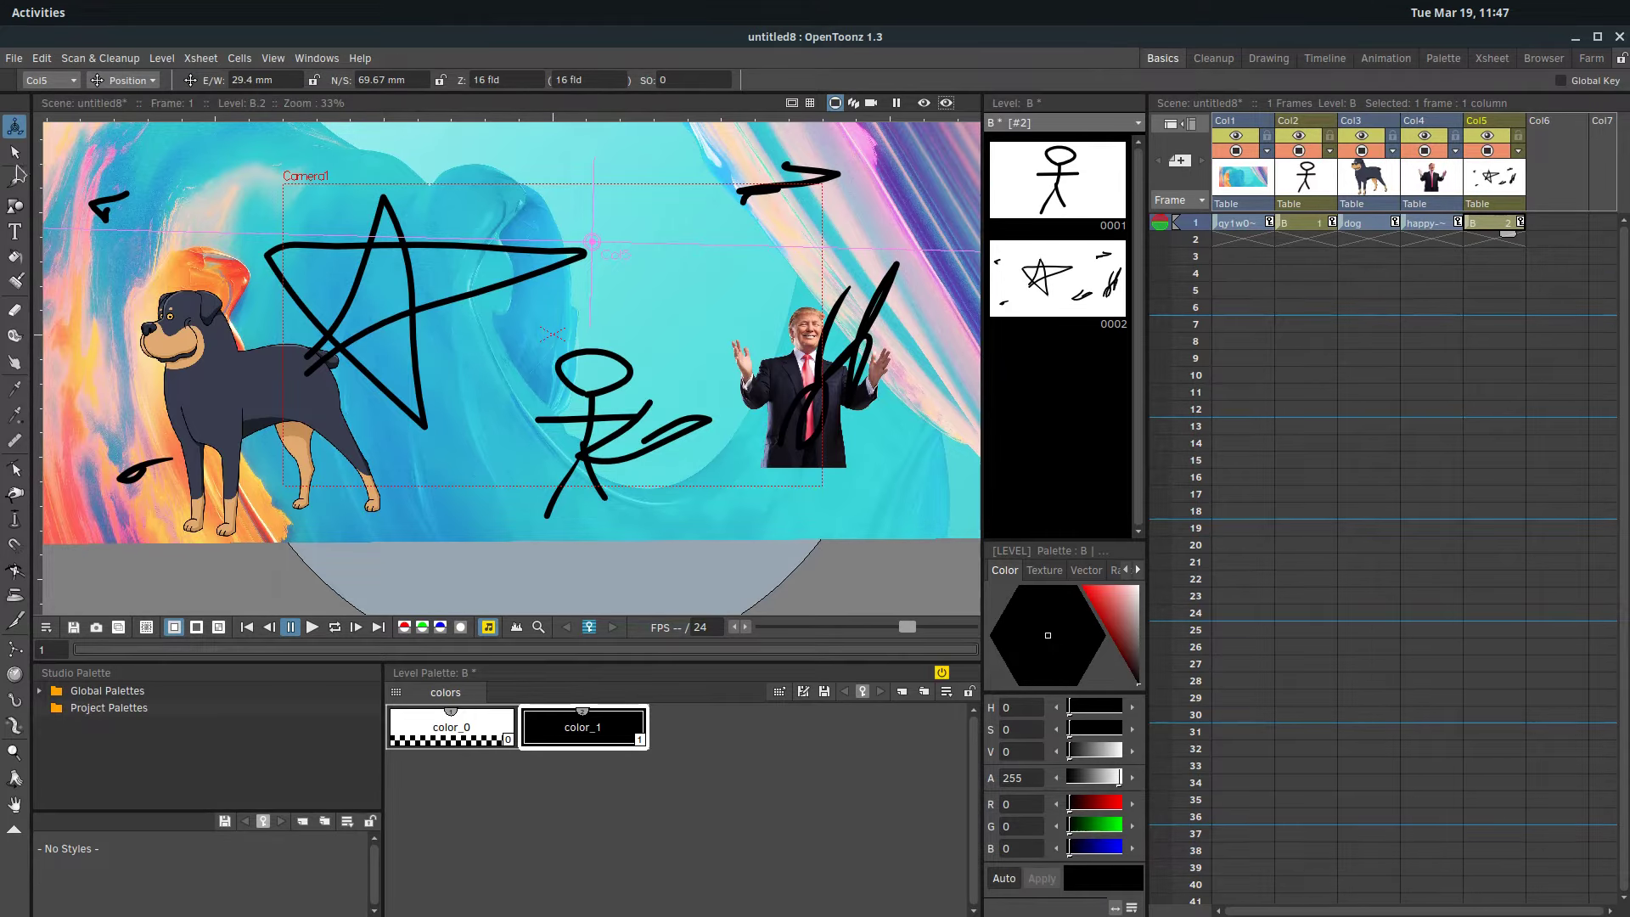
Step: Select only the small scribble above the dog in Col5's drawing and move it closer to the star
{"action": "left_click", "coordinate": [14, 152]}
{"action": "left_click", "coordinate": [101, 200]}
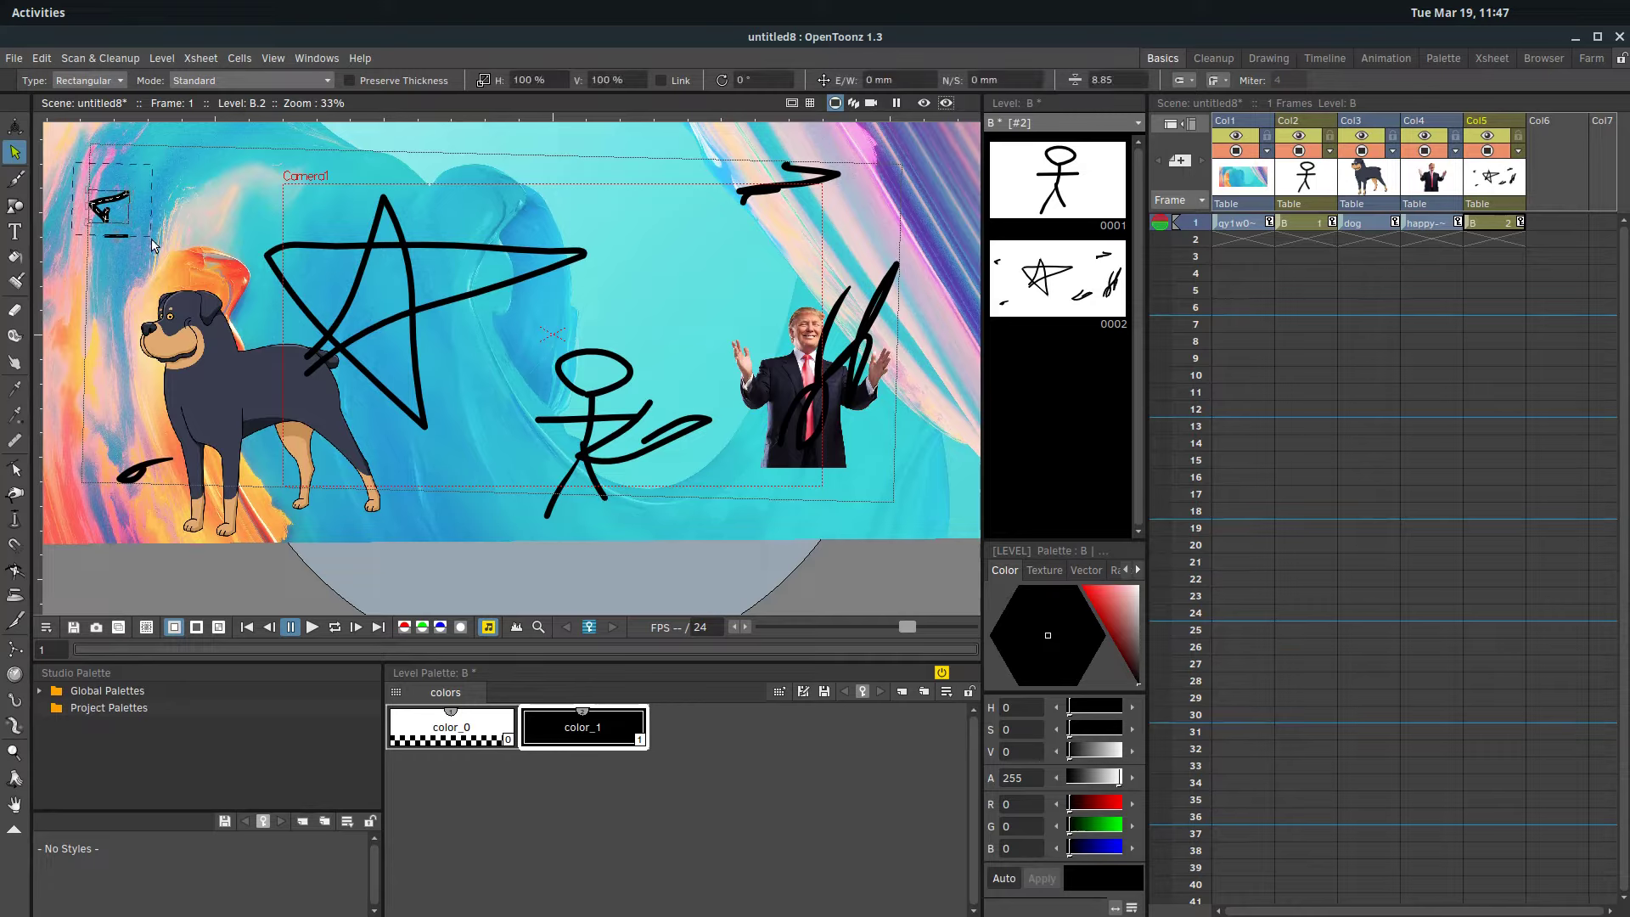
{"action": "left_click_drag", "start_coordinate": [114, 197], "coordinate": [236, 204]}
Step: Move the arrow-like scribble to just above the stick figure and the scribble beside the dog's legs to the camera frame's upper edge
{"action": "left_click", "coordinate": [686, 158]}
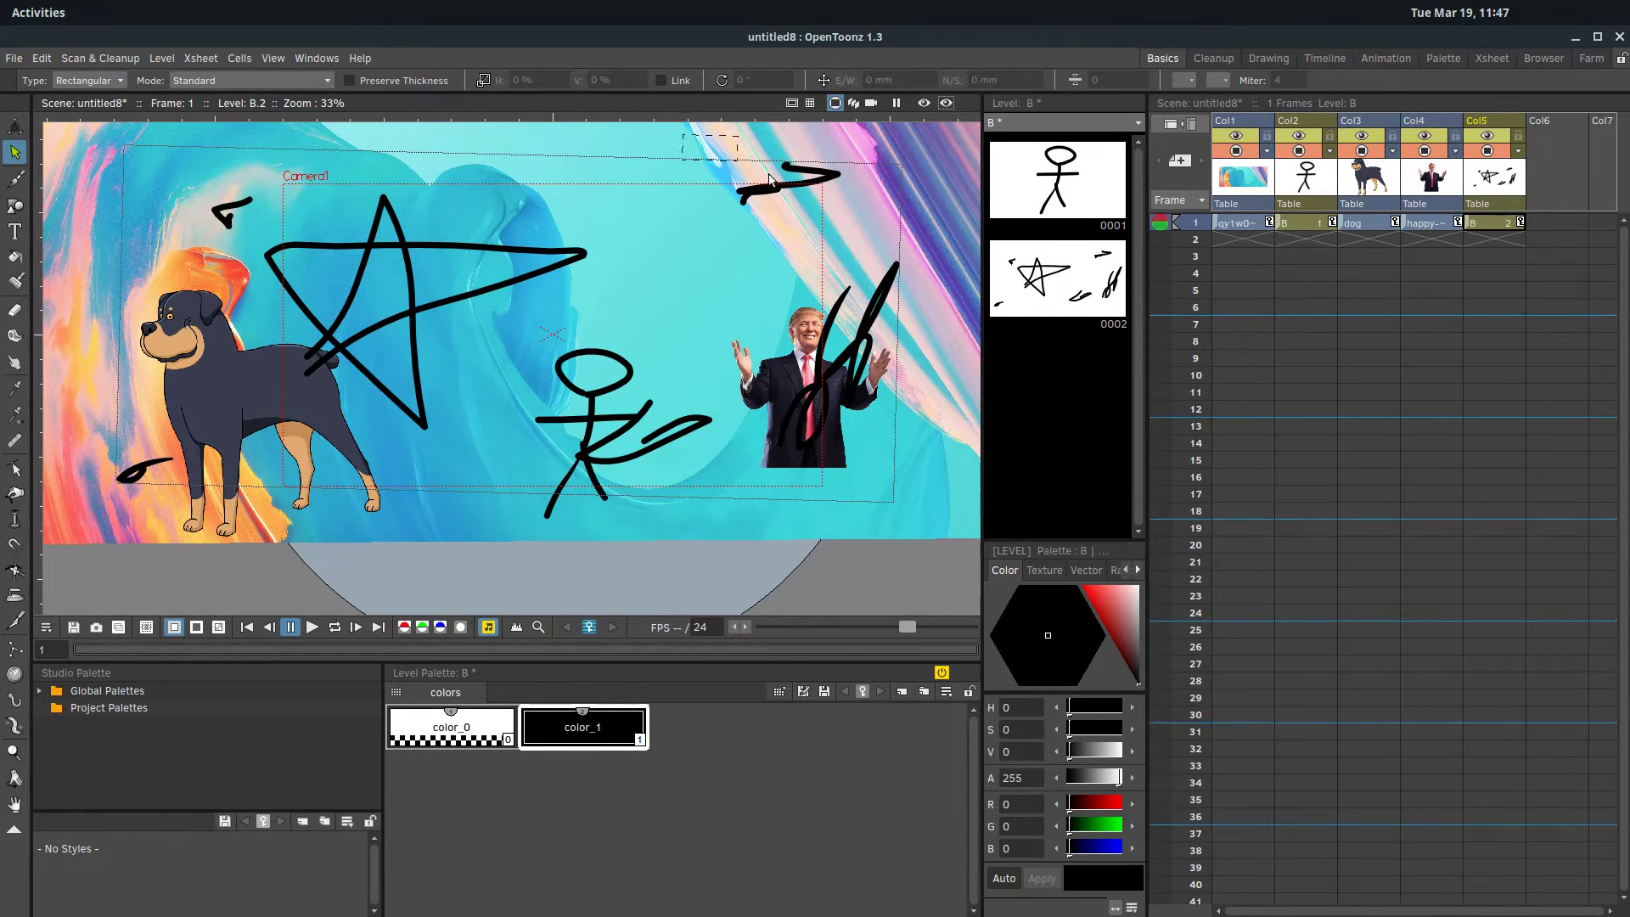
{"action": "left_click_drag", "start_coordinate": [770, 180], "coordinate": [866, 231]}
{"action": "mouse_move", "coordinate": [807, 180]}
{"action": "left_mouse_down"}
{"action": "mouse_move", "coordinate": [672, 300]}
{"action": "mouse_move", "coordinate": [690, 288]}
{"action": "left_mouse_up"}
{"action": "left_click_drag", "start_coordinate": [91, 438], "coordinate": [201, 514]}
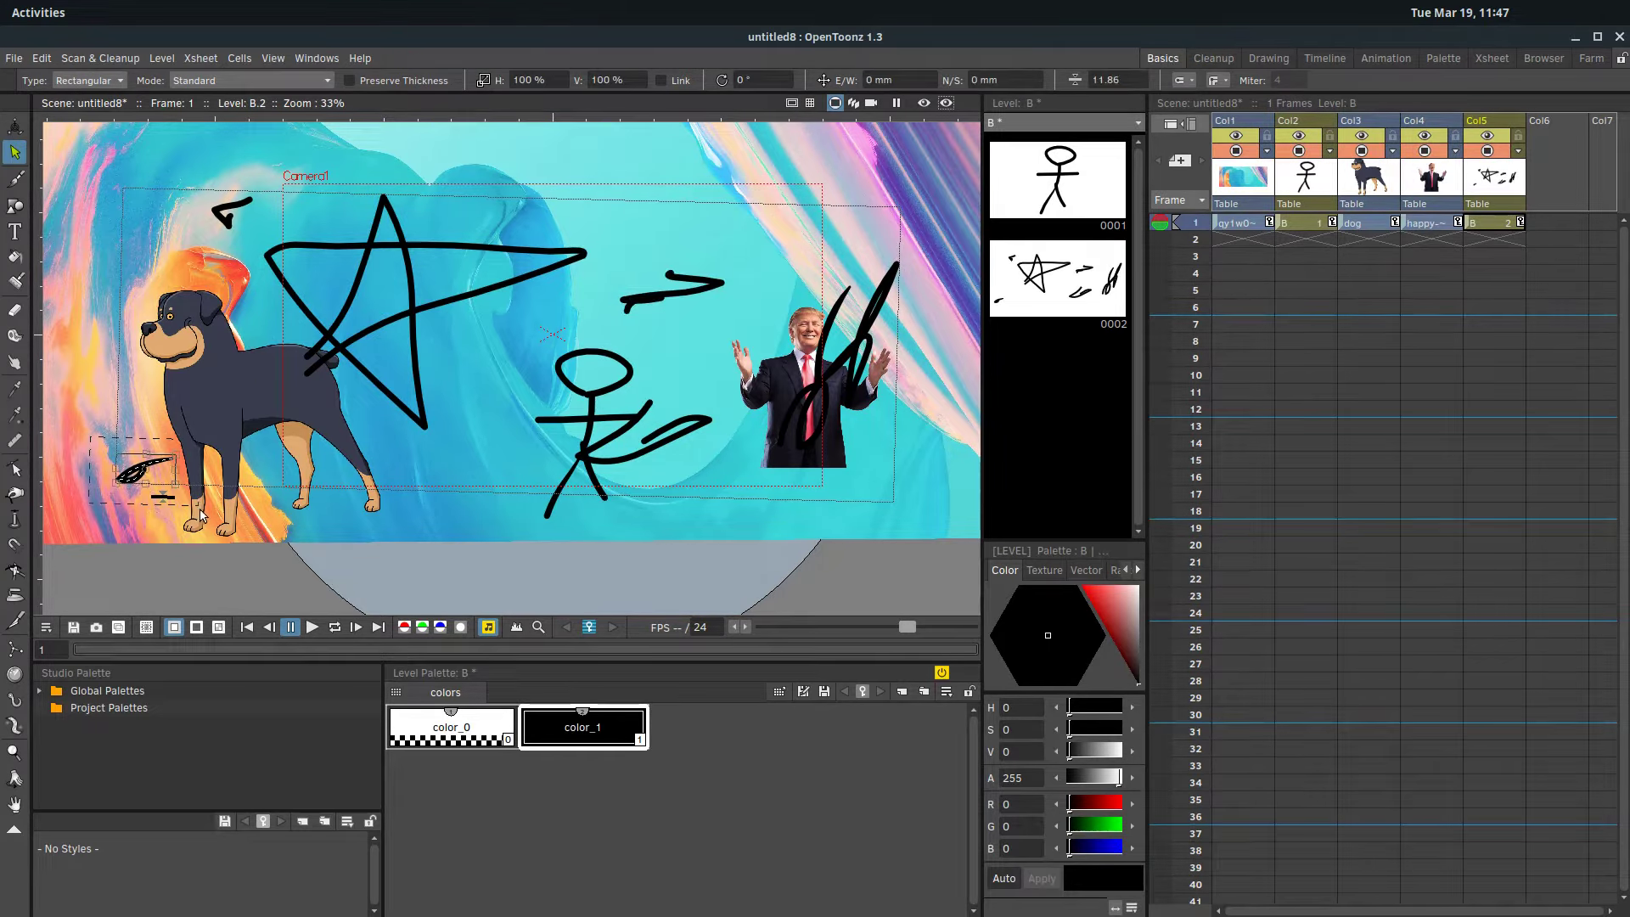
{"action": "mouse_move", "coordinate": [157, 461]}
{"action": "left_mouse_down"}
{"action": "mouse_move", "coordinate": [251, 282]}
{"action": "mouse_move", "coordinate": [666, 161]}
{"action": "mouse_move", "coordinate": [600, 165]}
{"action": "left_mouse_up"}
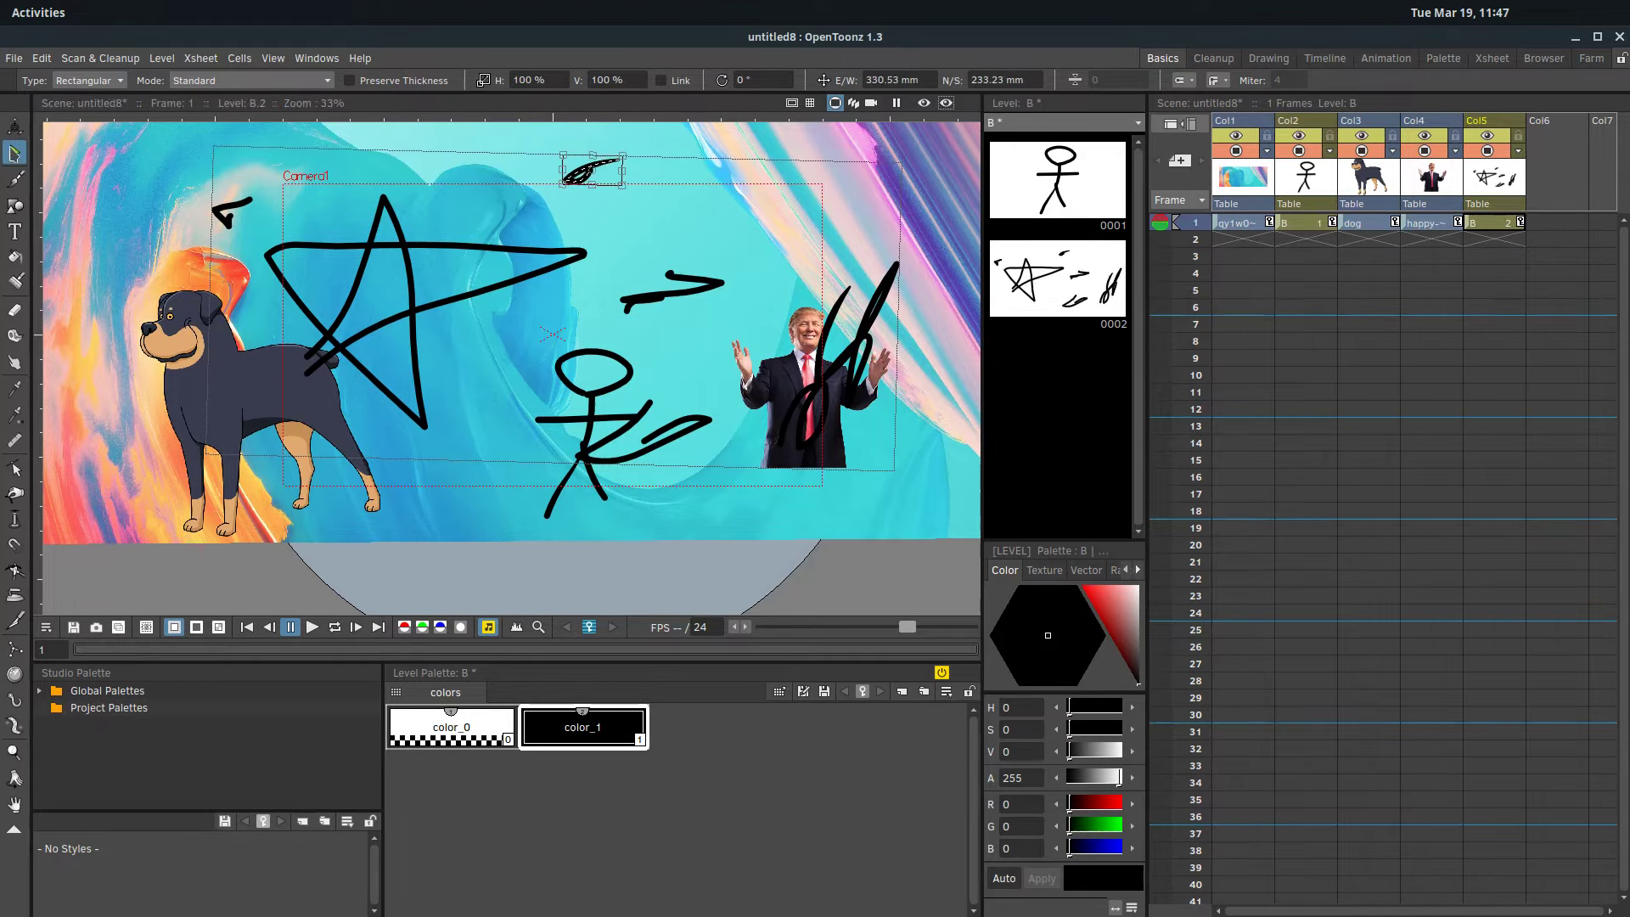
Step: Select the small scribble between the dog and the star in Col5's drawing and delete it
{"action": "left_click", "coordinate": [19, 129]}
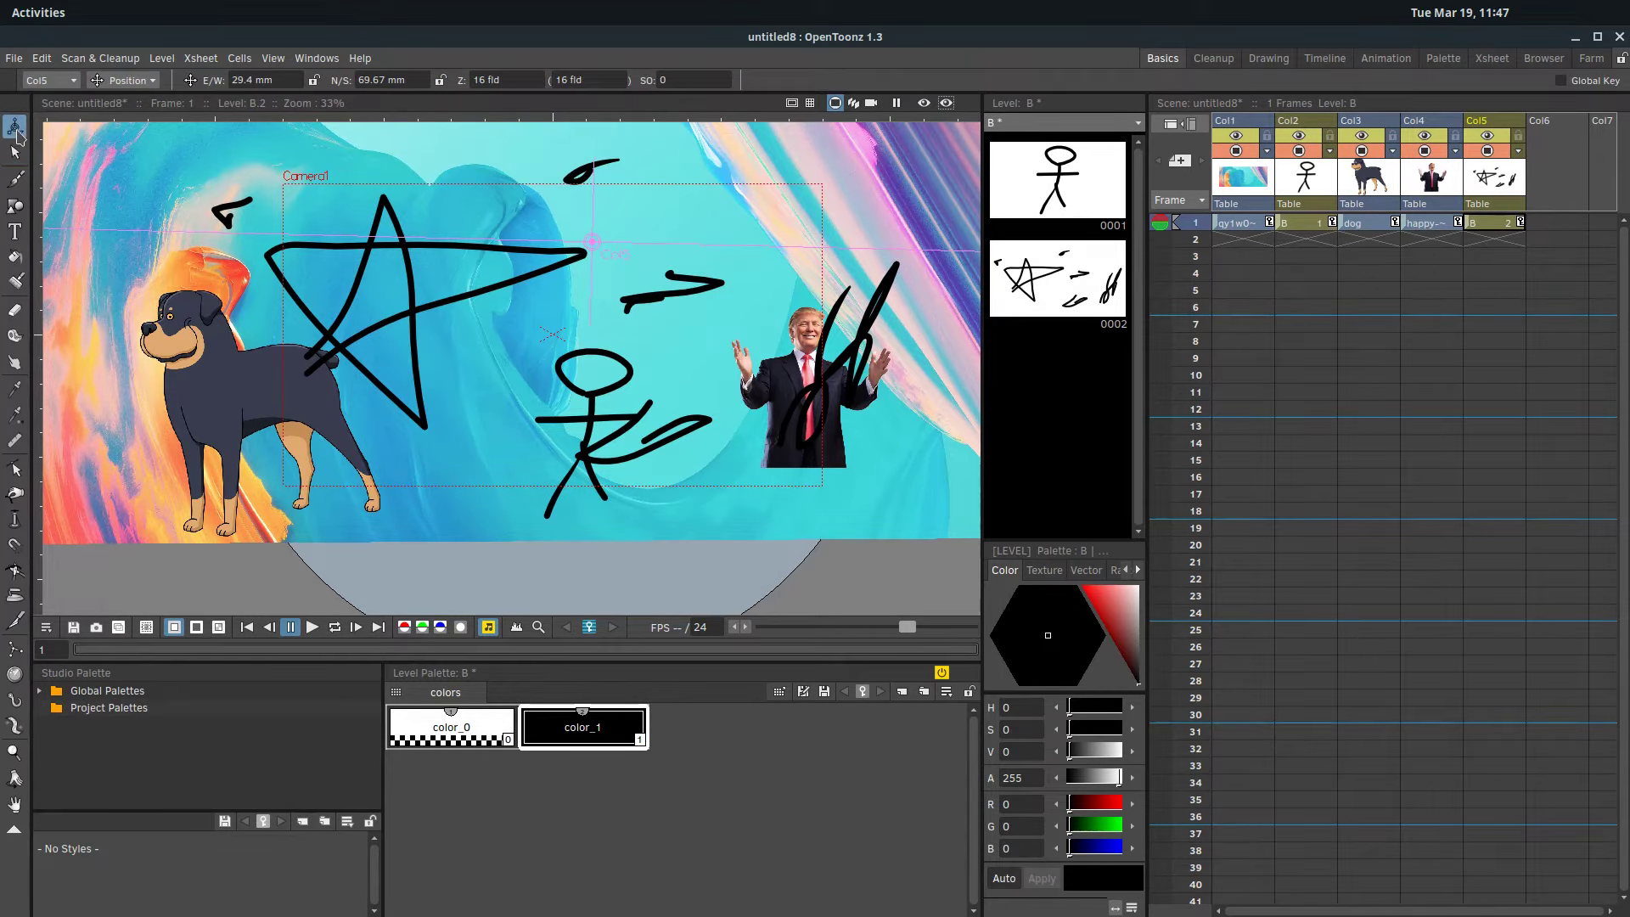
{"action": "left_click", "coordinate": [14, 153]}
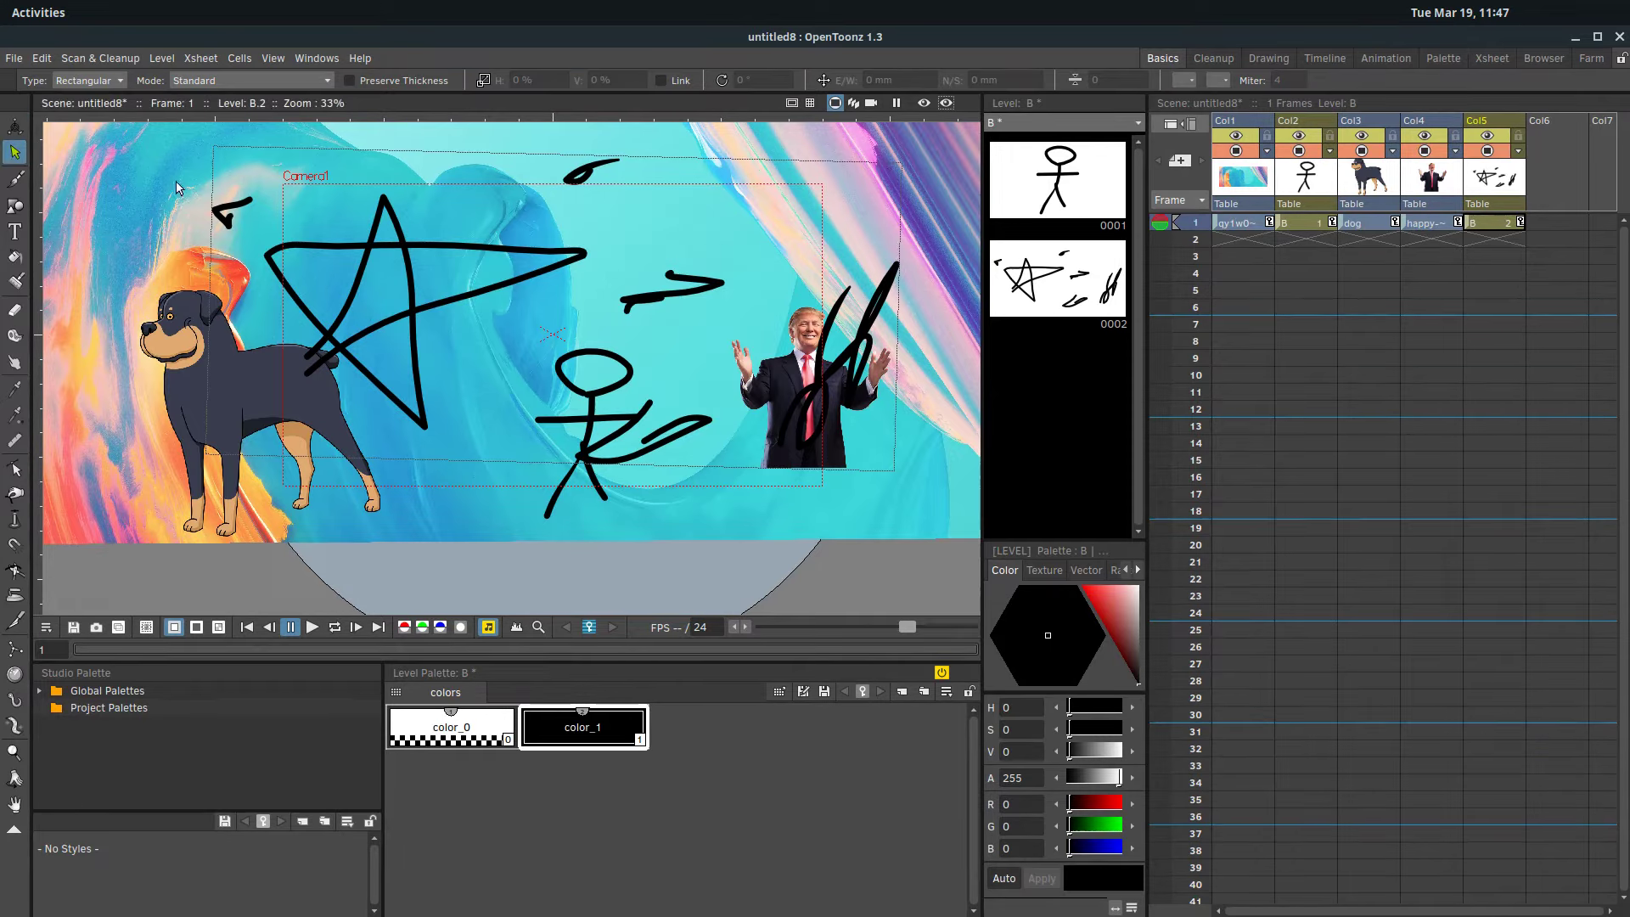
{"action": "mouse_move", "coordinate": [168, 176]}
{"action": "left_mouse_down"}
{"action": "mouse_move", "coordinate": [275, 240]}
{"action": "mouse_move", "coordinate": [255, 200]}
{"action": "mouse_move", "coordinate": [373, 142]}
{"action": "mouse_move", "coordinate": [585, 220]}
{"action": "mouse_move", "coordinate": [558, 416]}
{"action": "mouse_move", "coordinate": [212, 326]}
{"action": "mouse_move", "coordinate": [232, 163]}
{"action": "left_mouse_up"}
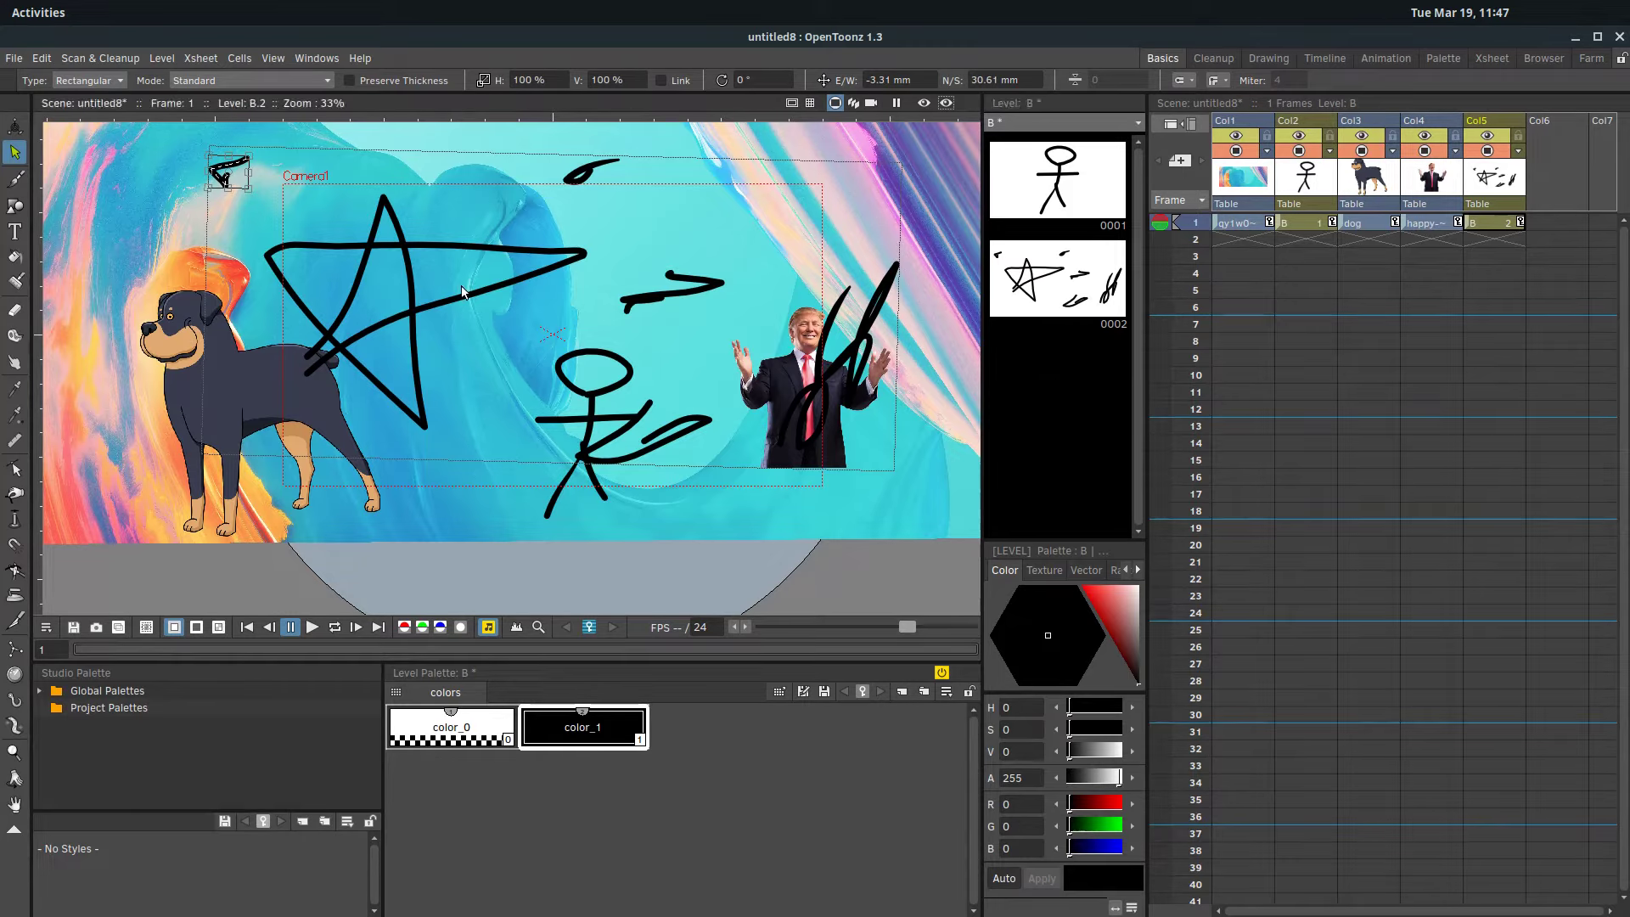
{"action": "key", "text": "Delete"}
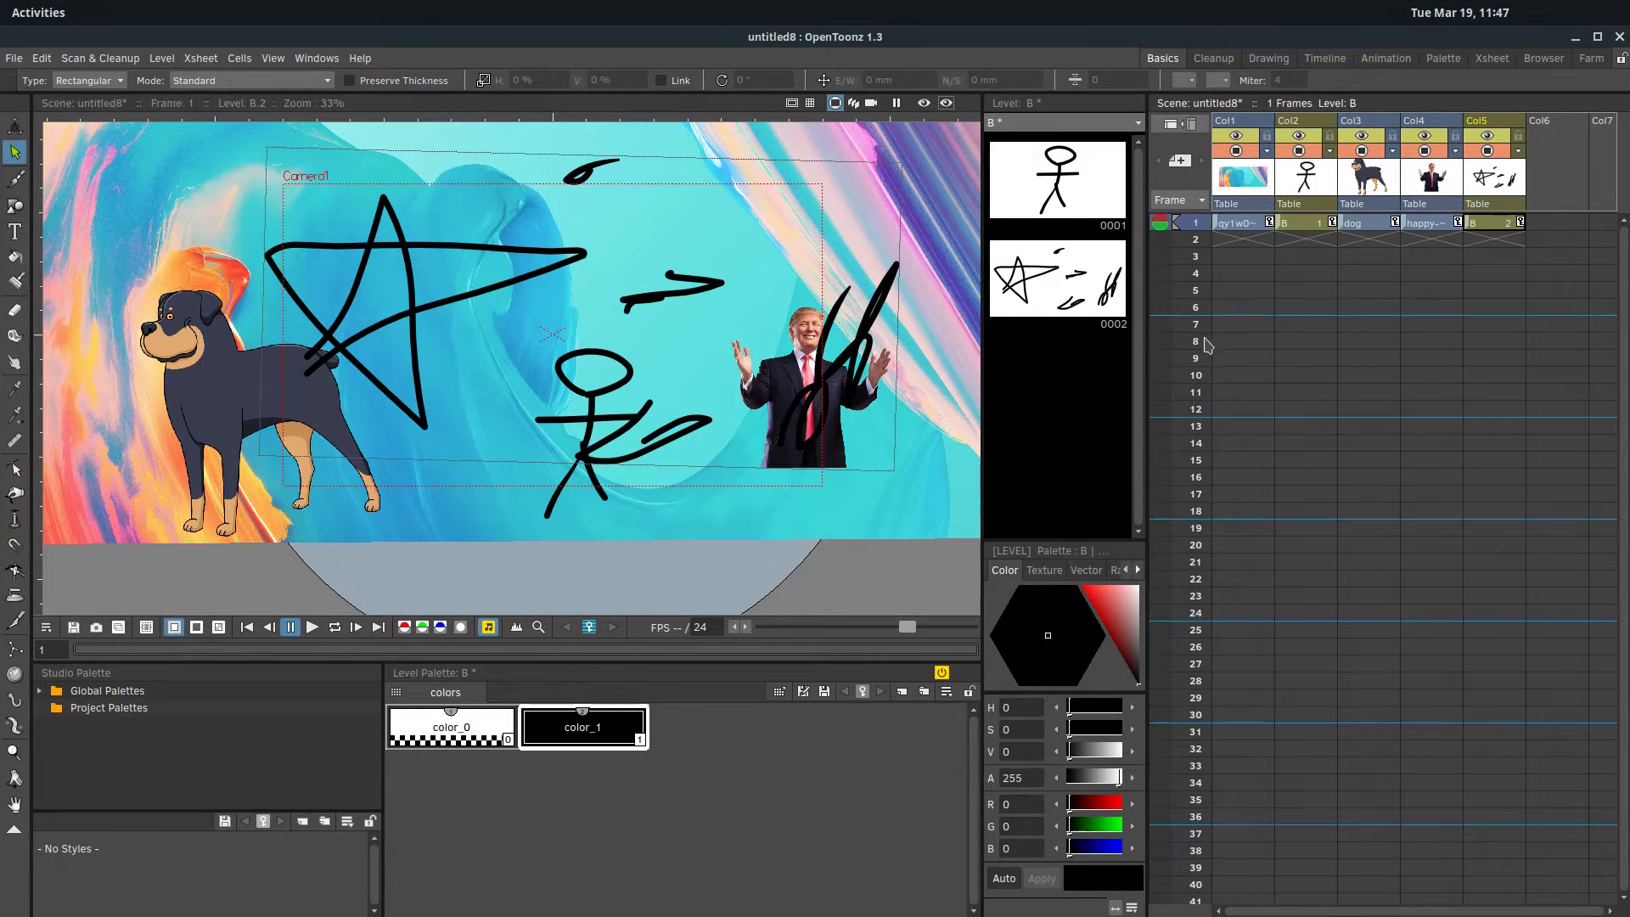
Step: Brush a short angled stroke as drawing 3 of level B and place it in frame 1 of Col6
{"action": "left_click", "coordinate": [1036, 410]}
{"action": "key", "text": "b"}
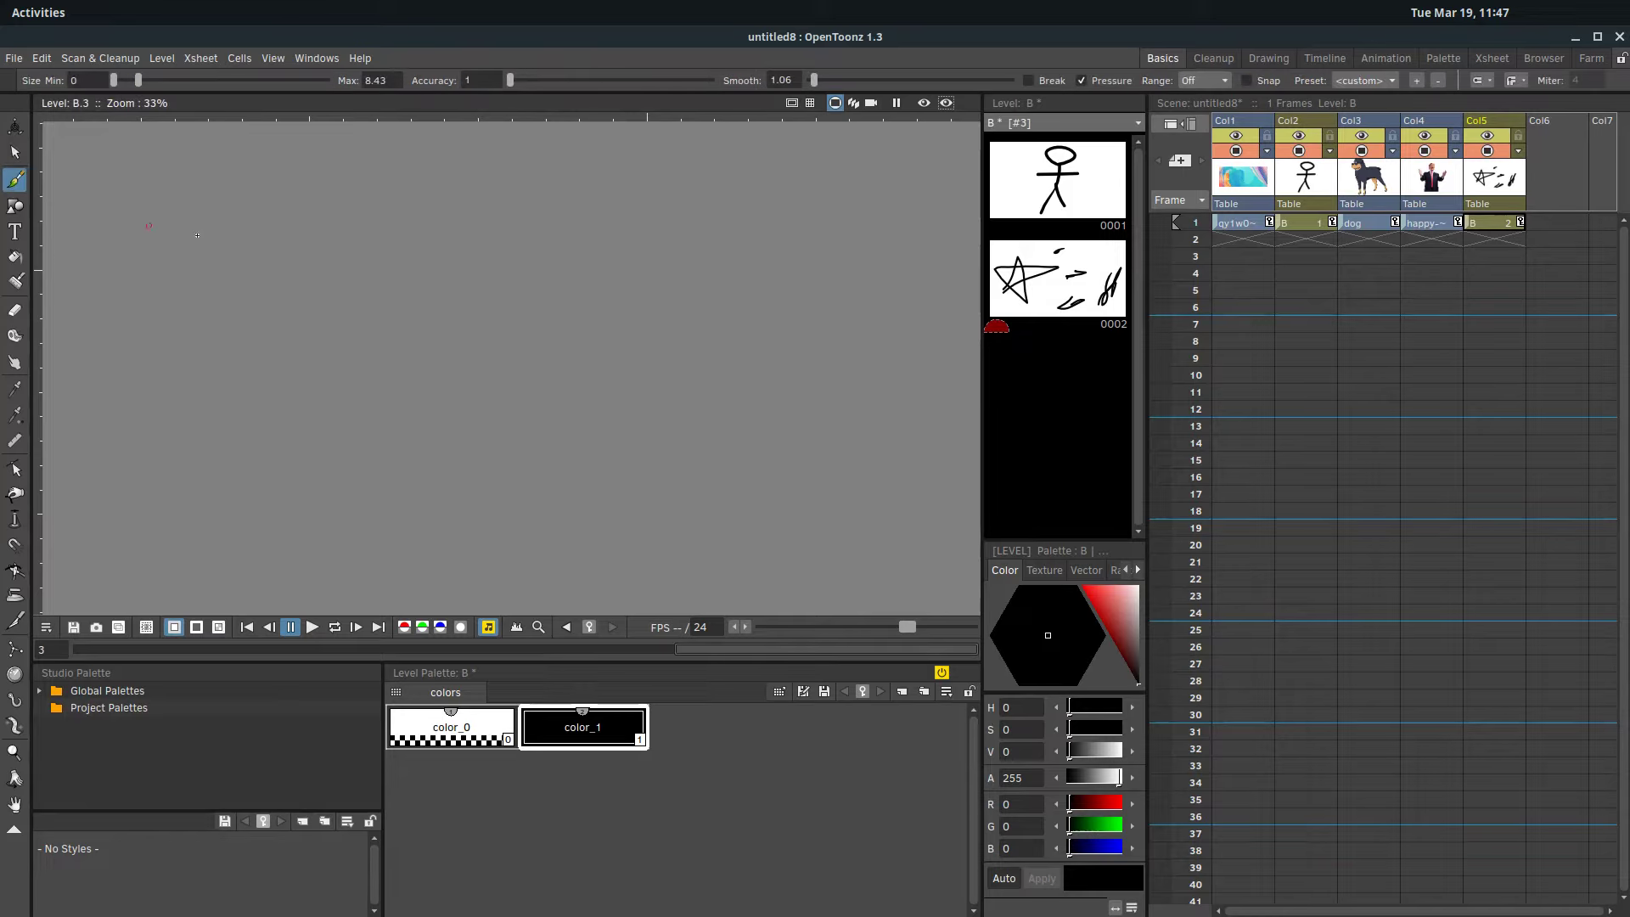
{"action": "mouse_move", "coordinate": [196, 235]}
{"action": "left_mouse_down"}
{"action": "mouse_move", "coordinate": [200, 196]}
{"action": "mouse_move", "coordinate": [246, 223]}
{"action": "left_mouse_up"}
{"action": "left_click", "coordinate": [1043, 285]}
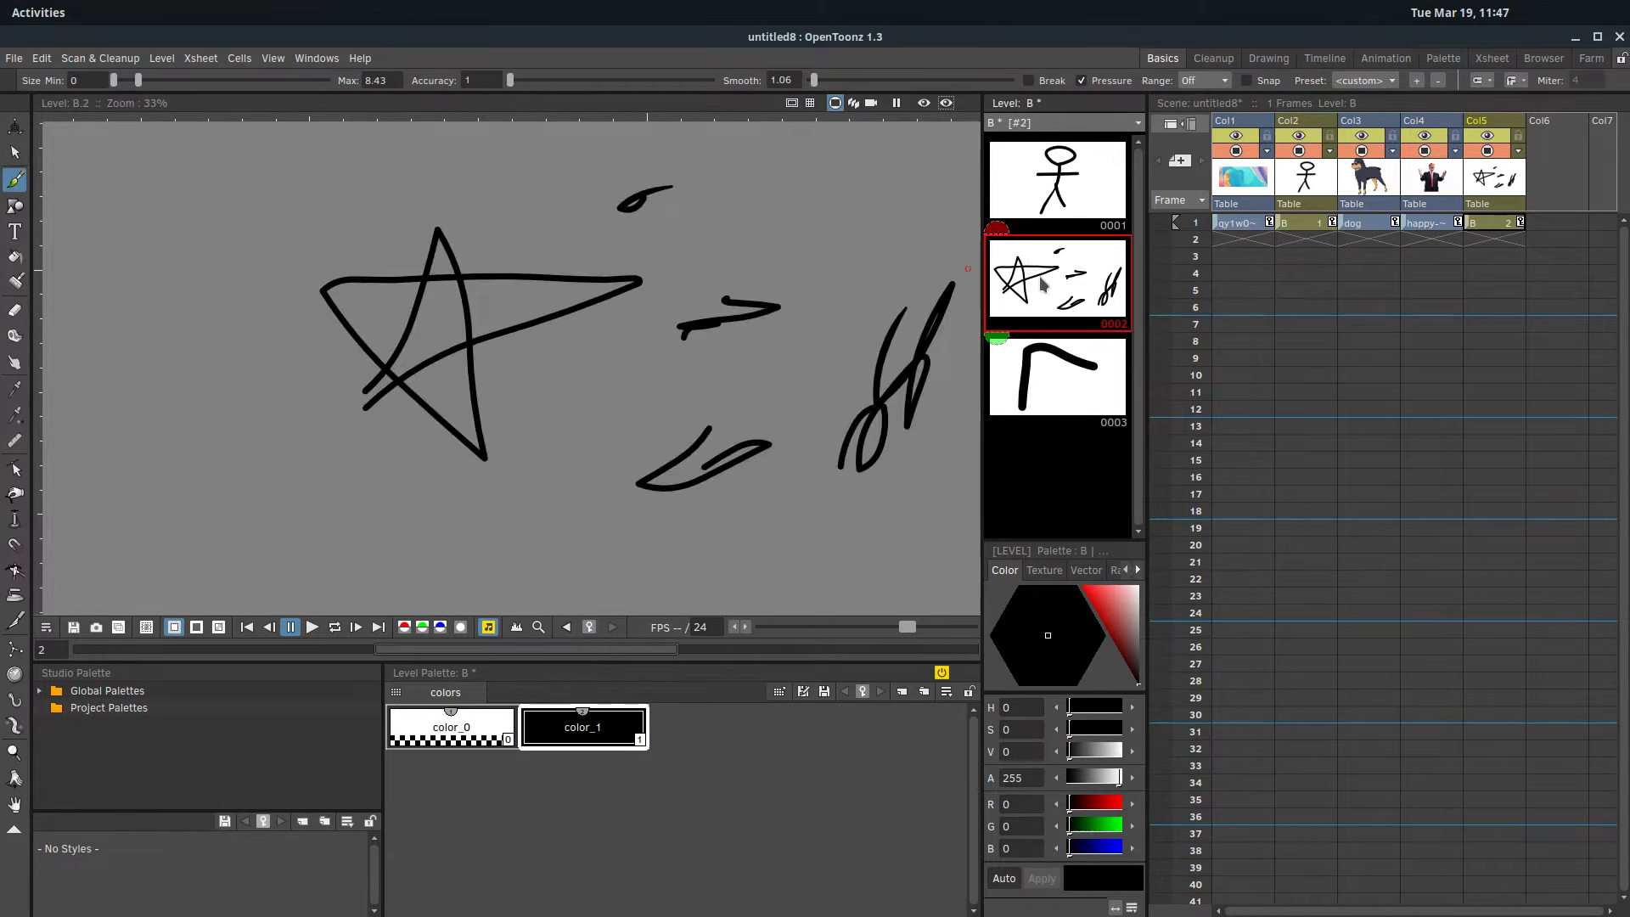
{"action": "left_click_drag", "start_coordinate": [1038, 378], "coordinate": [1549, 225]}
{"action": "left_click", "coordinate": [1549, 225]}
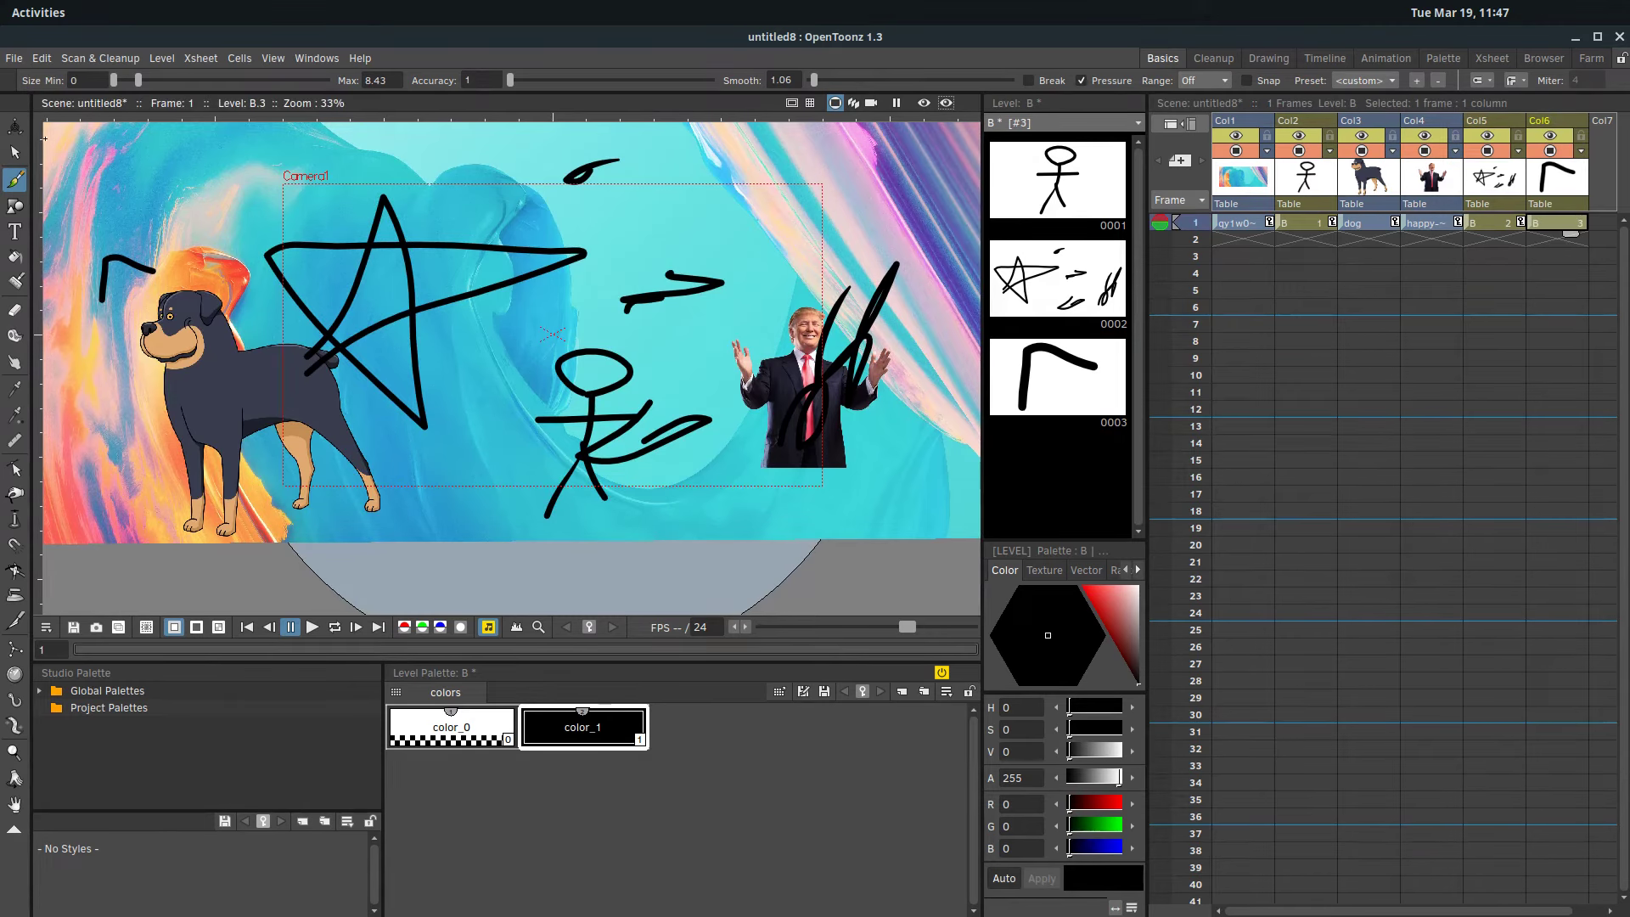
Step: Move the Col6 angled stroke with the Animate tool to about 97.79 mm E/W and 72.23 mm N/S
{"action": "left_click", "coordinate": [14, 125]}
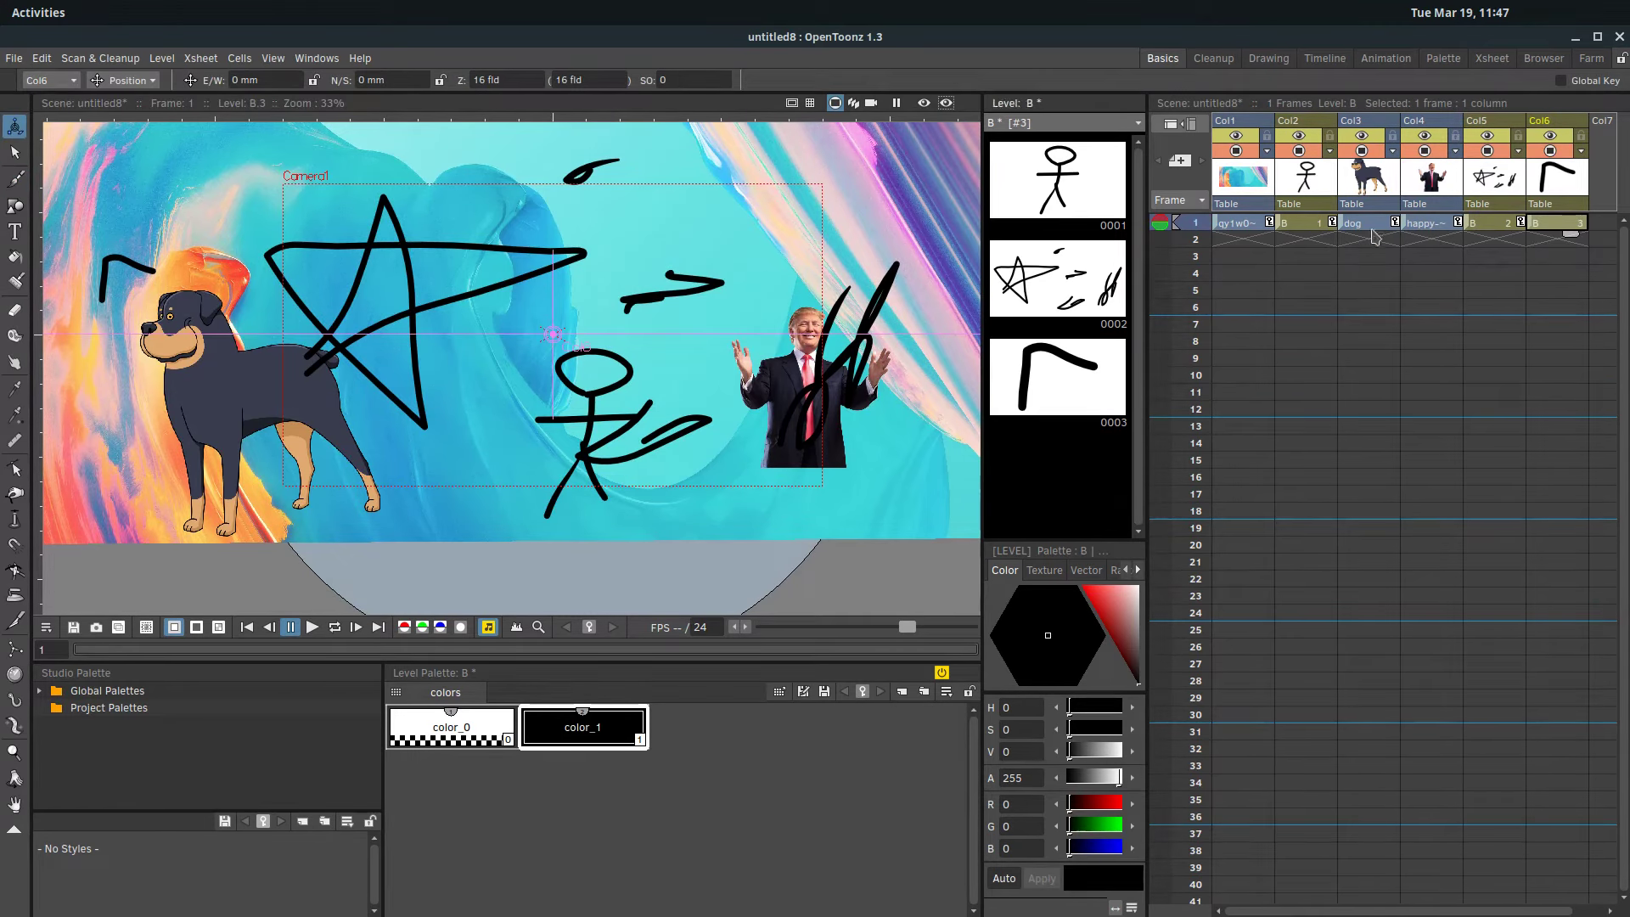
{"action": "mouse_move", "coordinate": [351, 303]}
{"action": "left_mouse_down"}
{"action": "mouse_move", "coordinate": [571, 290]}
{"action": "mouse_move", "coordinate": [457, 243]}
{"action": "mouse_move", "coordinate": [728, 171]}
{"action": "mouse_move", "coordinate": [746, 512]}
{"action": "mouse_move", "coordinate": [494, 275]}
{"action": "mouse_move", "coordinate": [479, 218]}
{"action": "left_mouse_up"}
{"action": "left_click_drag", "start_coordinate": [404, 372], "coordinate": [406, 346]}
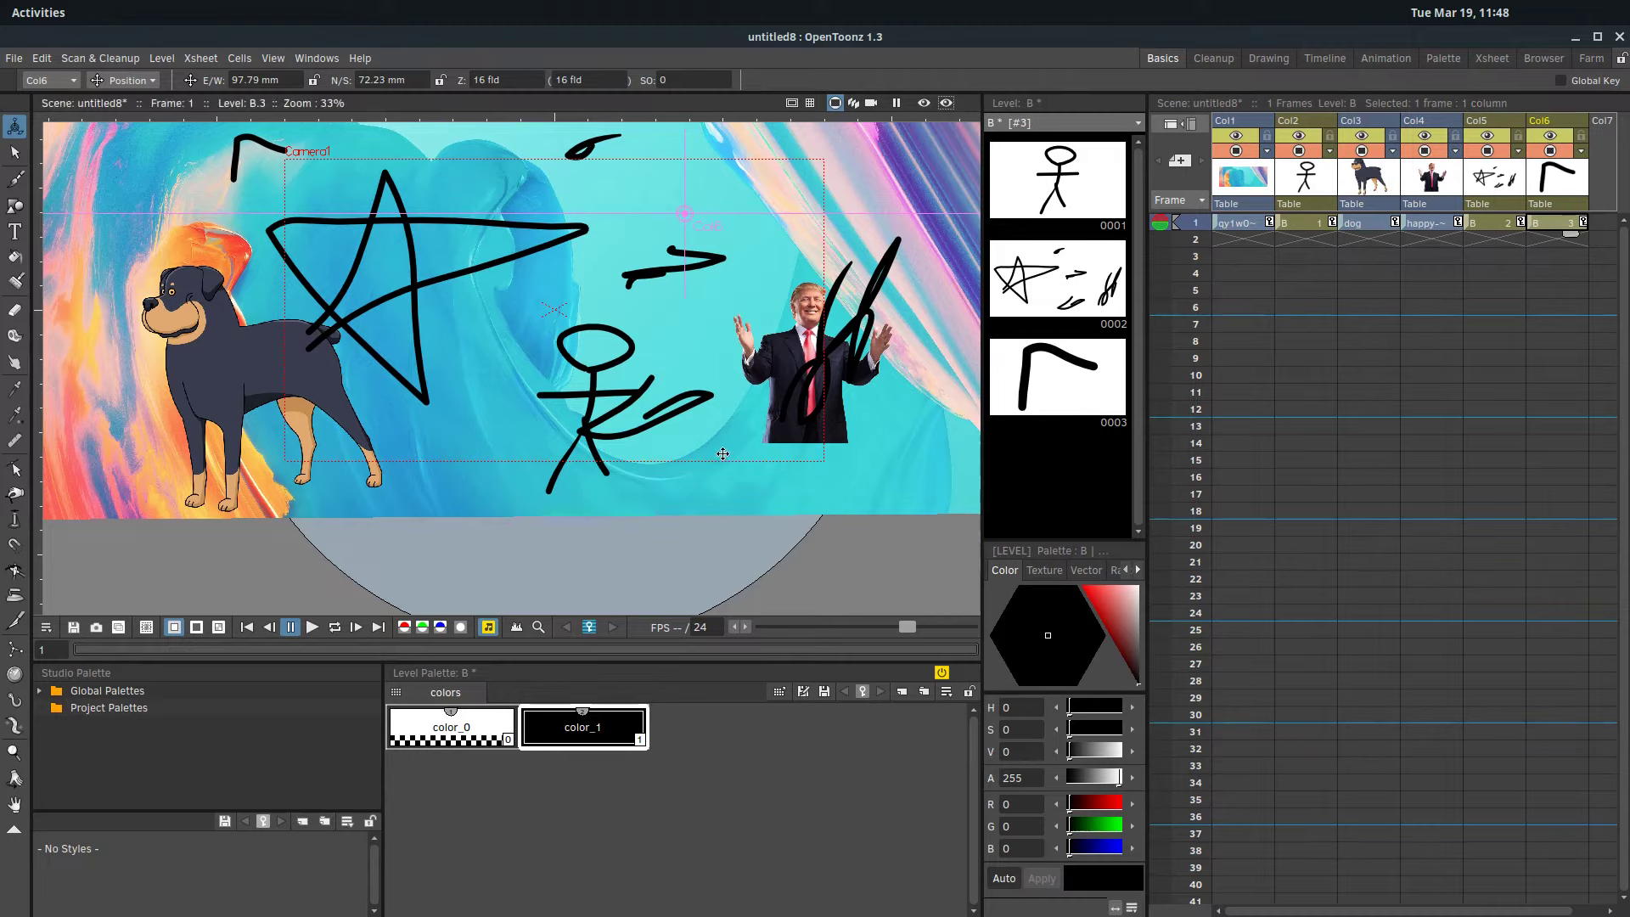
Step: Select the dog image in Col3 and review its Level Settings without changing them
{"action": "left_click", "coordinate": [15, 153]}
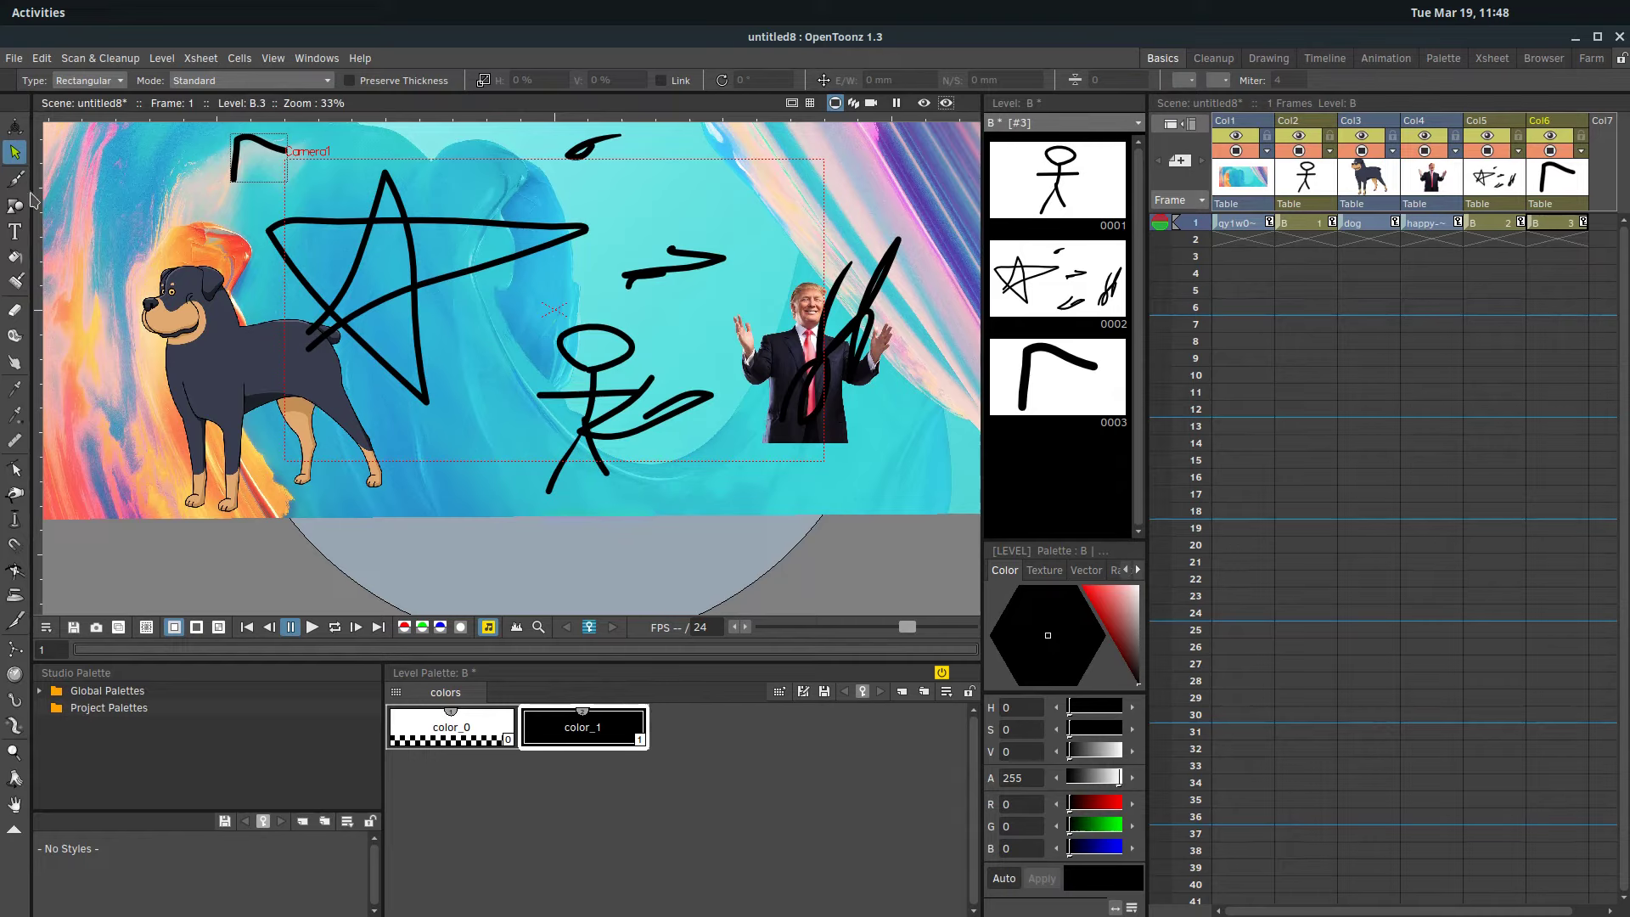
{"action": "left_click", "coordinate": [1374, 223]}
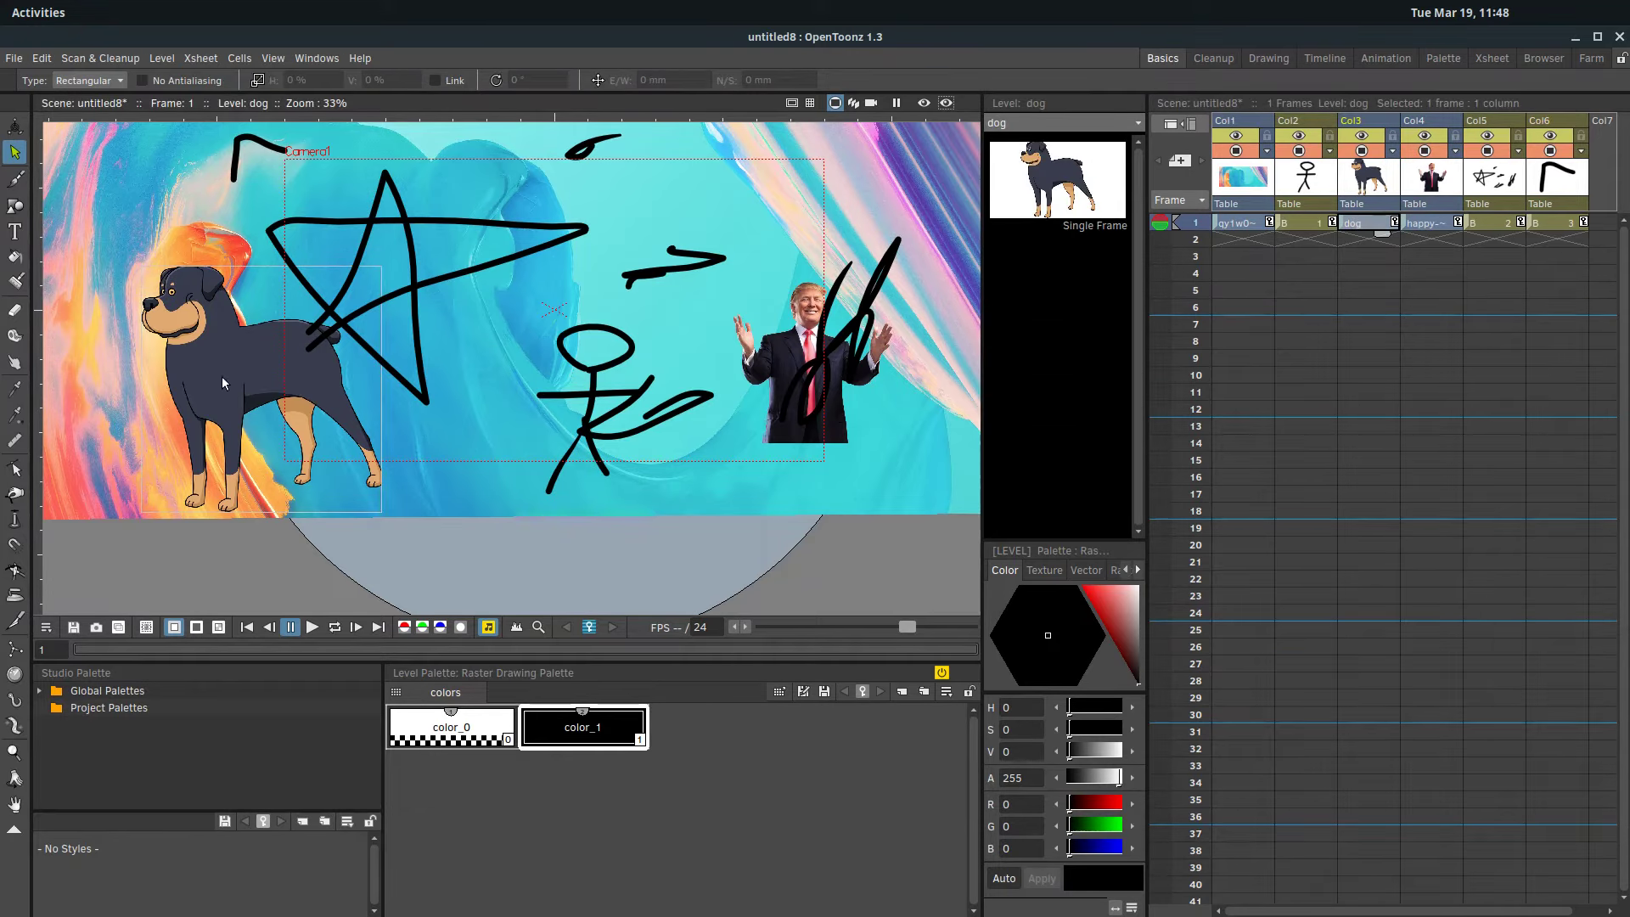
{"action": "left_click", "coordinate": [163, 59]}
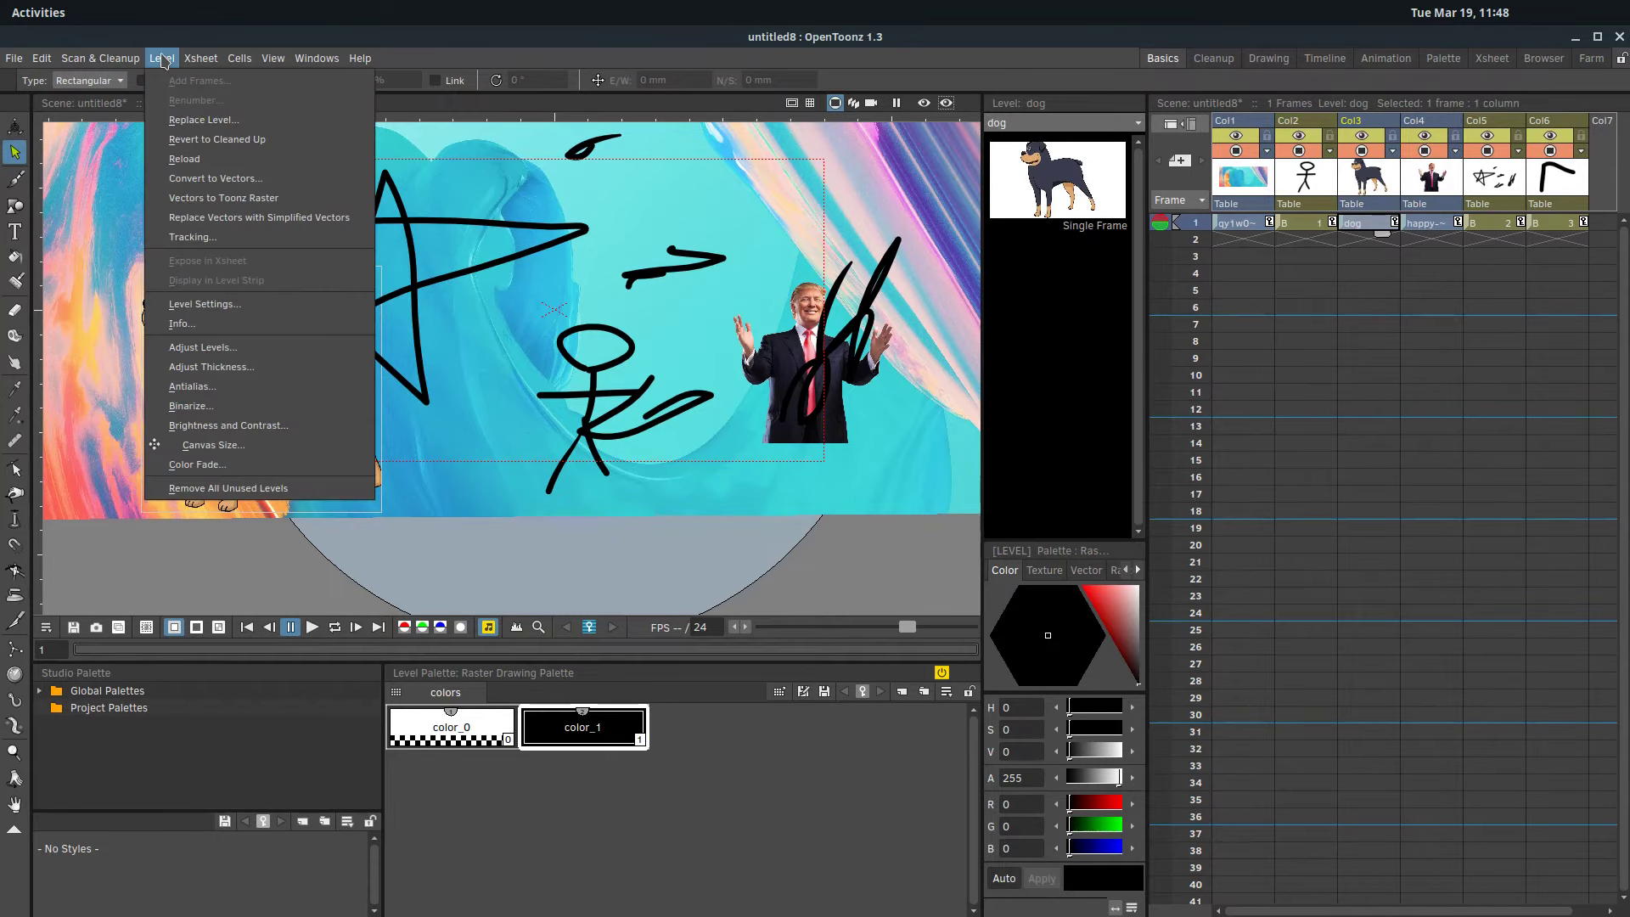
{"action": "left_click", "coordinate": [183, 305]}
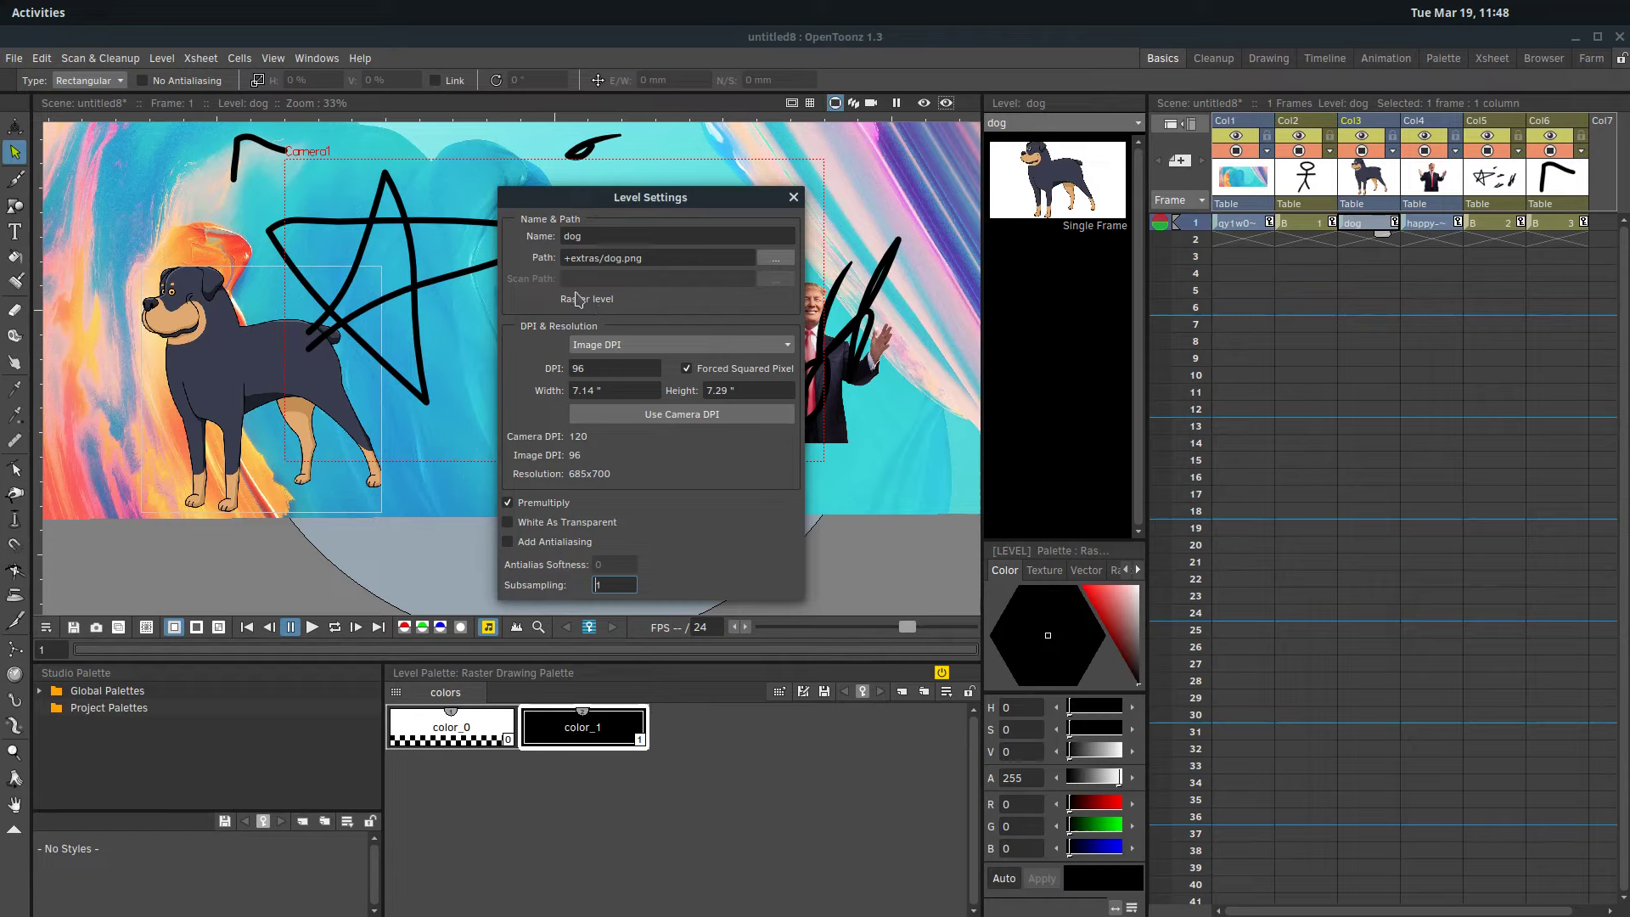
{"action": "left_click", "coordinate": [793, 196]}
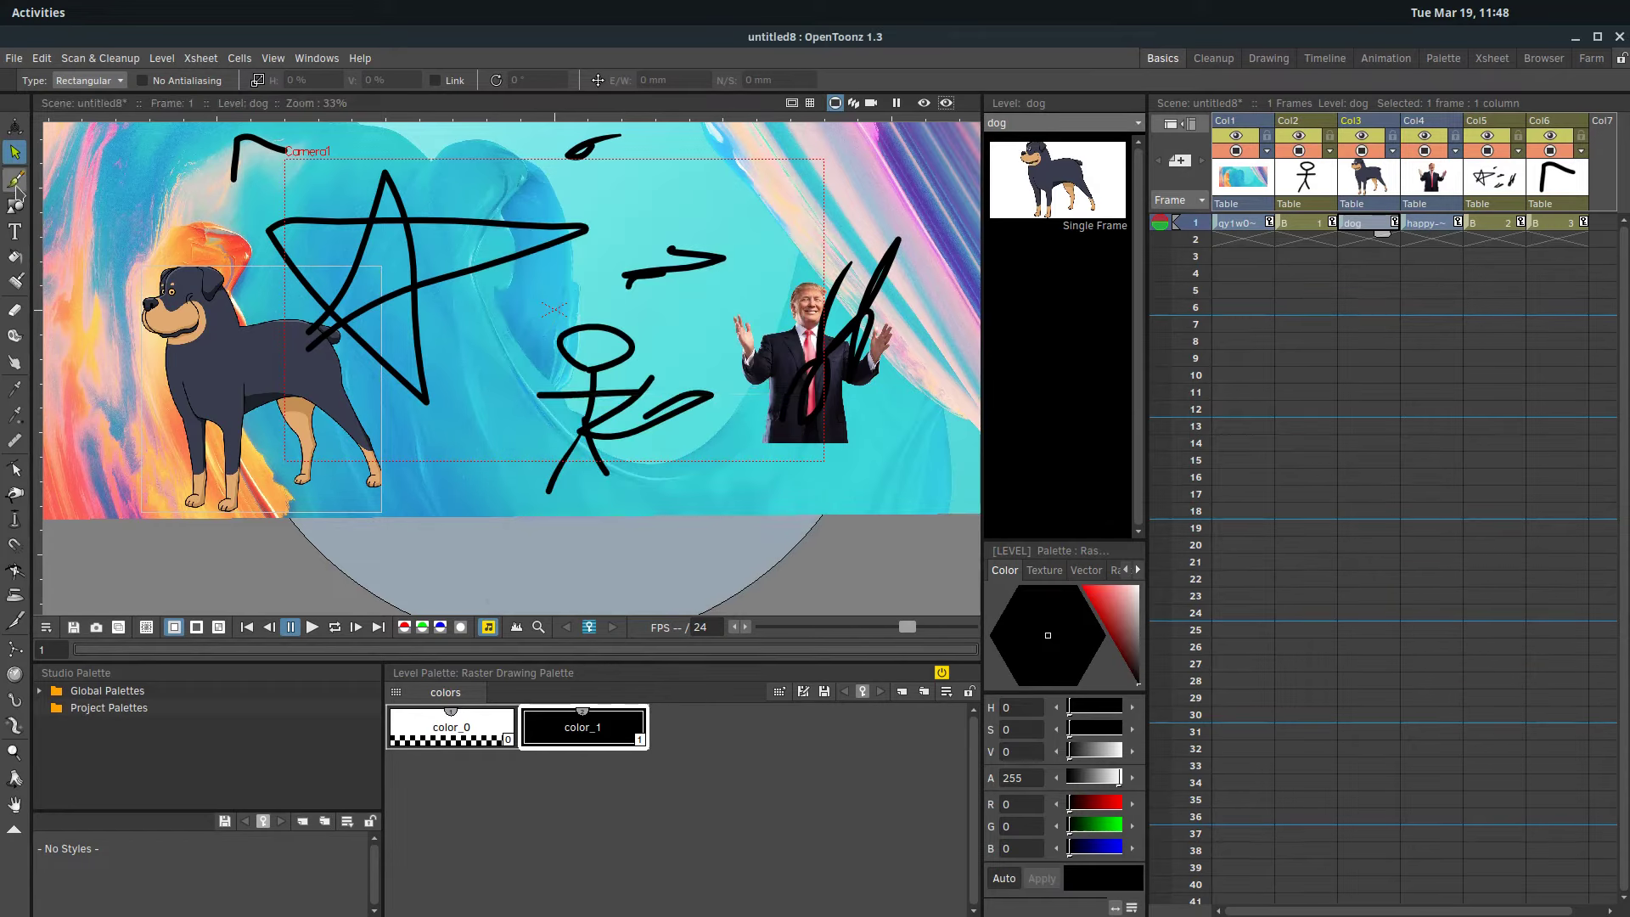
Step: Check the Brush and Fill tools on the dog level, and view the happy-open-hands level and level B on their own
{"action": "left_click", "coordinate": [14, 180]}
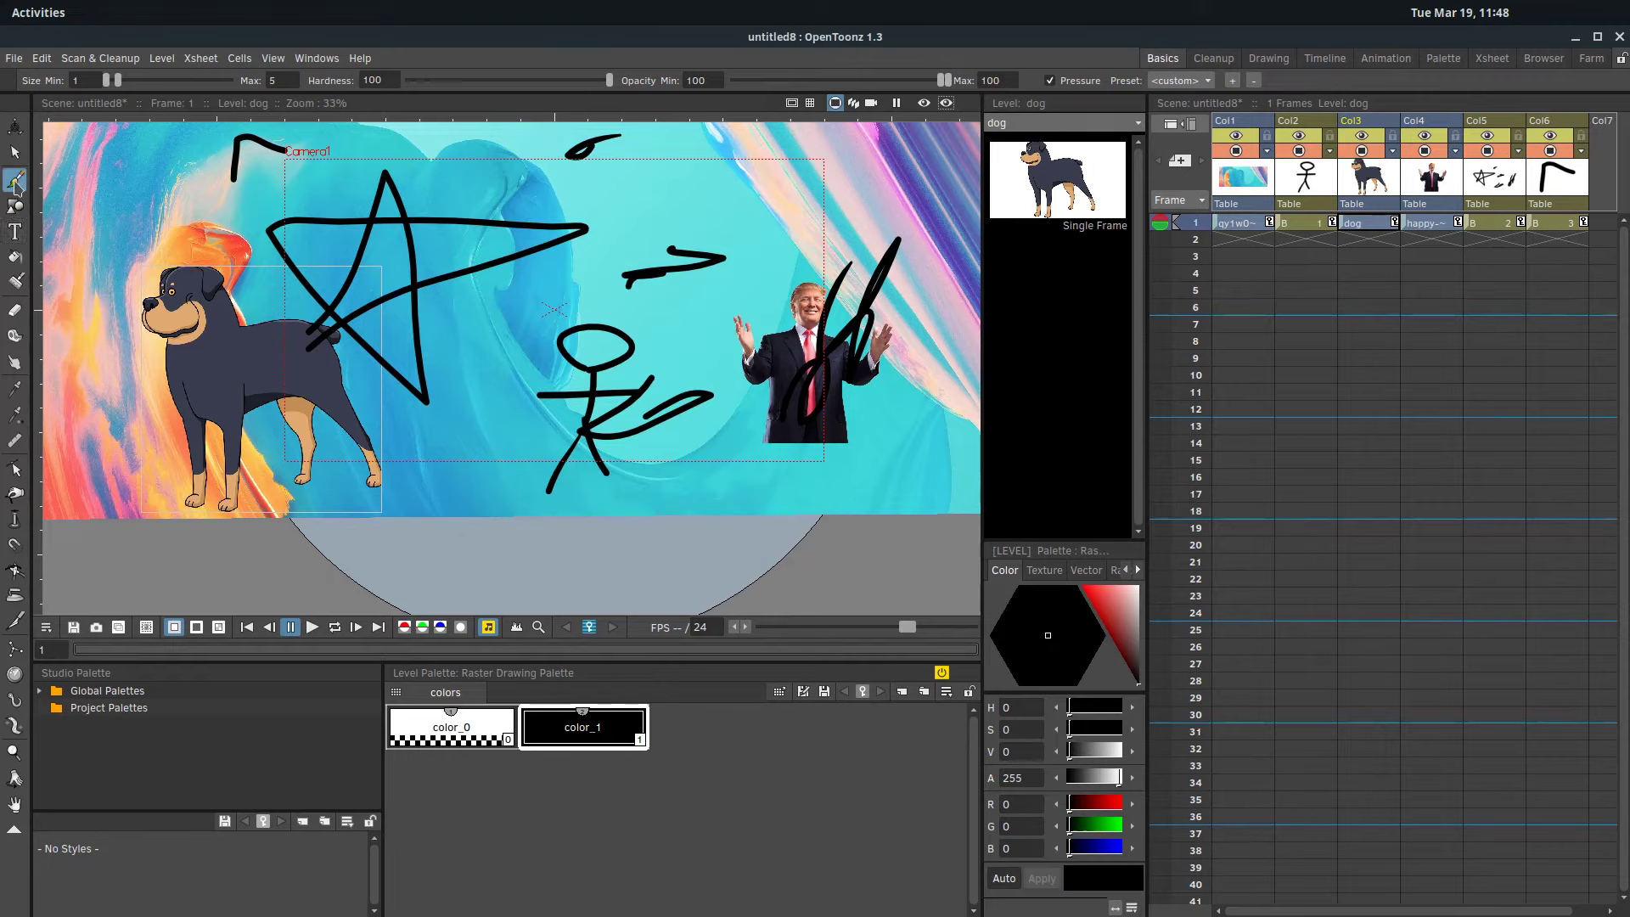
{"action": "left_click", "coordinate": [14, 256]}
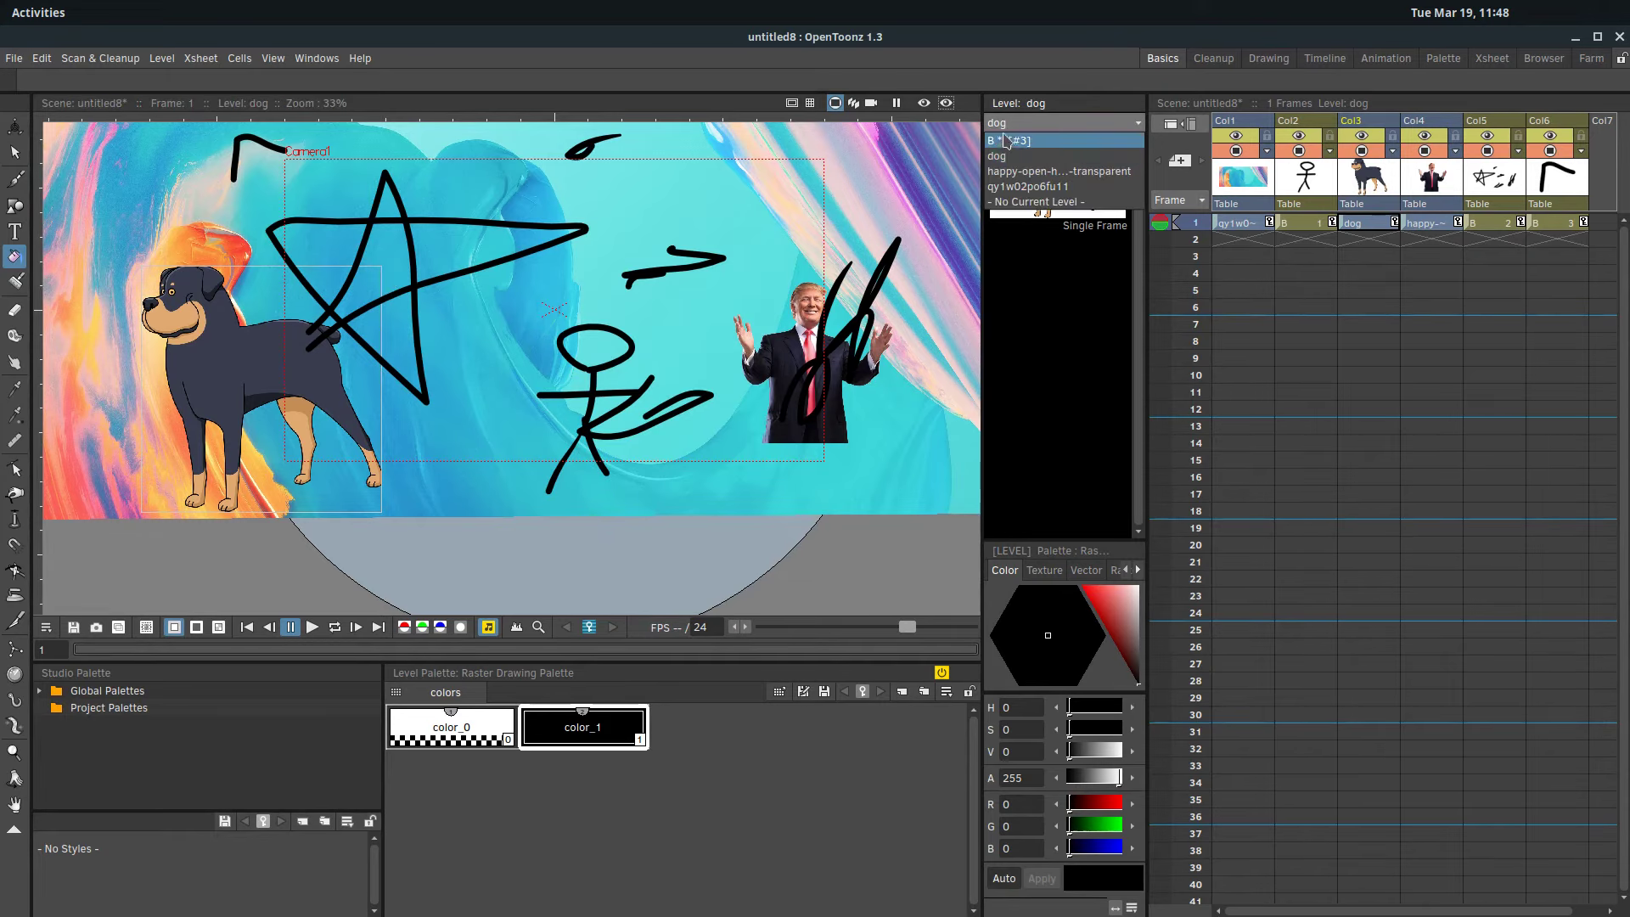
{"action": "left_click", "coordinate": [1008, 170]}
{"action": "left_click", "coordinate": [1011, 122]}
{"action": "left_click", "coordinate": [1011, 171]}
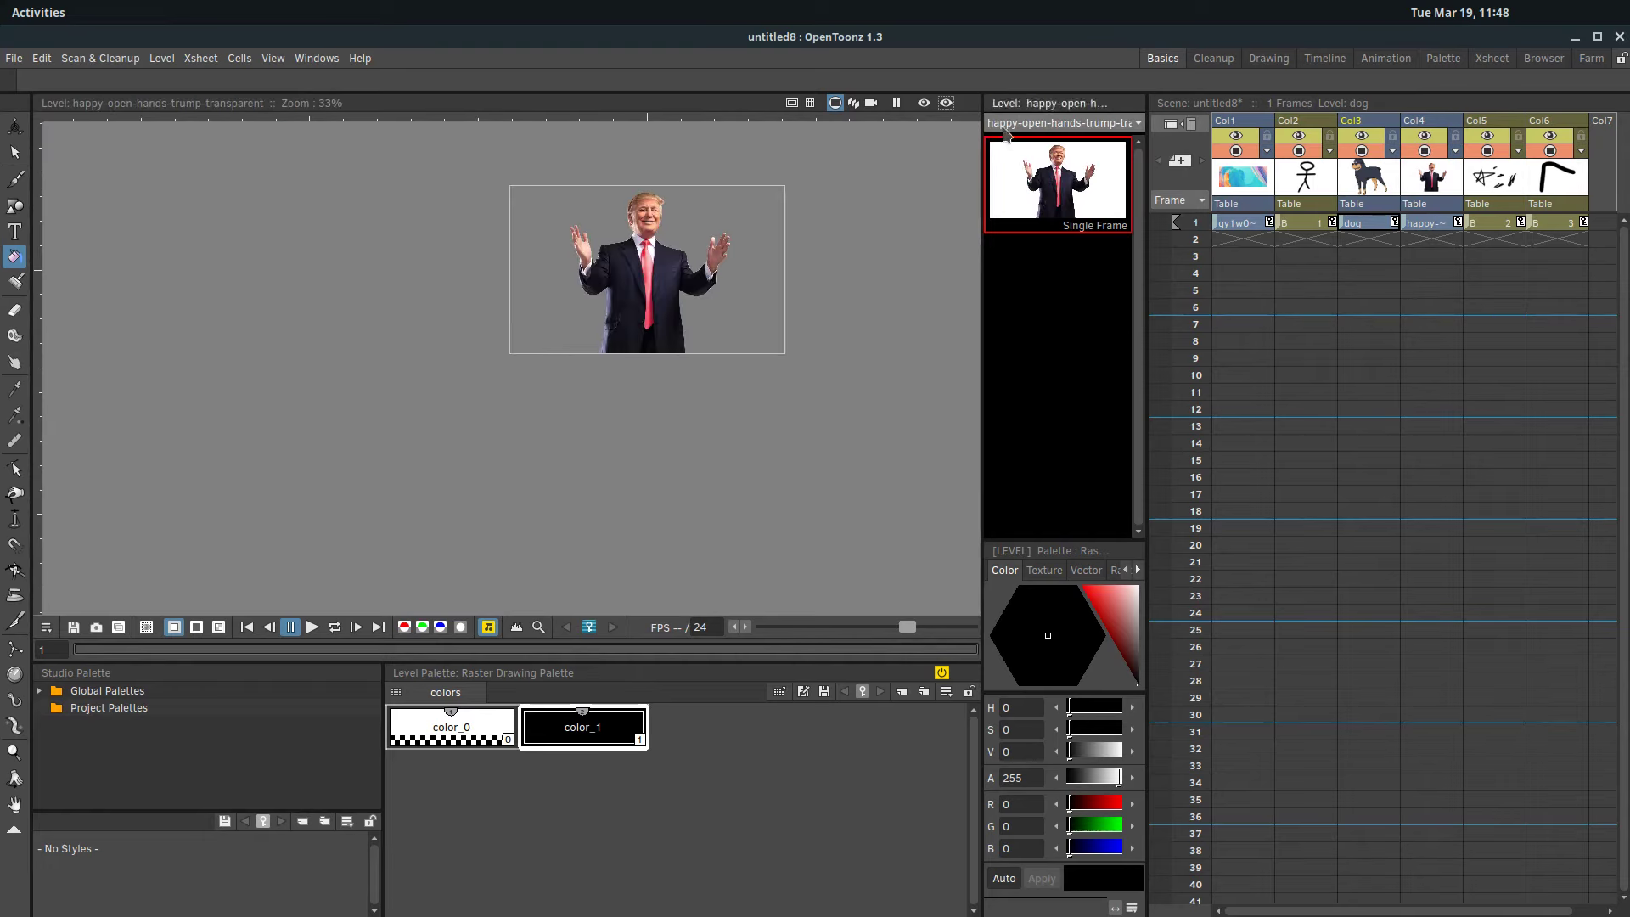
{"action": "left_click", "coordinate": [1010, 123]}
{"action": "left_click", "coordinate": [1010, 141]}
Step: Try to use the Animate tool on drawing 3 of level B while viewing the level on its own
{"action": "left_click", "coordinate": [14, 126]}
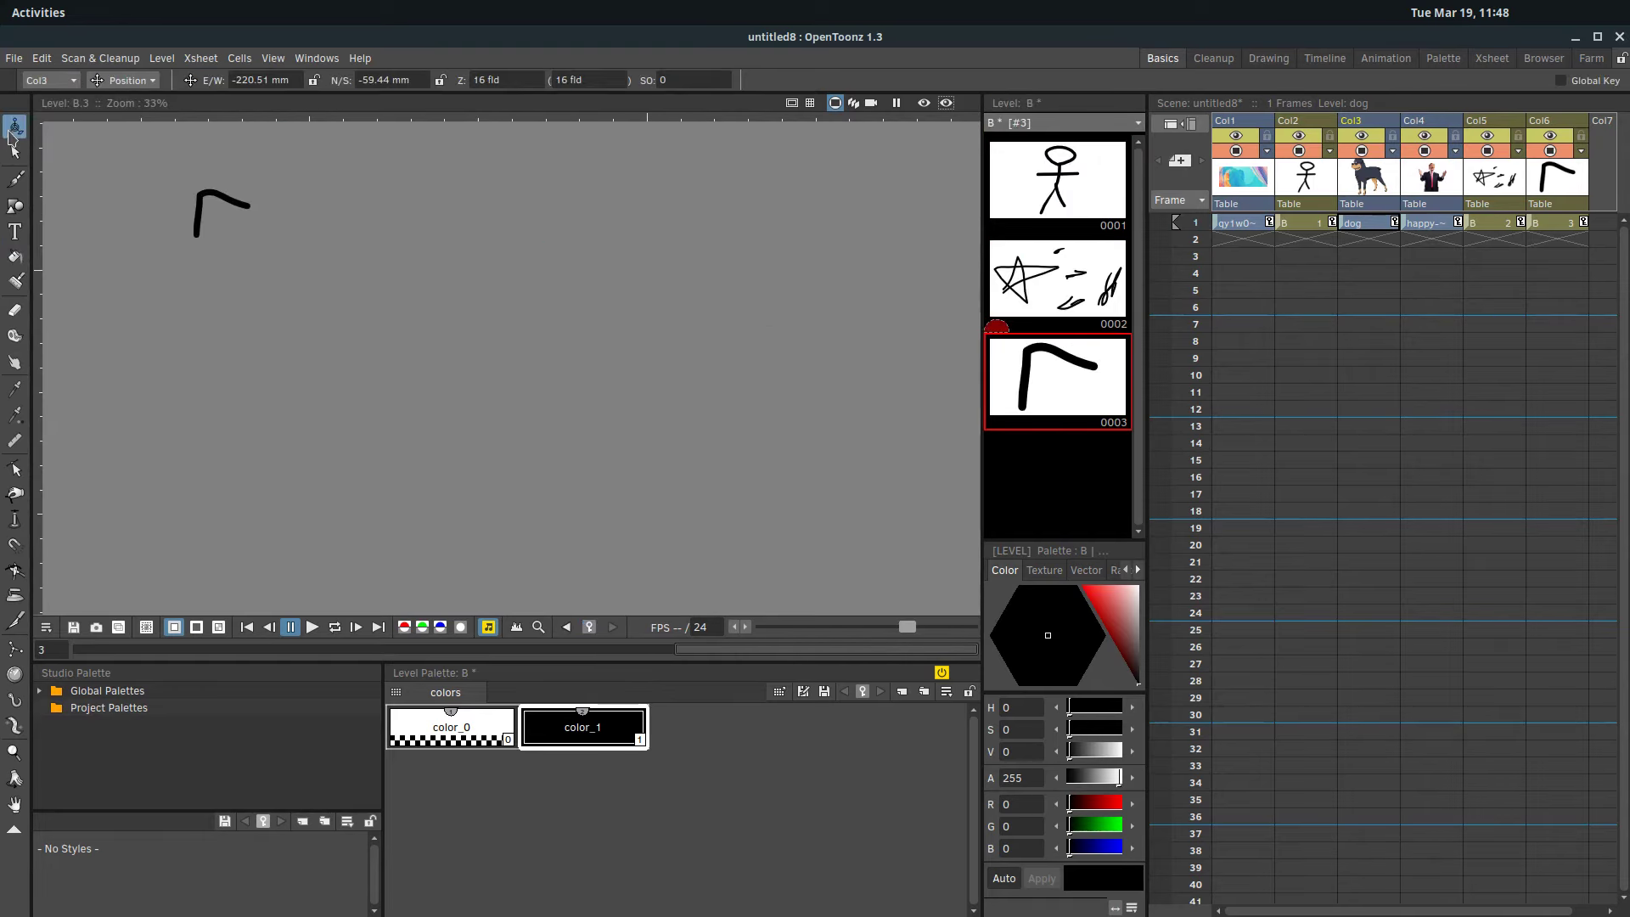
{"action": "left_click", "coordinate": [360, 314]}
{"action": "left_click", "coordinate": [1451, 613]}
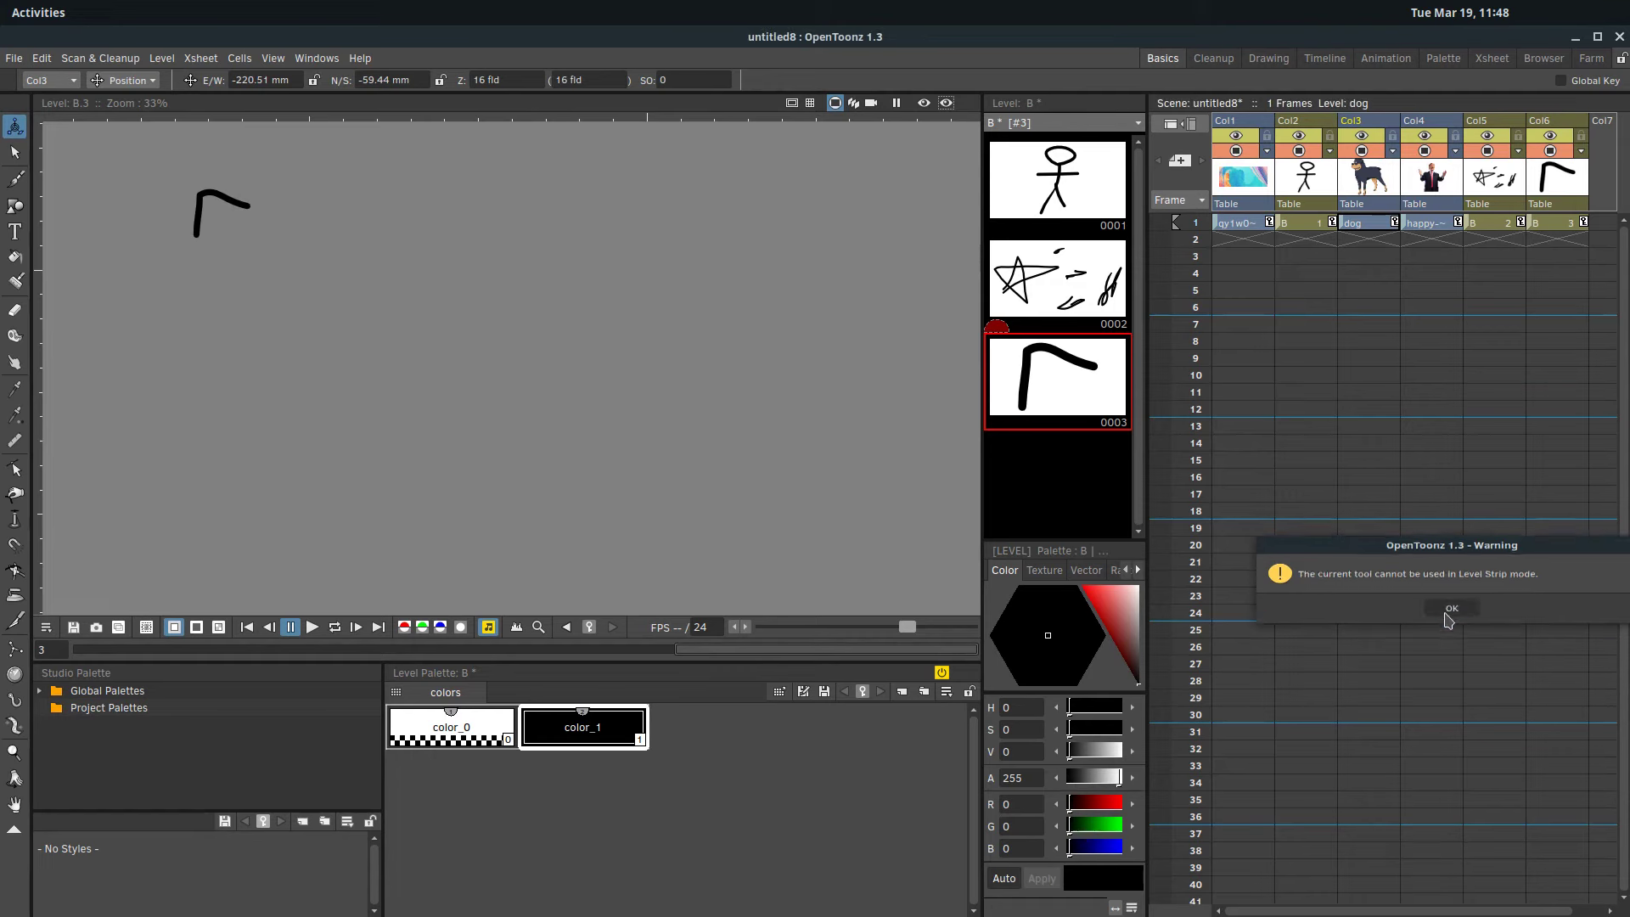
Step: Enlarge the dog image in Col3 with the Selection tool to about 107.05% horizontally and 105.64% vertically
{"action": "left_click", "coordinate": [1307, 224]}
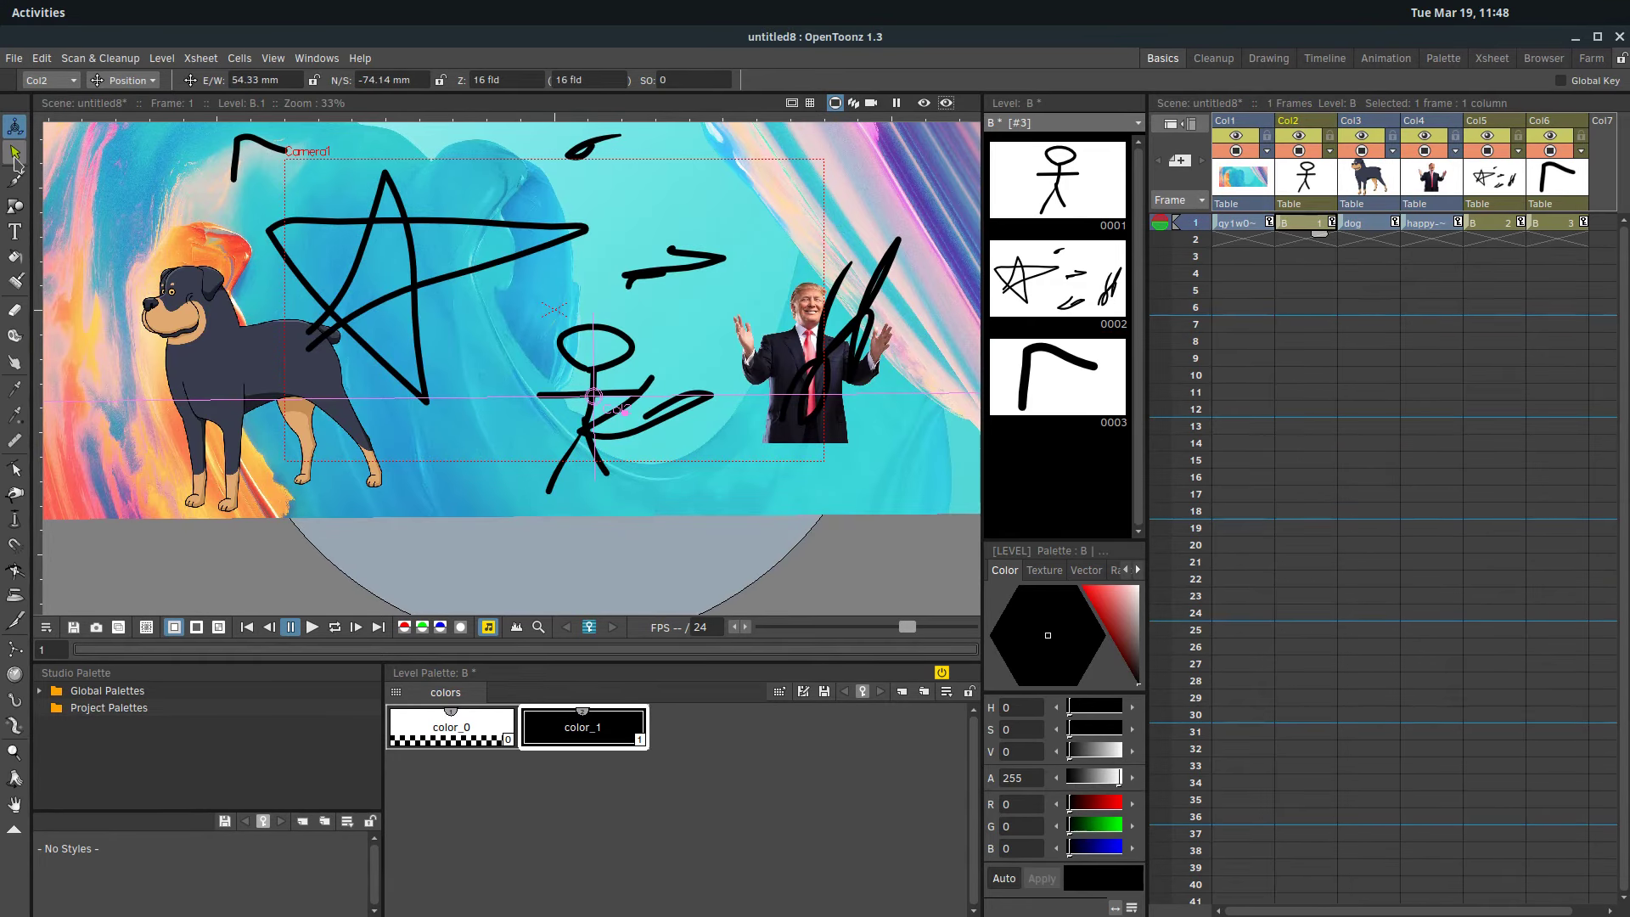
{"action": "left_click", "coordinate": [14, 156]}
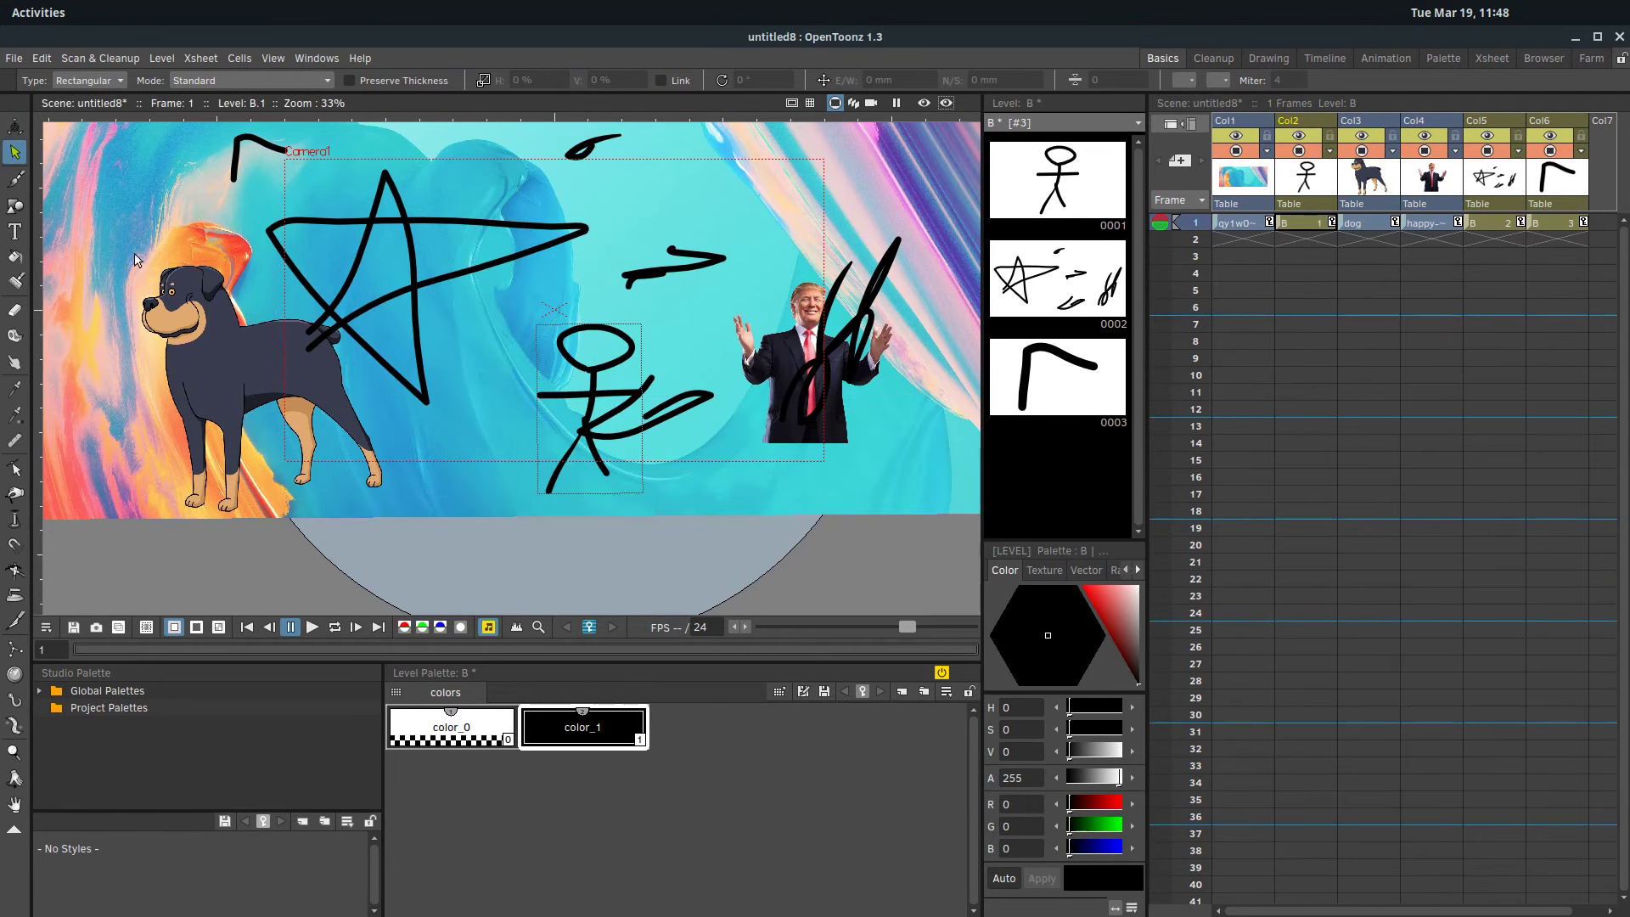
{"action": "left_click", "coordinate": [1354, 226]}
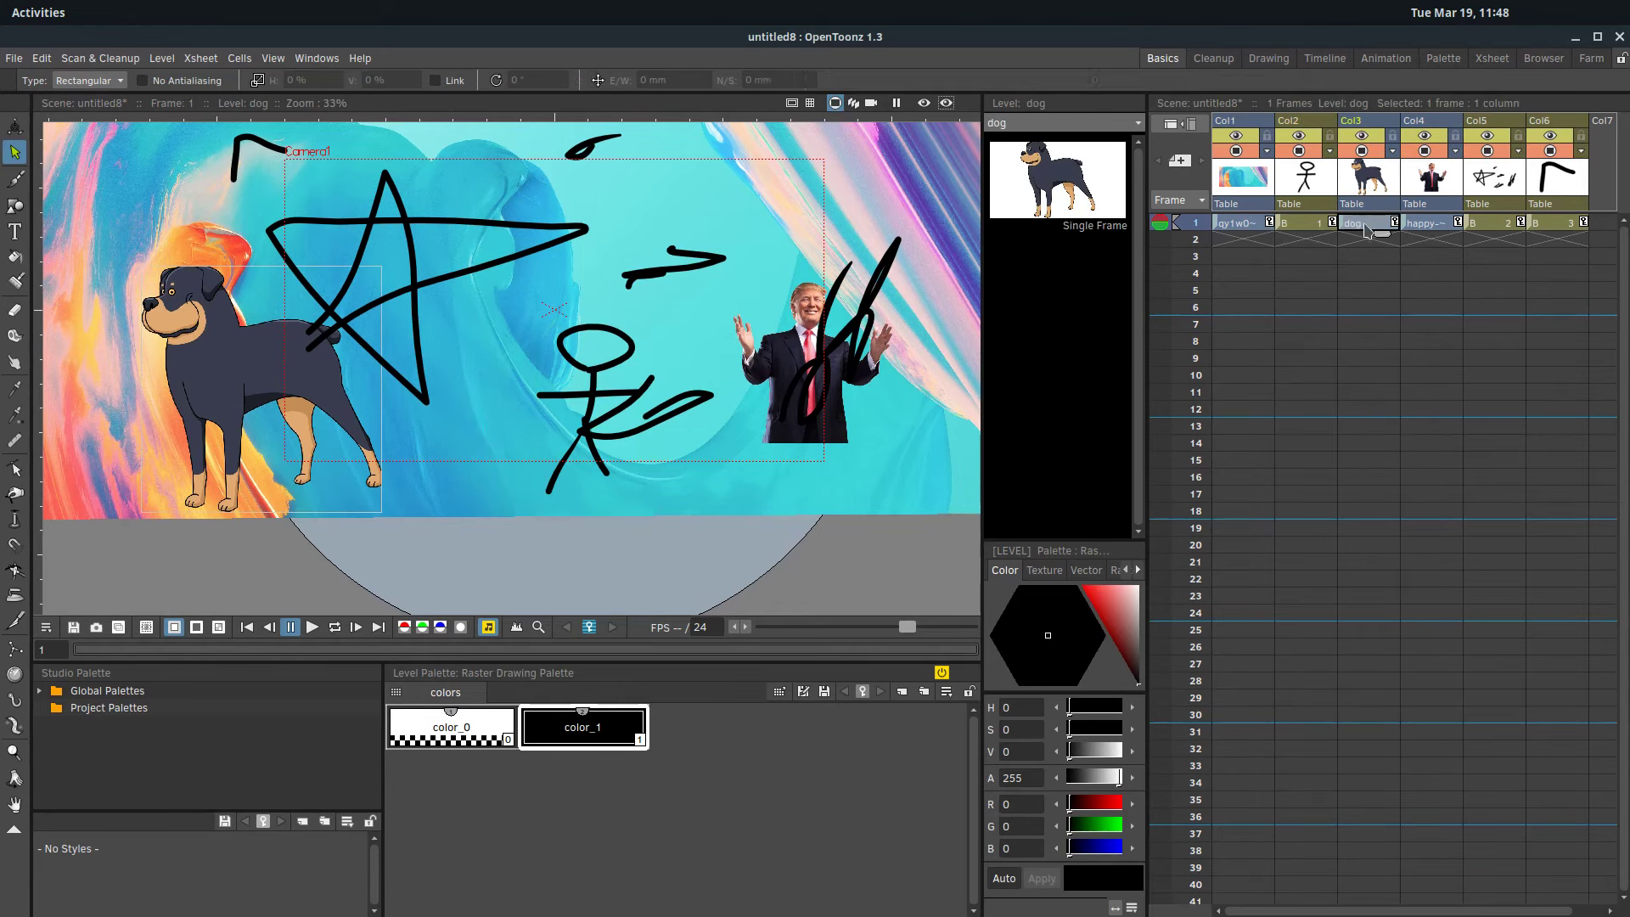
{"action": "left_click_drag", "start_coordinate": [114, 206], "coordinate": [477, 559]}
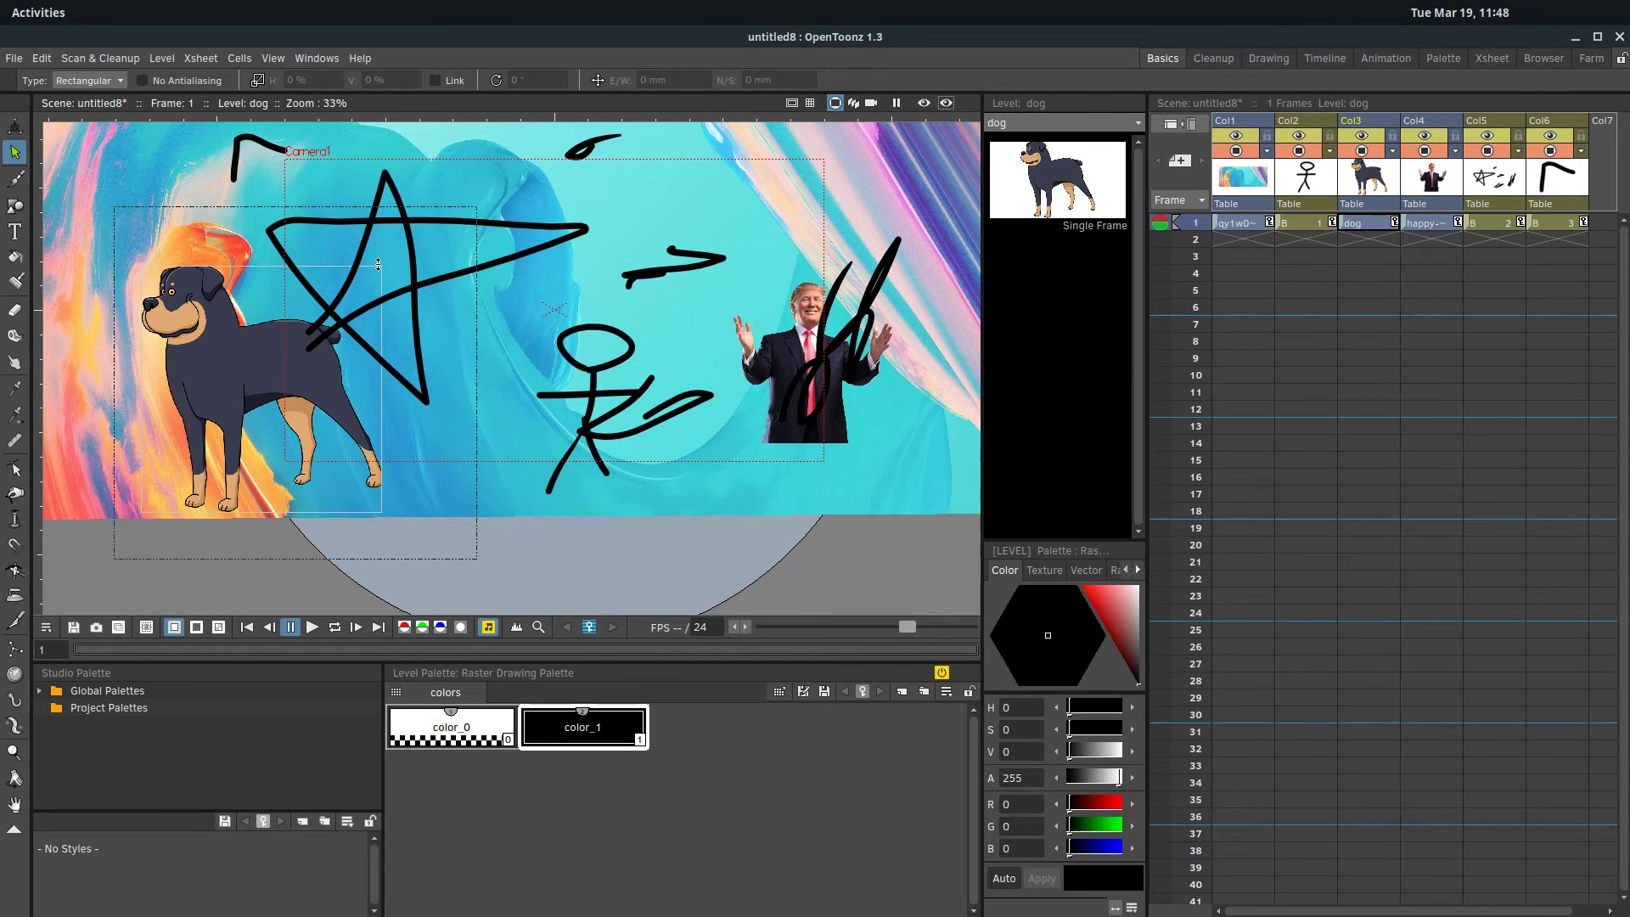
{"action": "mouse_move", "coordinate": [377, 265]}
{"action": "left_mouse_down"}
{"action": "mouse_move", "coordinate": [407, 248]}
{"action": "mouse_move", "coordinate": [309, 393]}
{"action": "mouse_move", "coordinate": [399, 251]}
{"action": "left_mouse_up"}
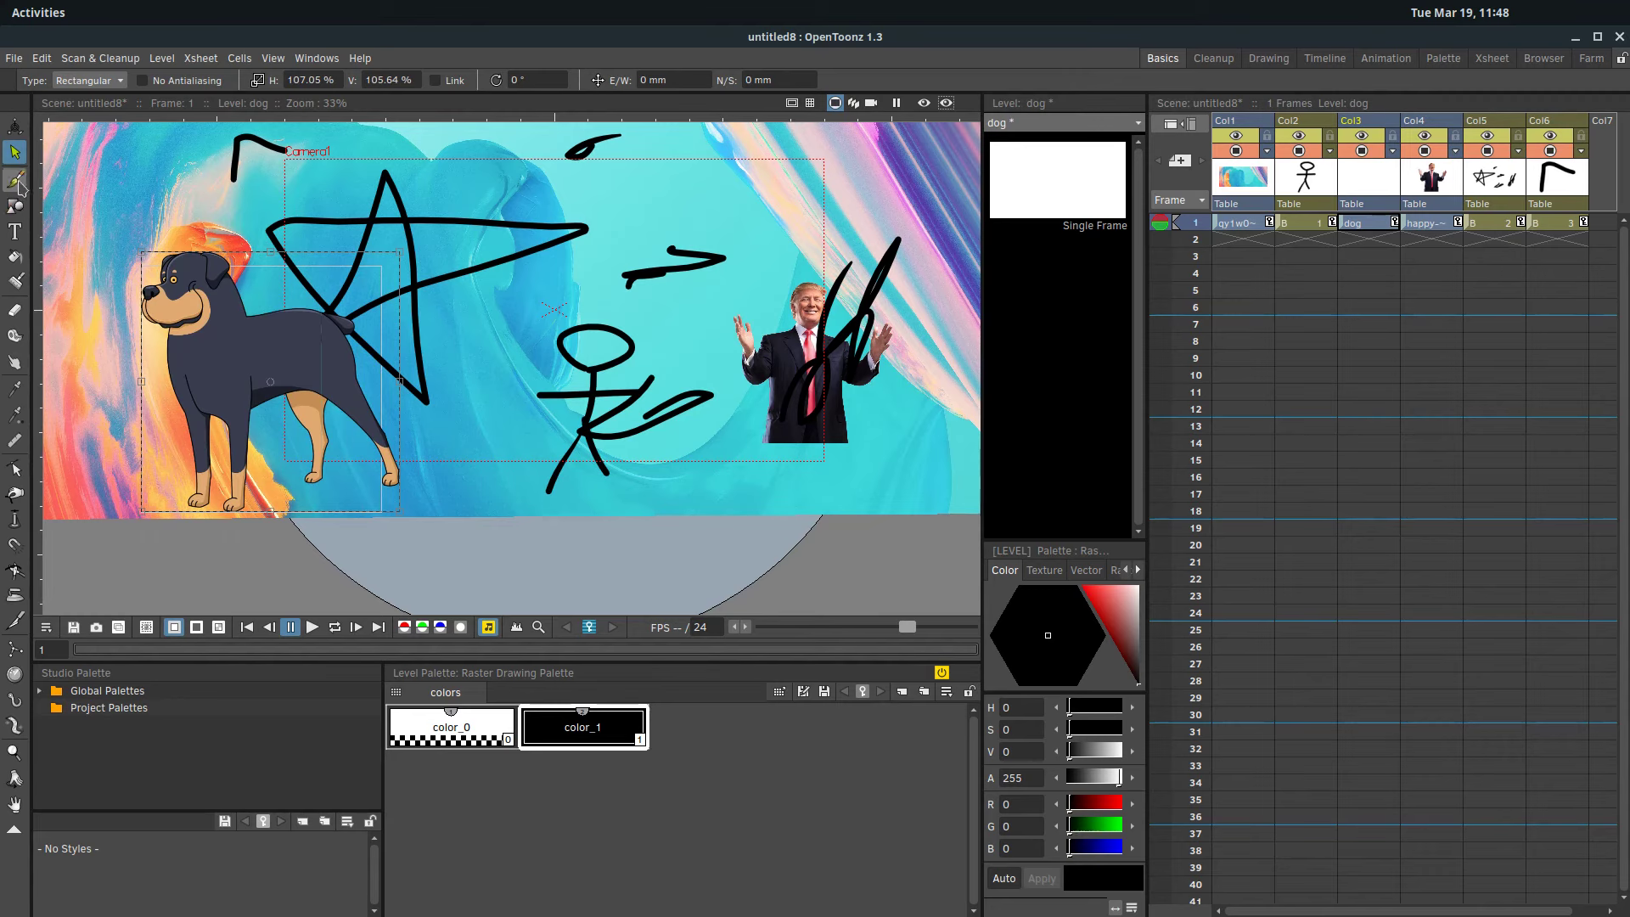